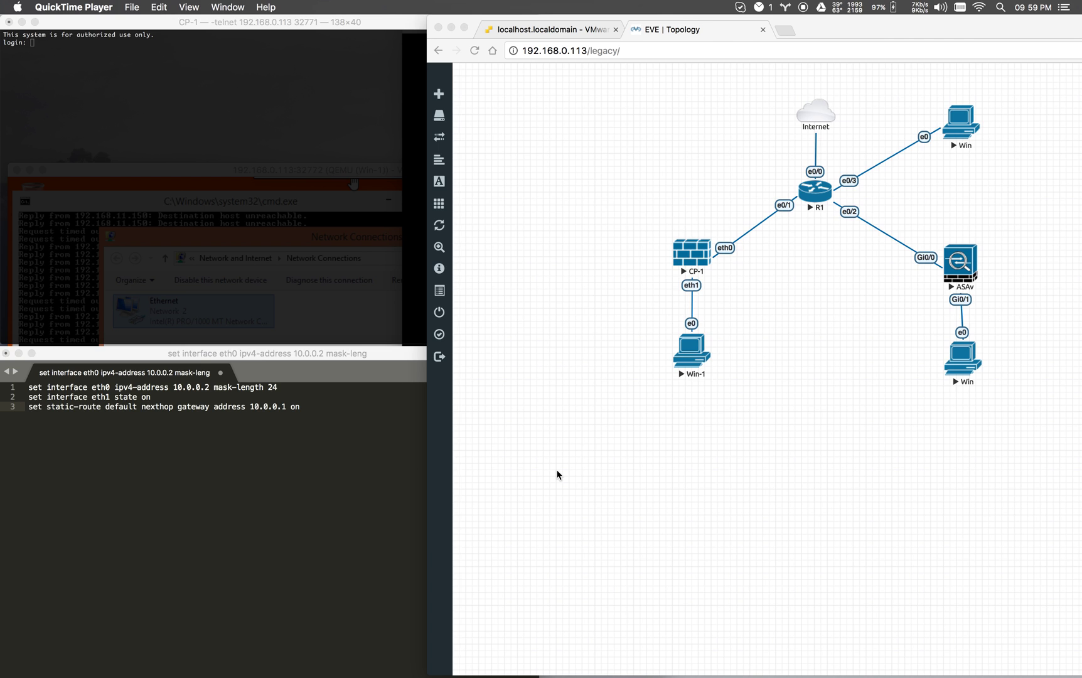
From the EVE-NG topology, open the Win-1 and CP-1 consoles, declining the app-launch prompts.
click(720, 328)
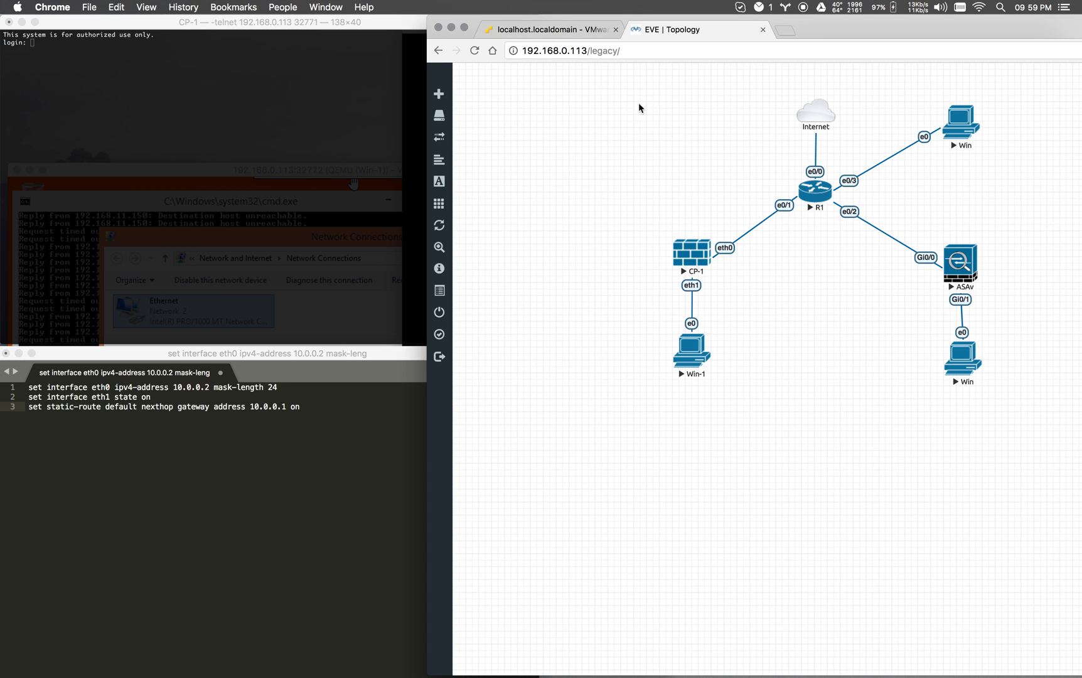
click(690, 359)
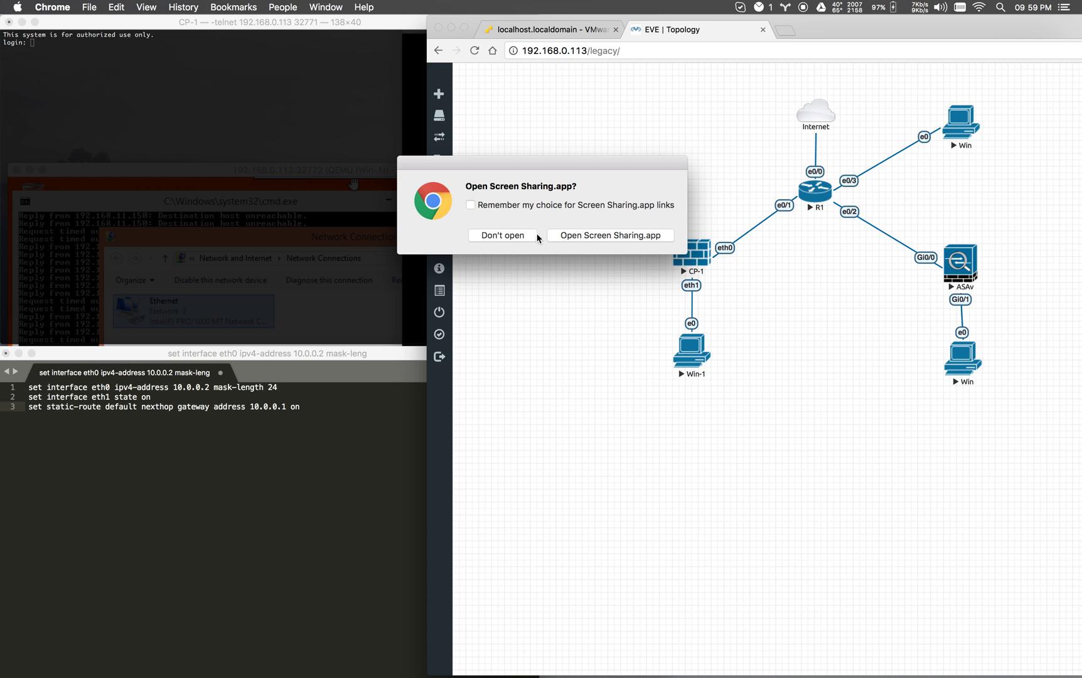
click(502, 237)
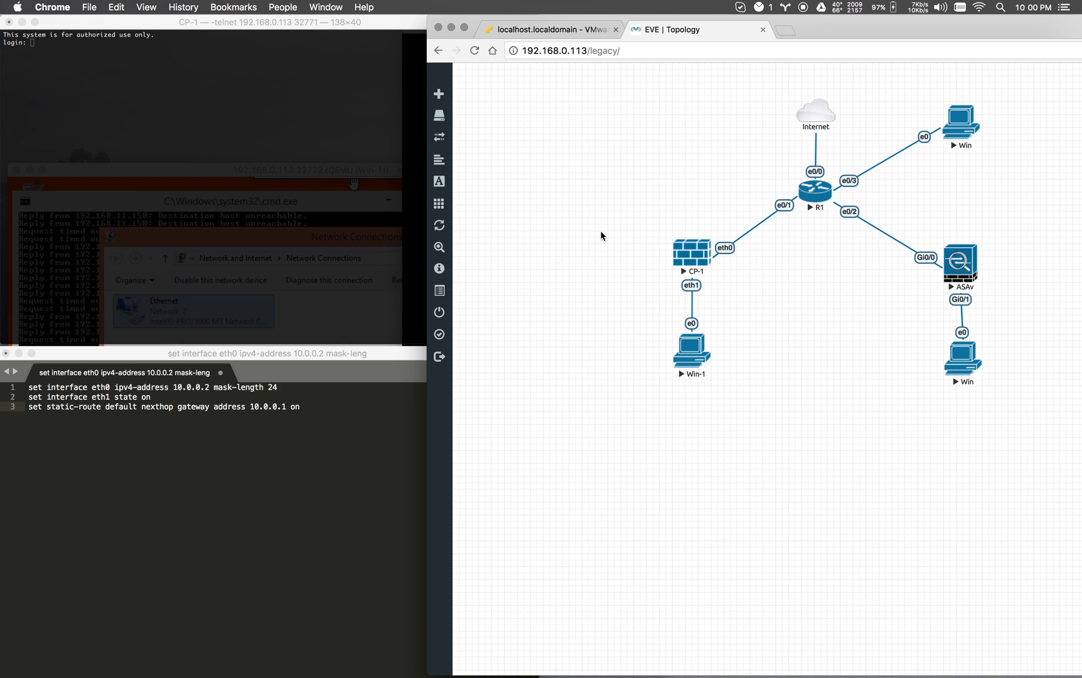
click(689, 254)
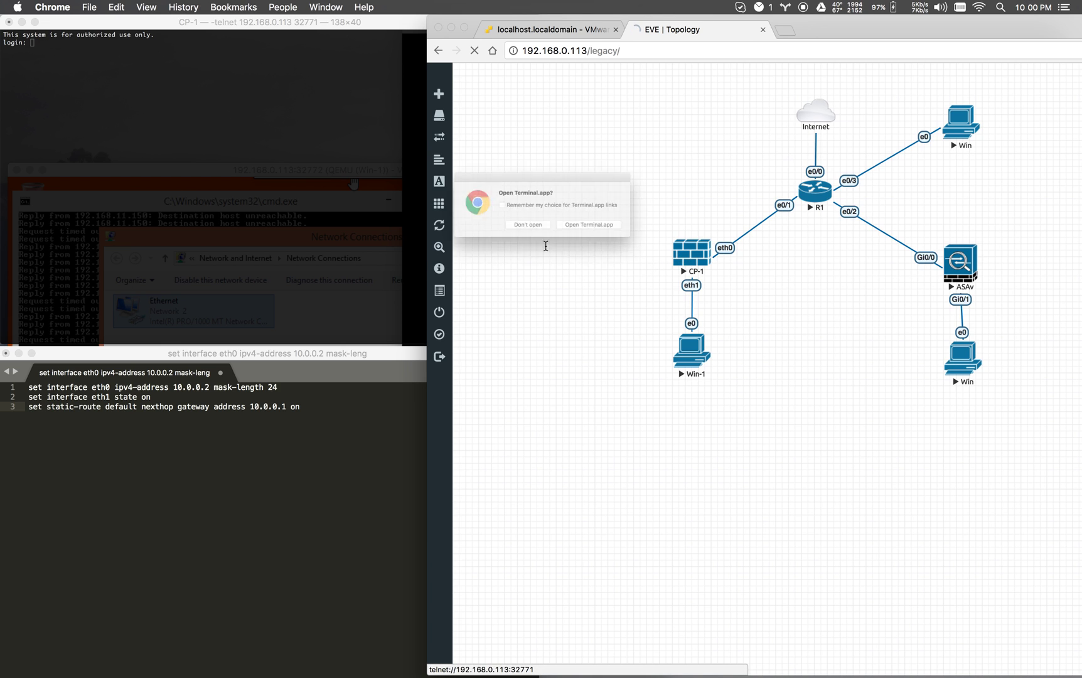
click(533, 238)
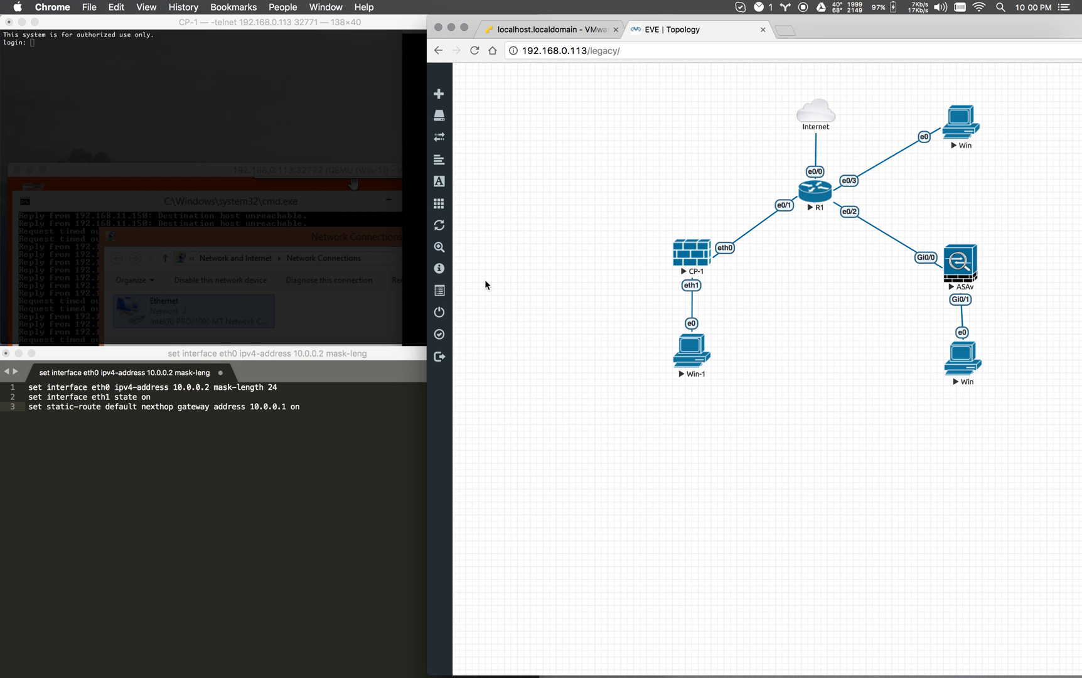
click(229, 194)
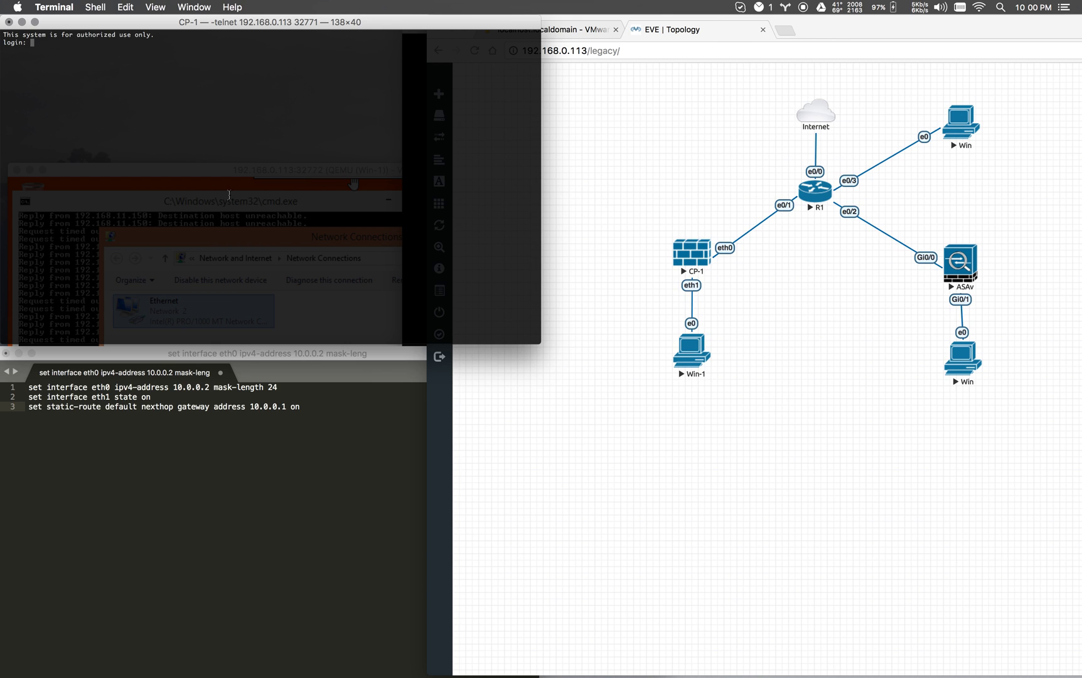
Log in to the CP-1 console as admin with the administrator password.
text(admin)
key(Return)
key(Return)
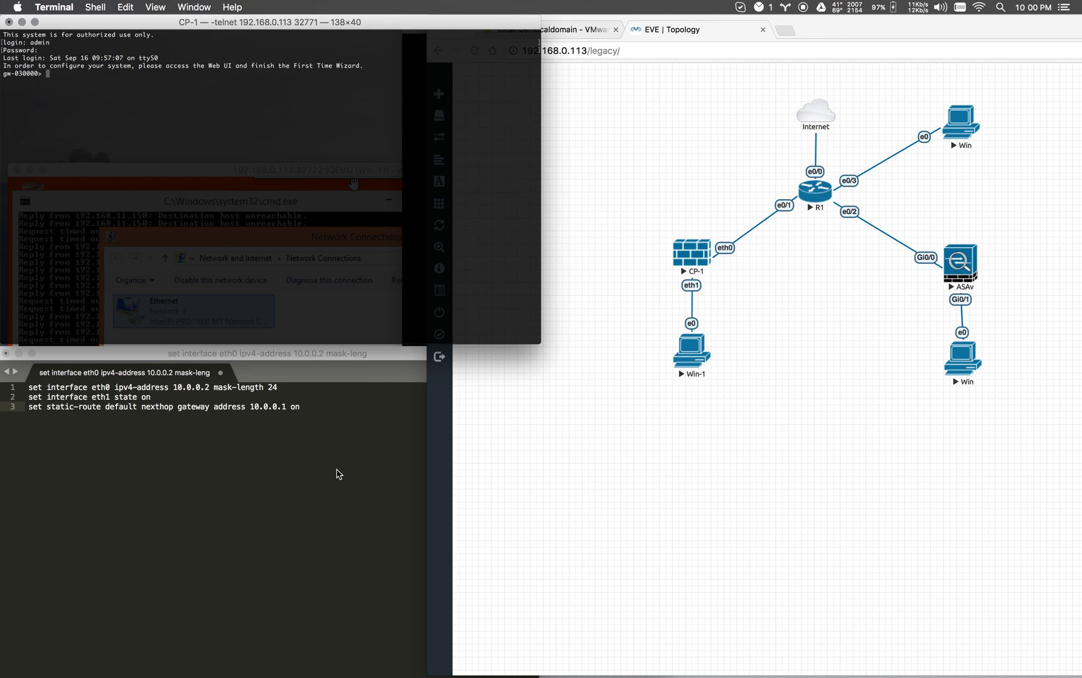
click(228, 465)
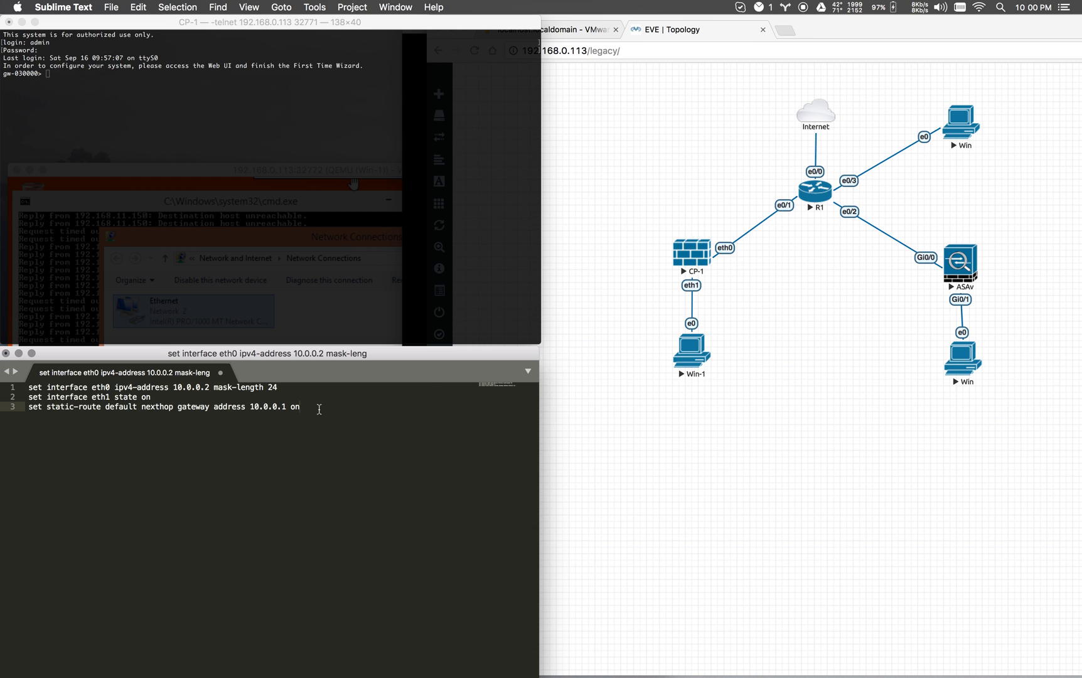
Select the eth0 address, eth1 state and default-route commands in Sublime Text for copying.
drag(316, 408, 250, 406)
click(331, 415)
drag(282, 388, 27, 388)
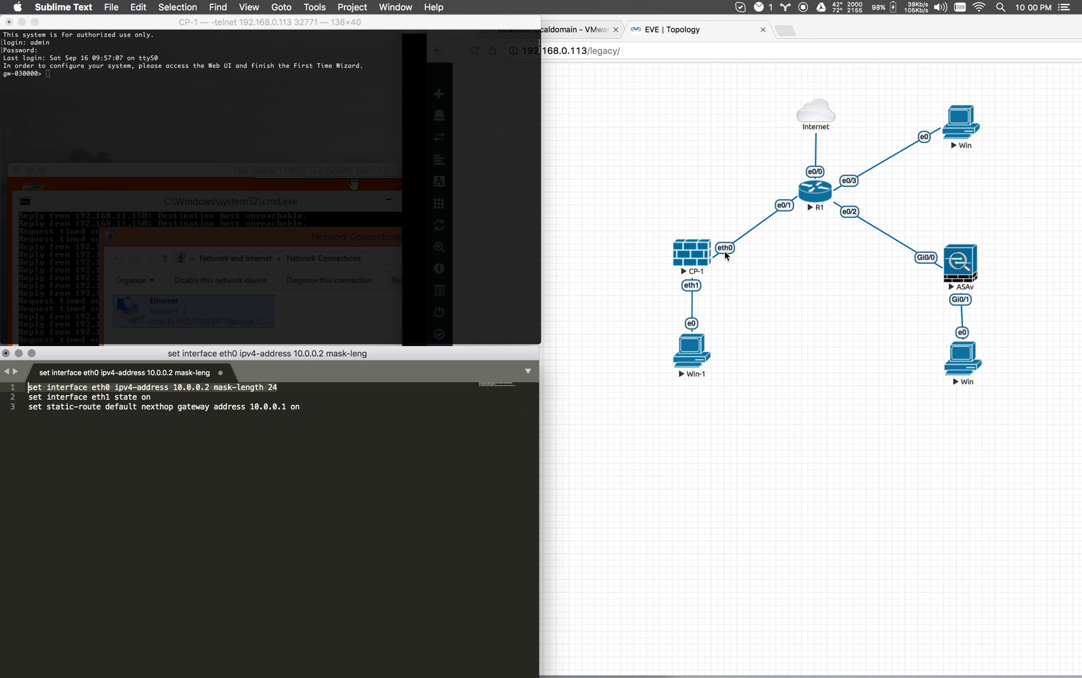
drag(280, 416, 29, 407)
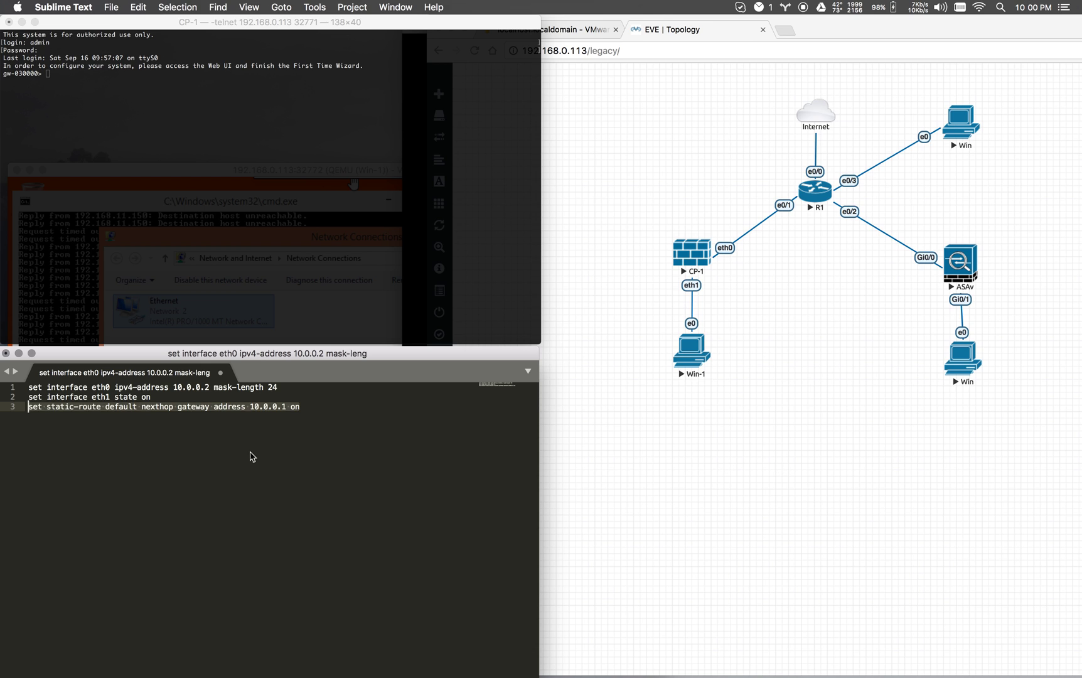
key(Right)
click(186, 408)
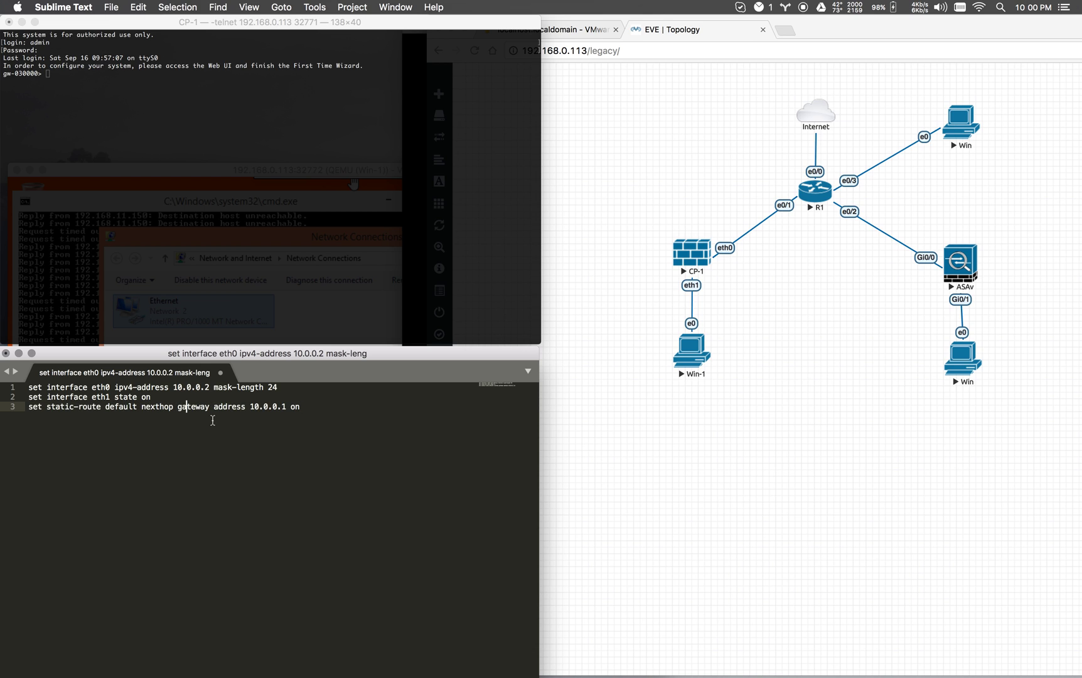
key(super+a)
key(super+c)
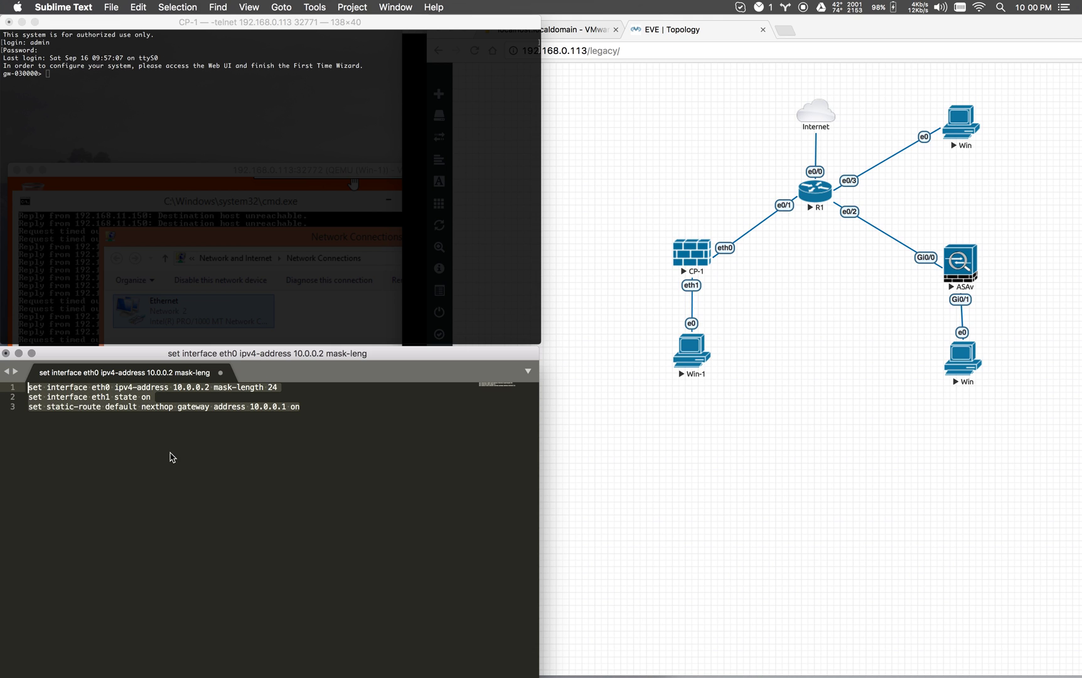
click(229, 208)
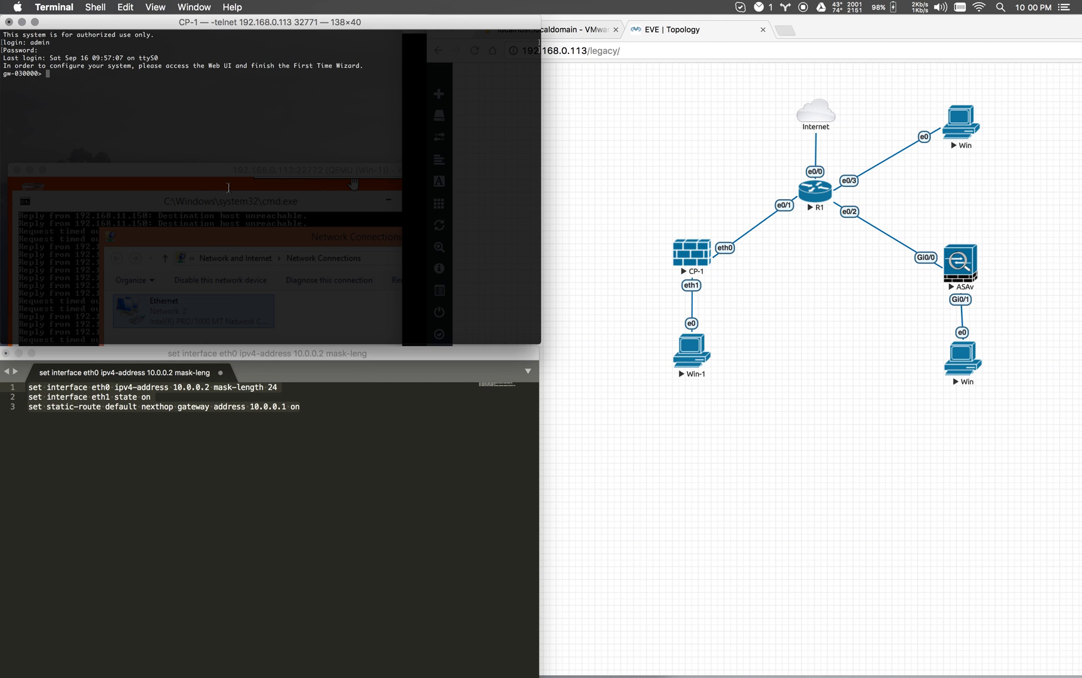
Paste and run the eth0 10.0.0.2/24, eth1 on, and default route 10.0.0.1 commands.
key(super+v)
key(Return)
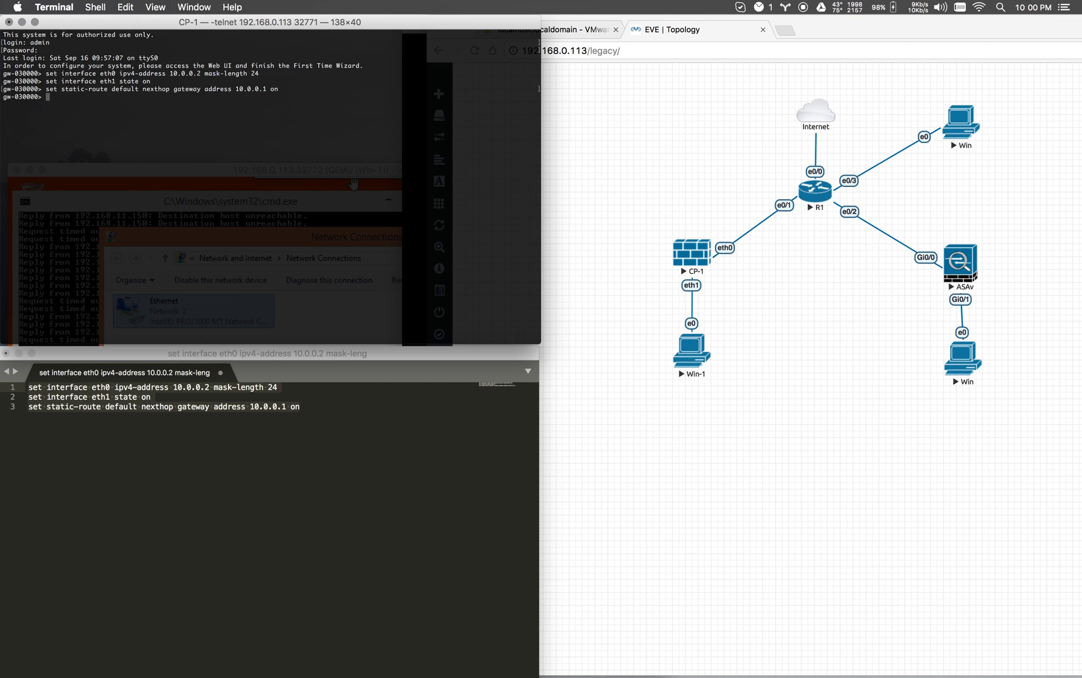
click(858, 362)
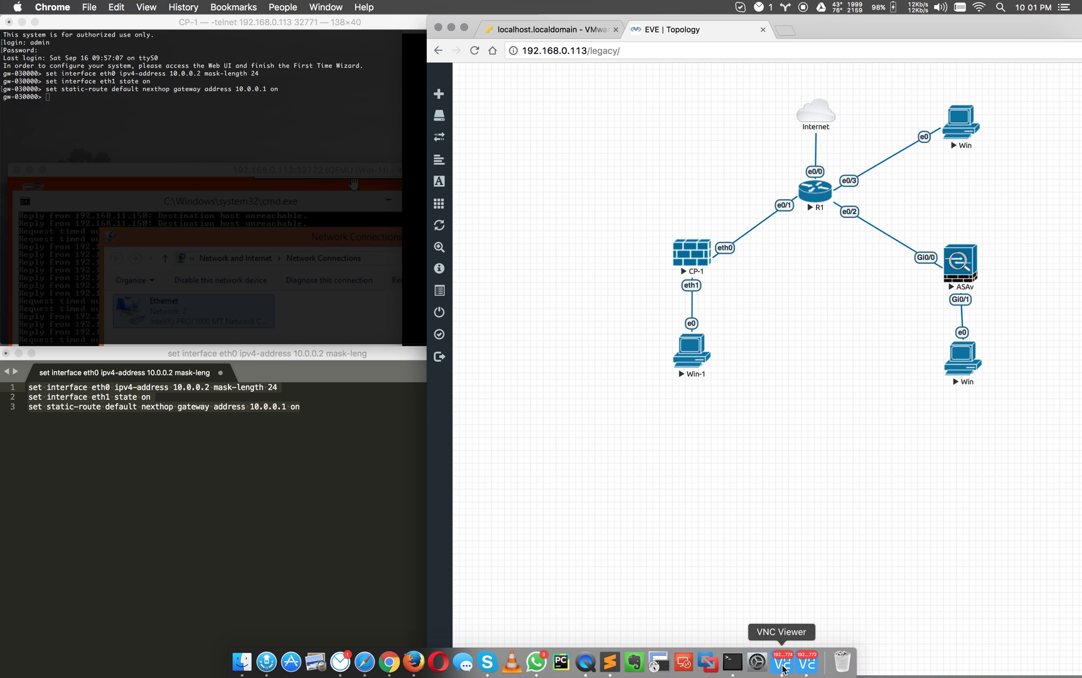
click(783, 665)
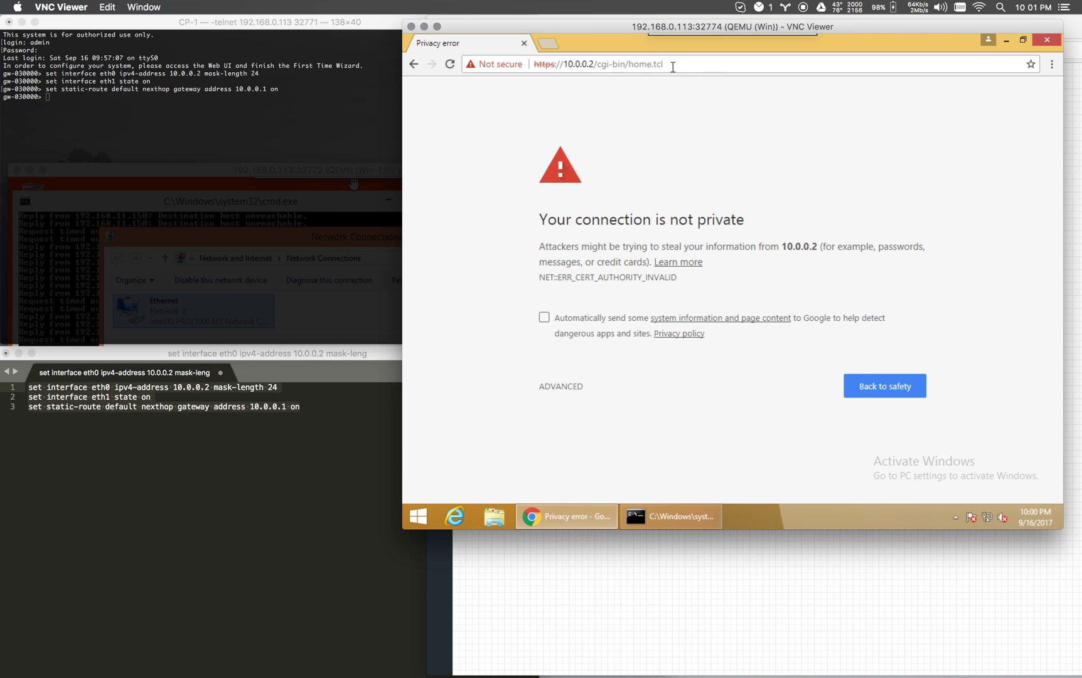
drag(666, 64, 596, 66)
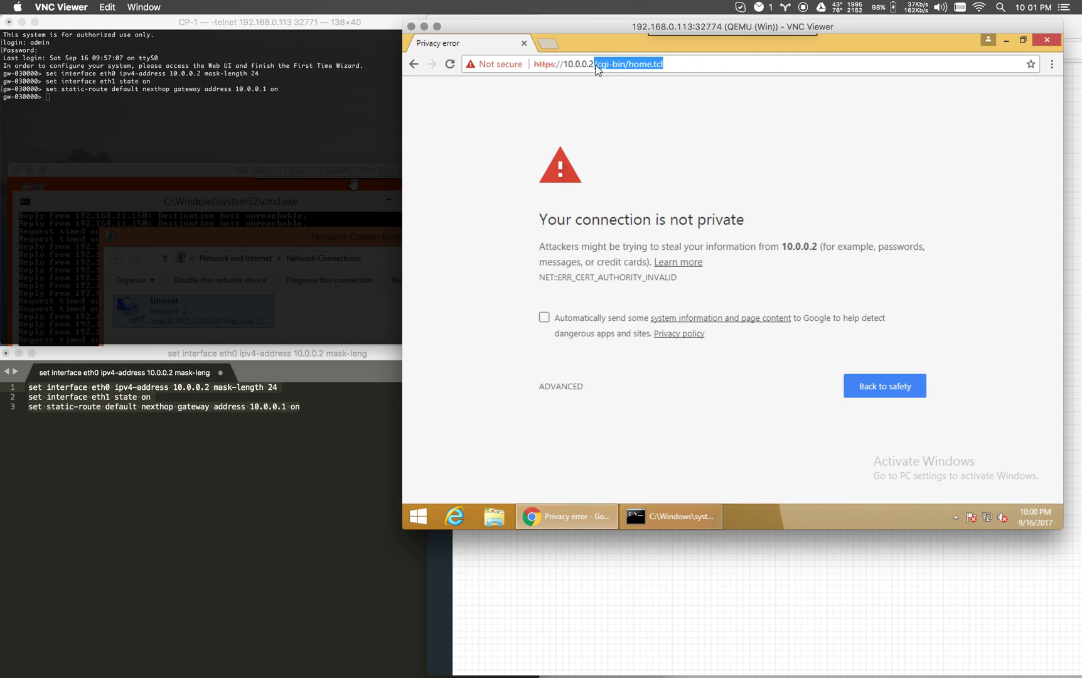
key(BackSpace)
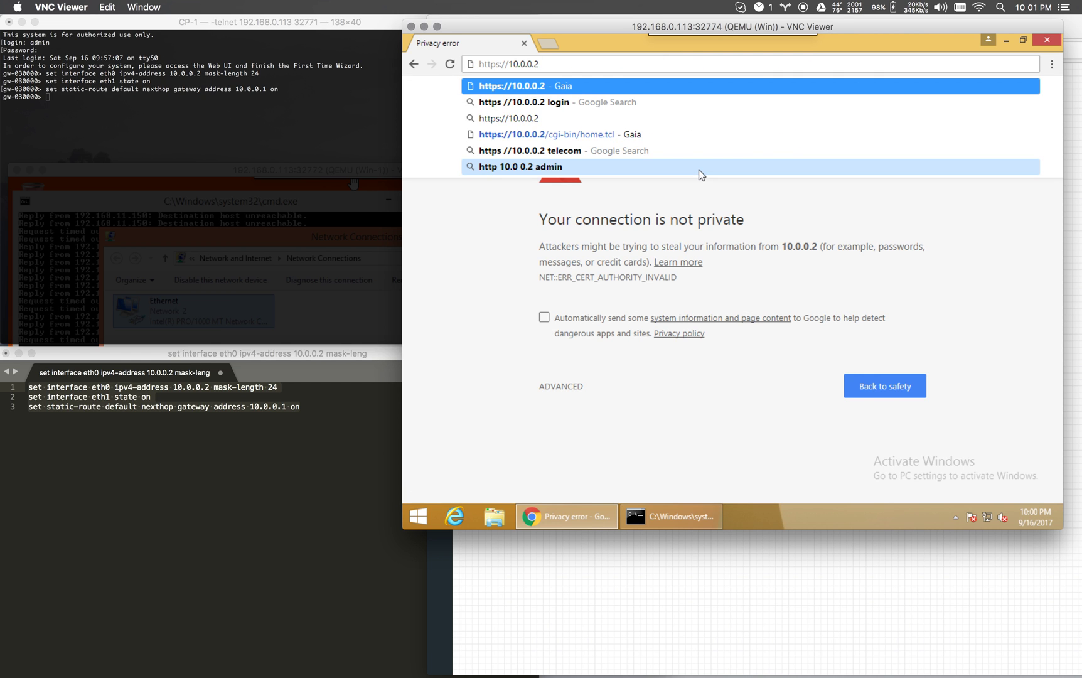
key(Return)
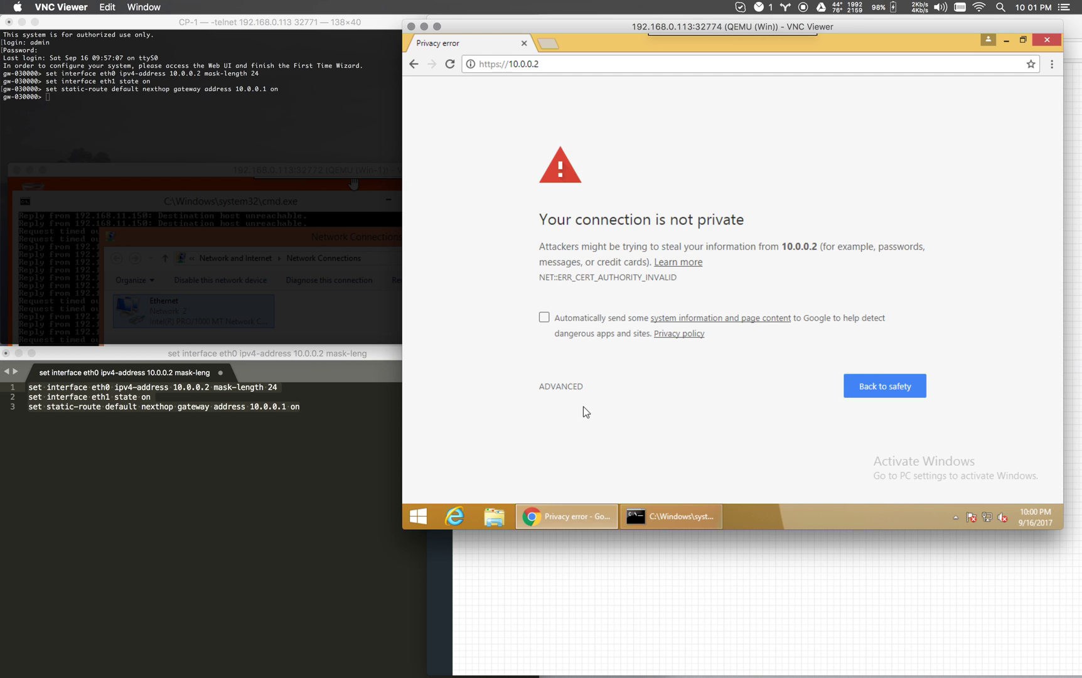
click(559, 387)
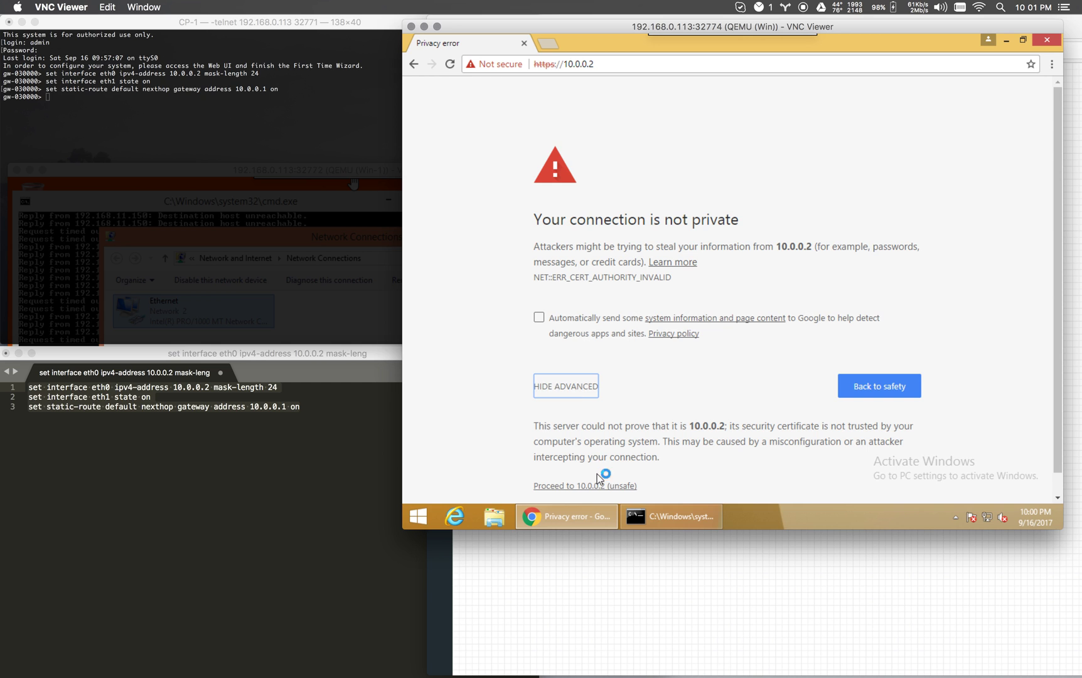
click(590, 486)
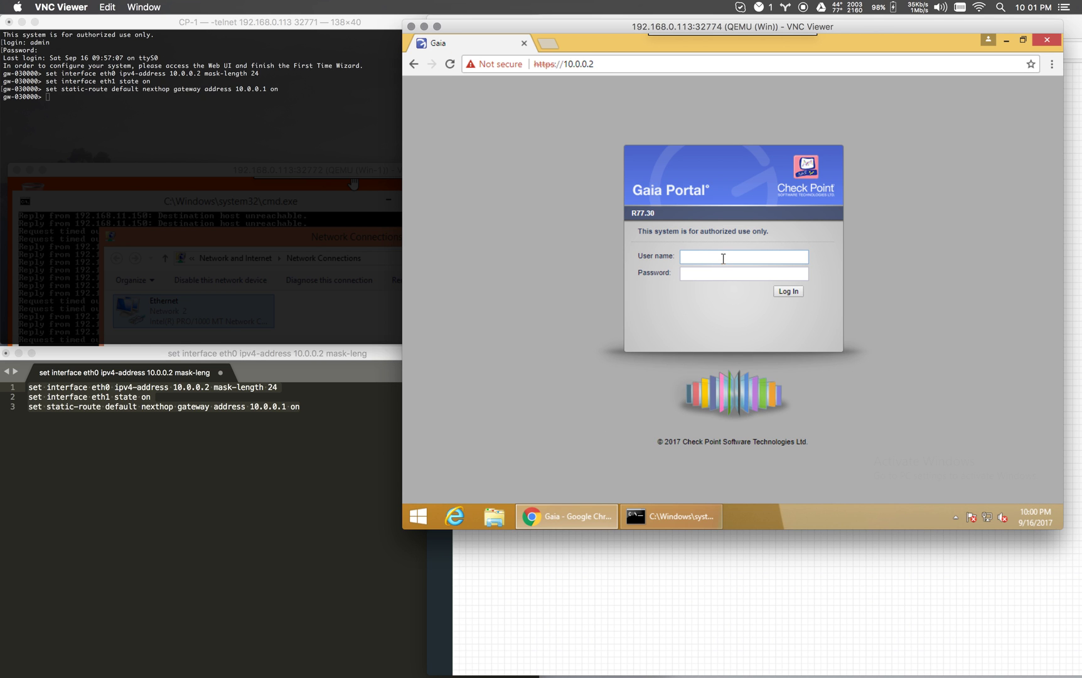
Sign in to the Gaia Portal with user name admin and its password.
text(admin)
key(Return)
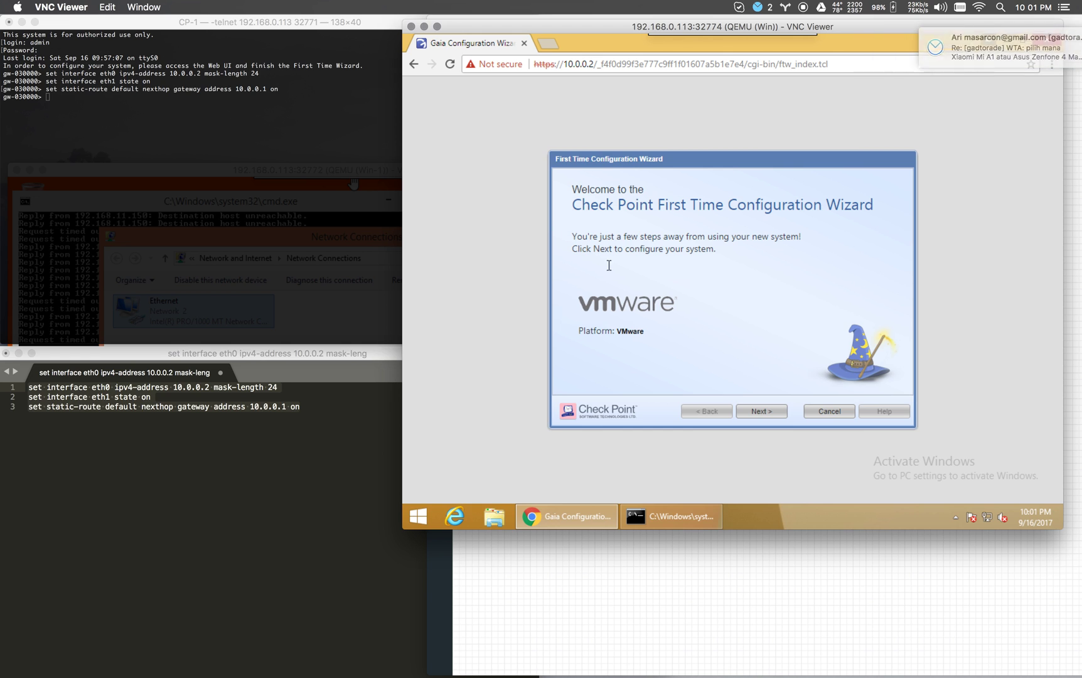
Start the wizard, keep the Gaia R77.30 deployment, and enter a new administrator password.
click(760, 411)
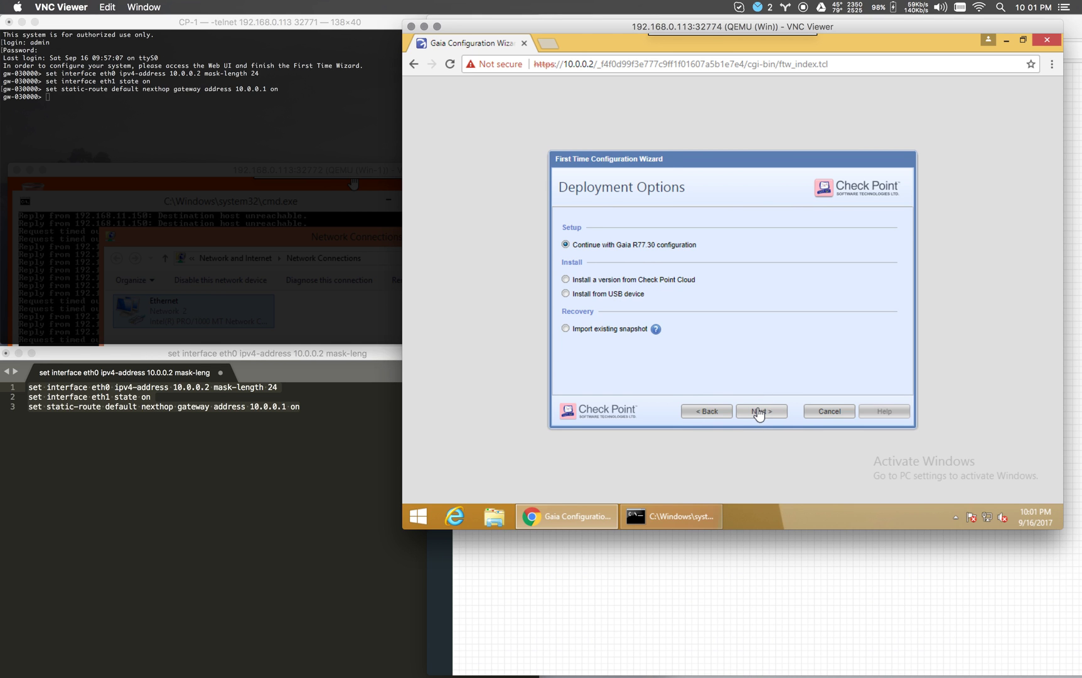
click(758, 412)
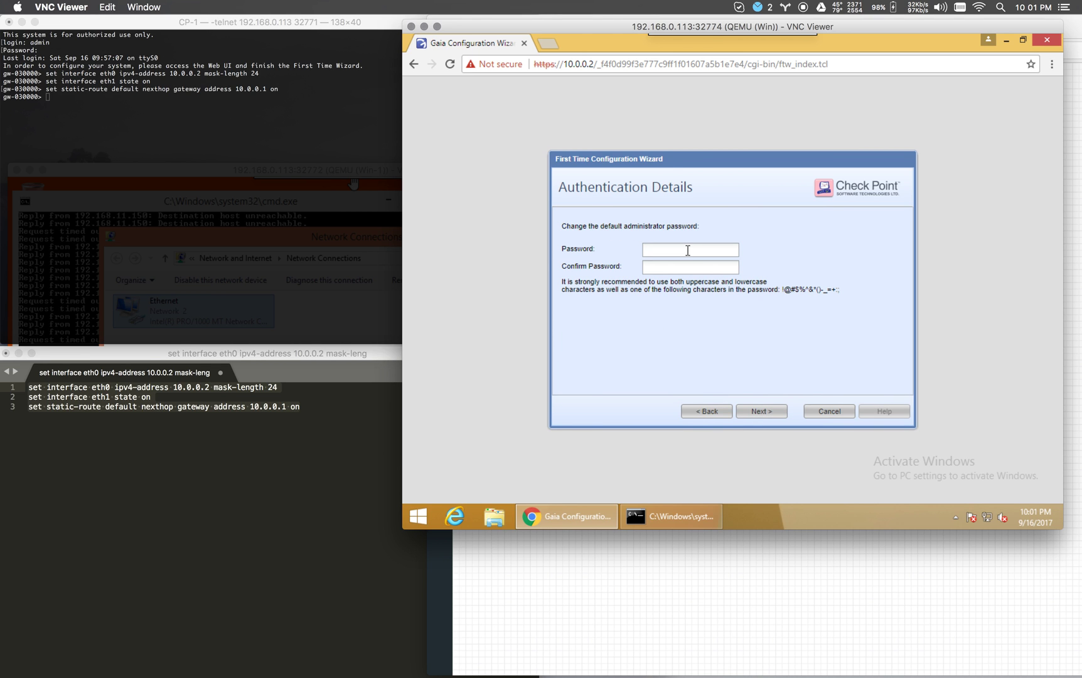
text(•••••••)
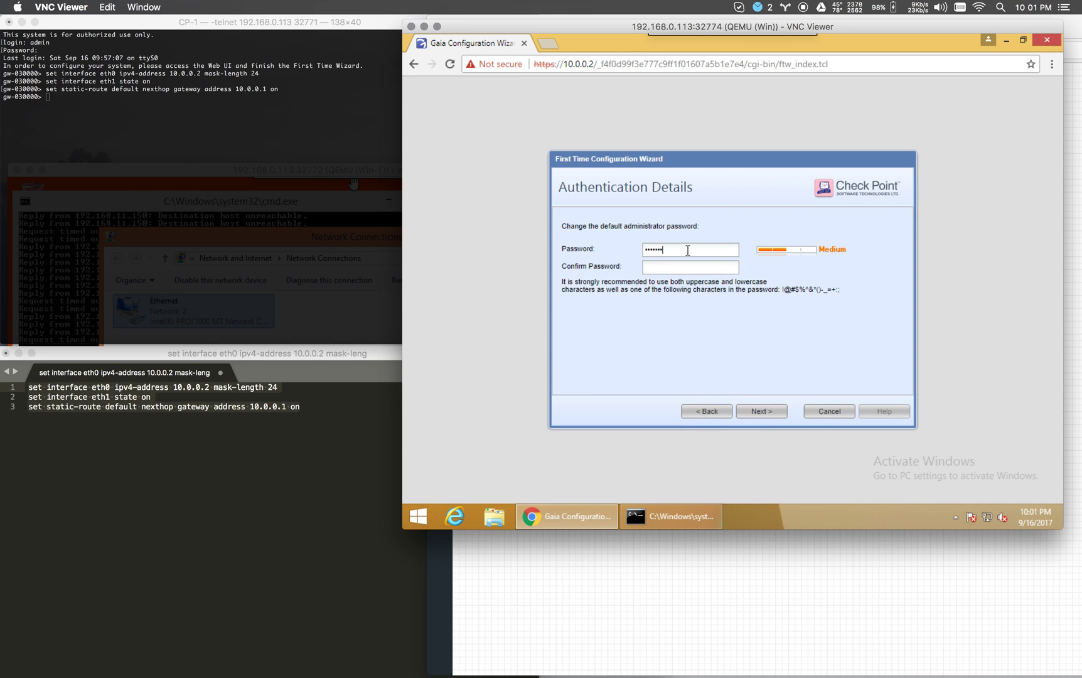
text(•)
key(Tab)
Advance to Management Connection showing eth0 10.0.0.2/255.255.255.0, gateway 10.0.0.1, checking the EVE topology.
click(778, 411)
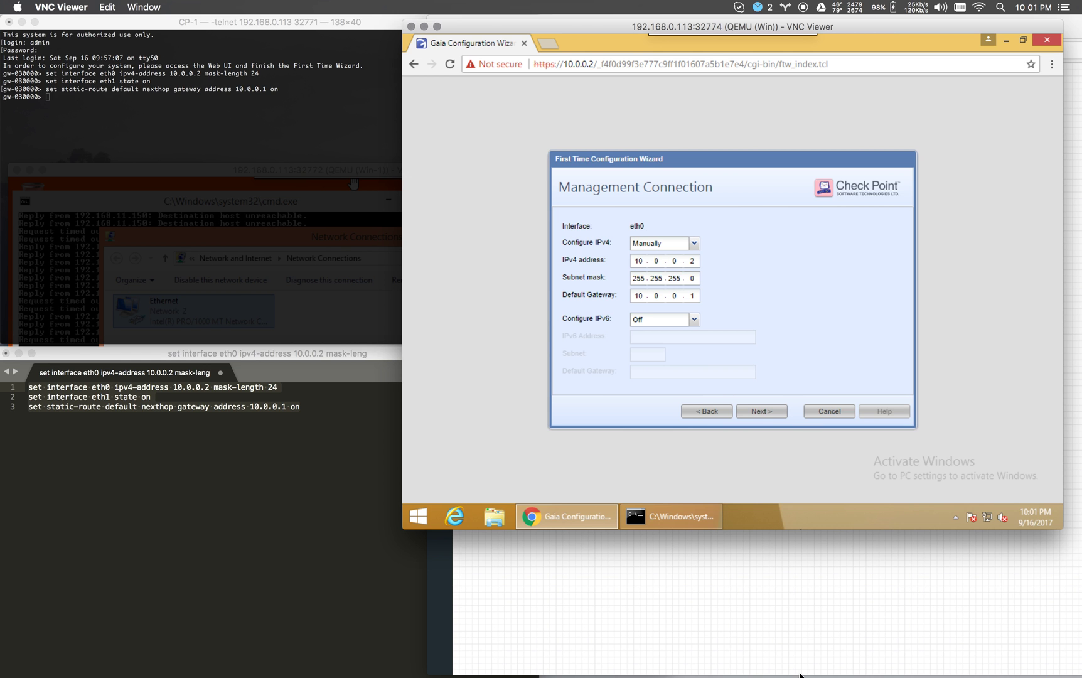
click(781, 634)
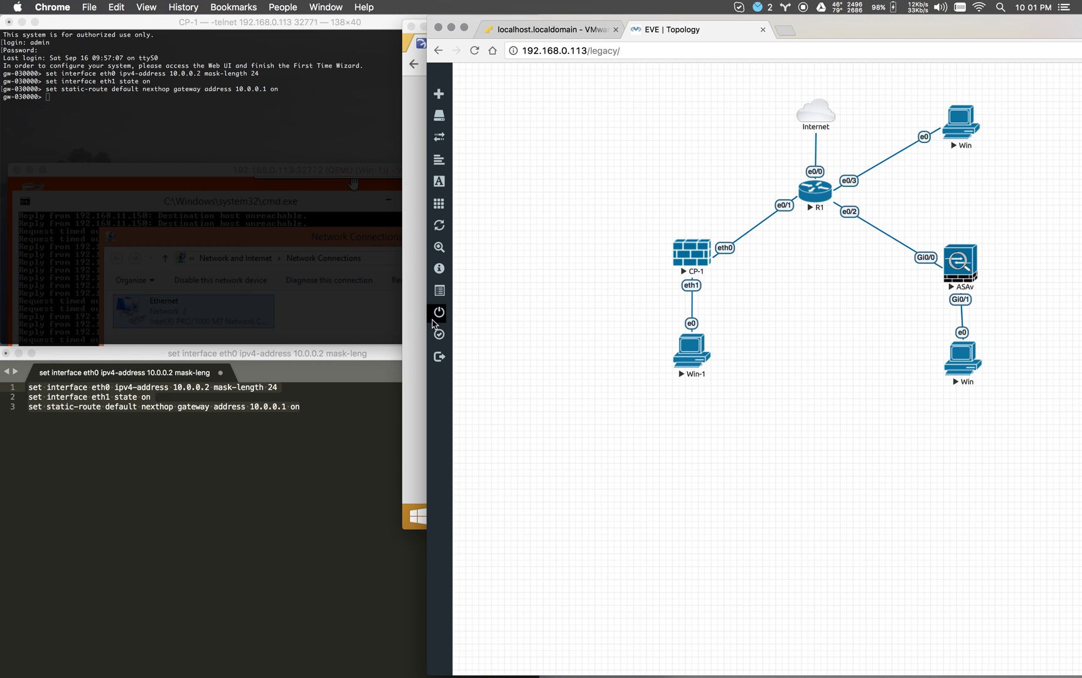
click(416, 325)
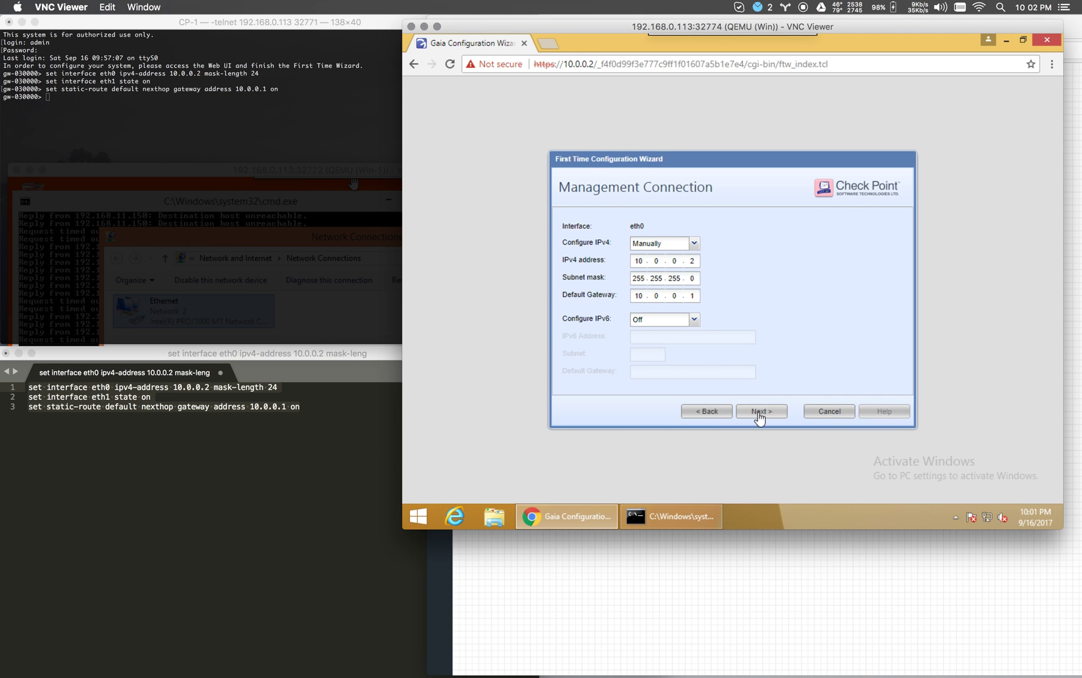
Set eth1 IPv4 manually to 192.168.11.1 with subnet mask 255.255.255.0.
click(760, 415)
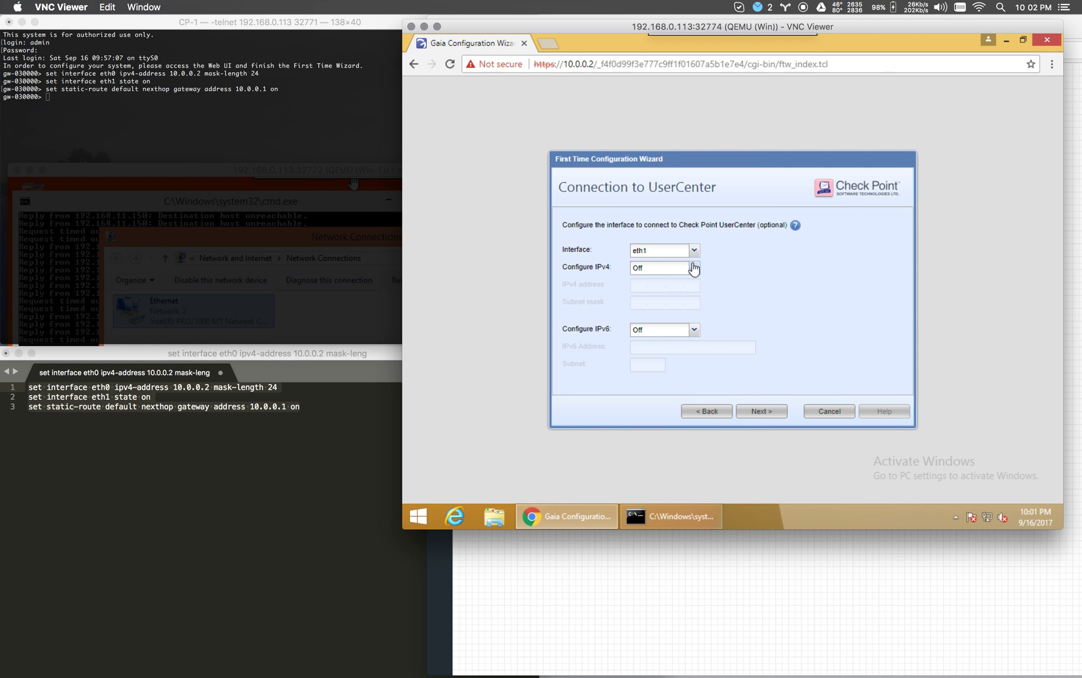
click(694, 272)
click(662, 280)
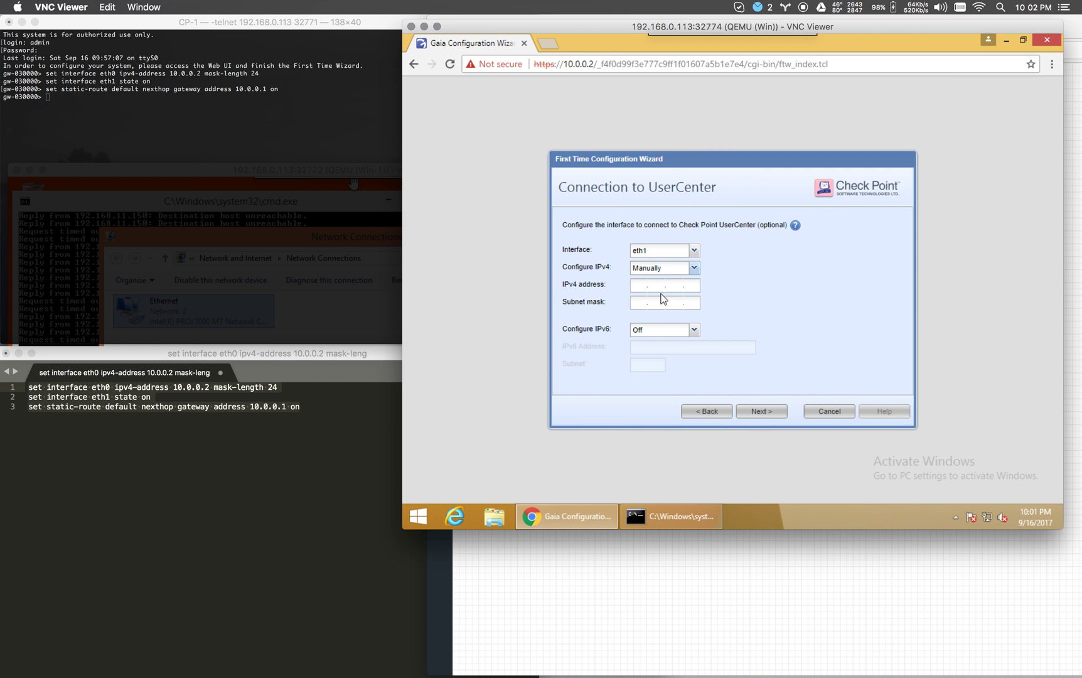
click(693, 574)
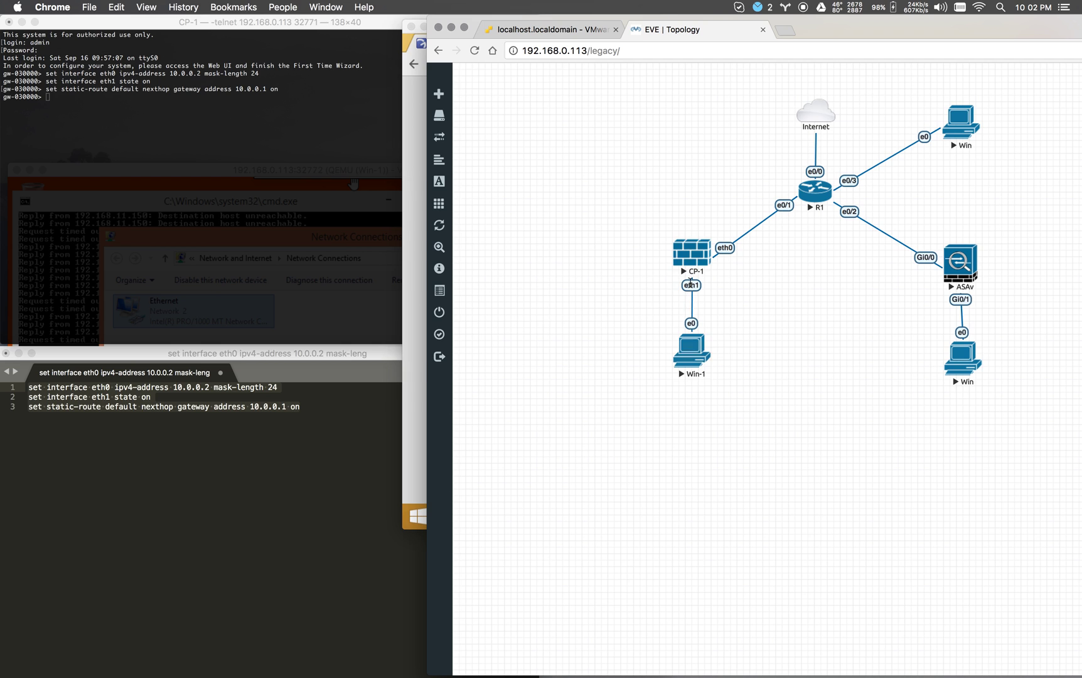
click(414, 287)
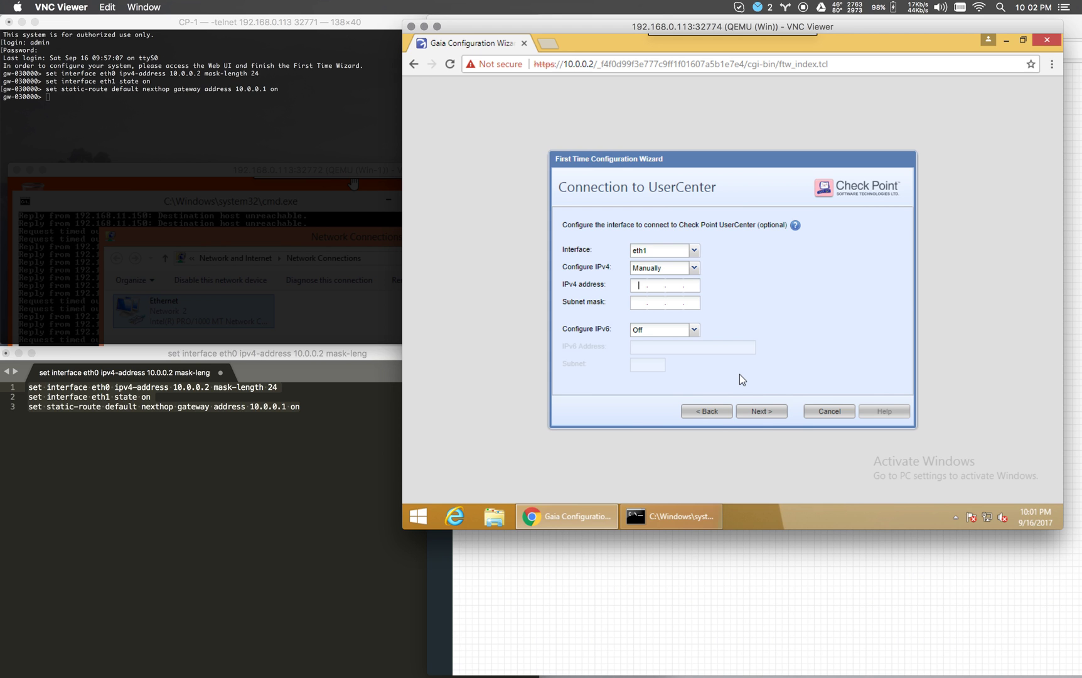
text(192)
text(168.11.)
key(Tab)
text(255.255.255.0)
Rename host gw-030000 to CP, enter the primary DNS server, and accept Taipei GMT+8 date/time.
click(763, 416)
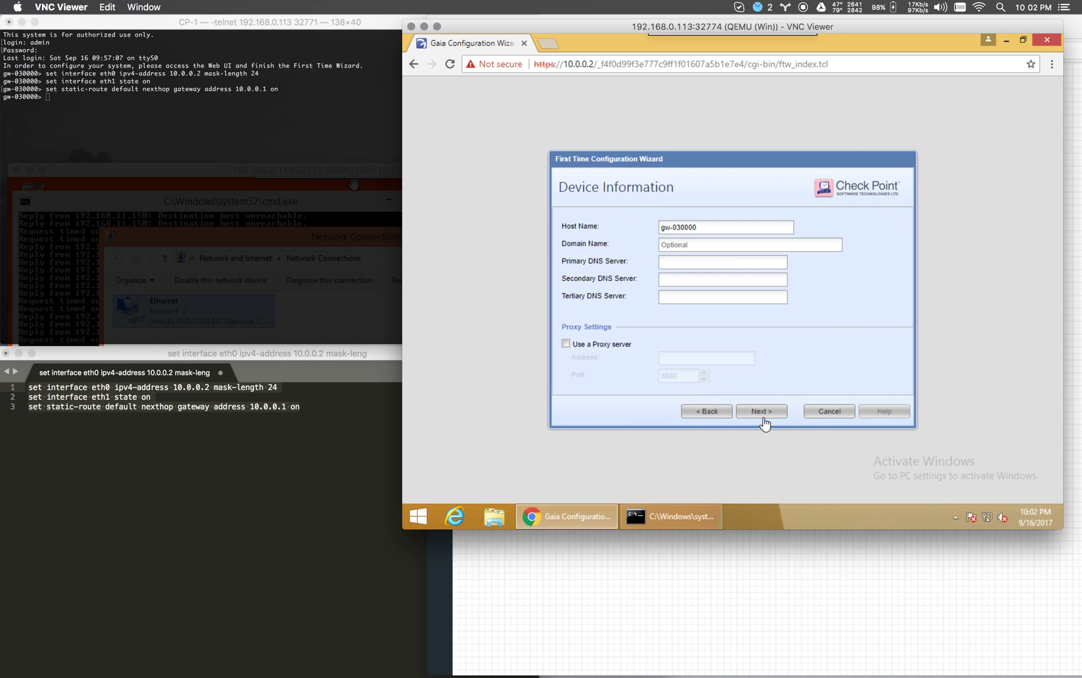
drag(702, 228, 651, 225)
text(CP01)
click(722, 266)
text(8.8.8.8)
click(761, 412)
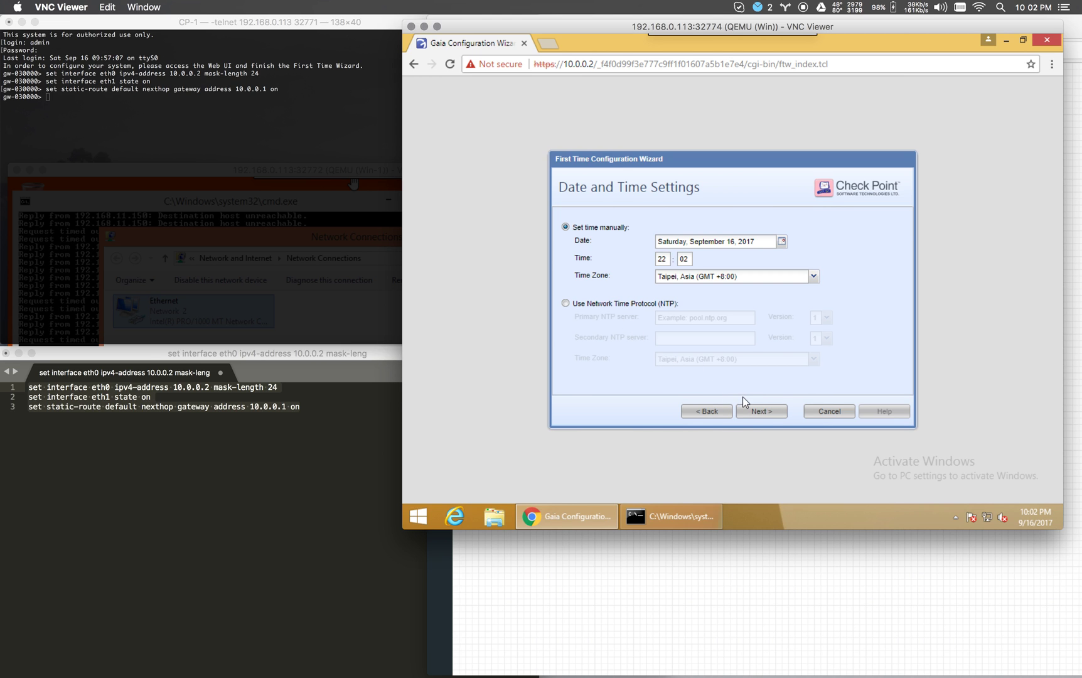
click(759, 415)
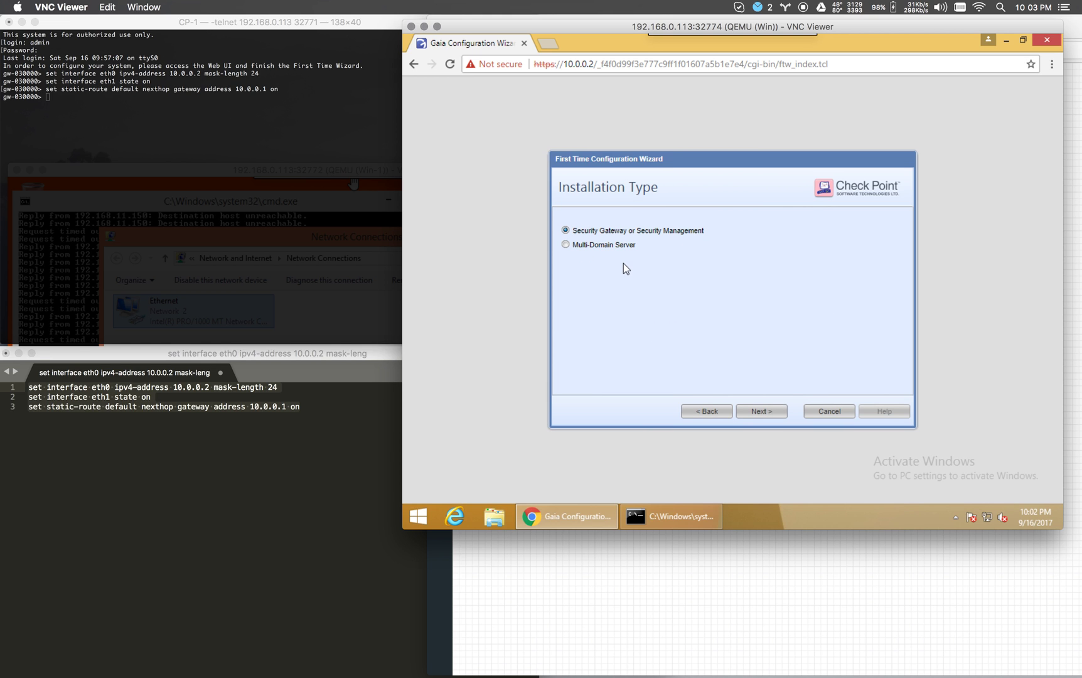
Choose Security Gateway plus Primary Security Management as the installed products.
click(763, 412)
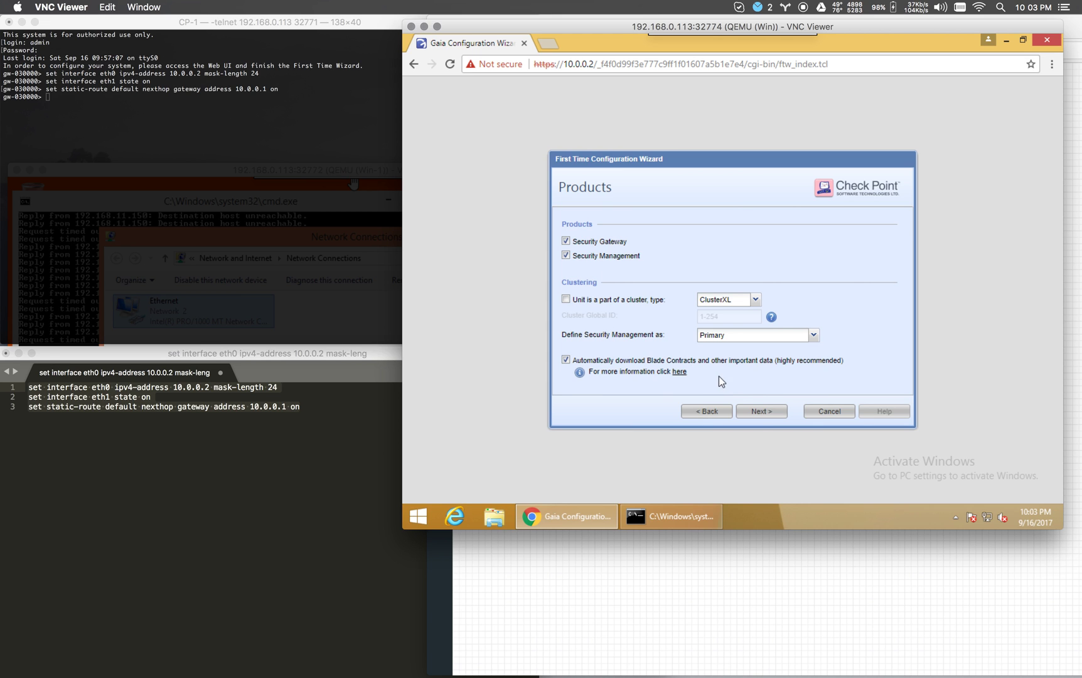
click(761, 410)
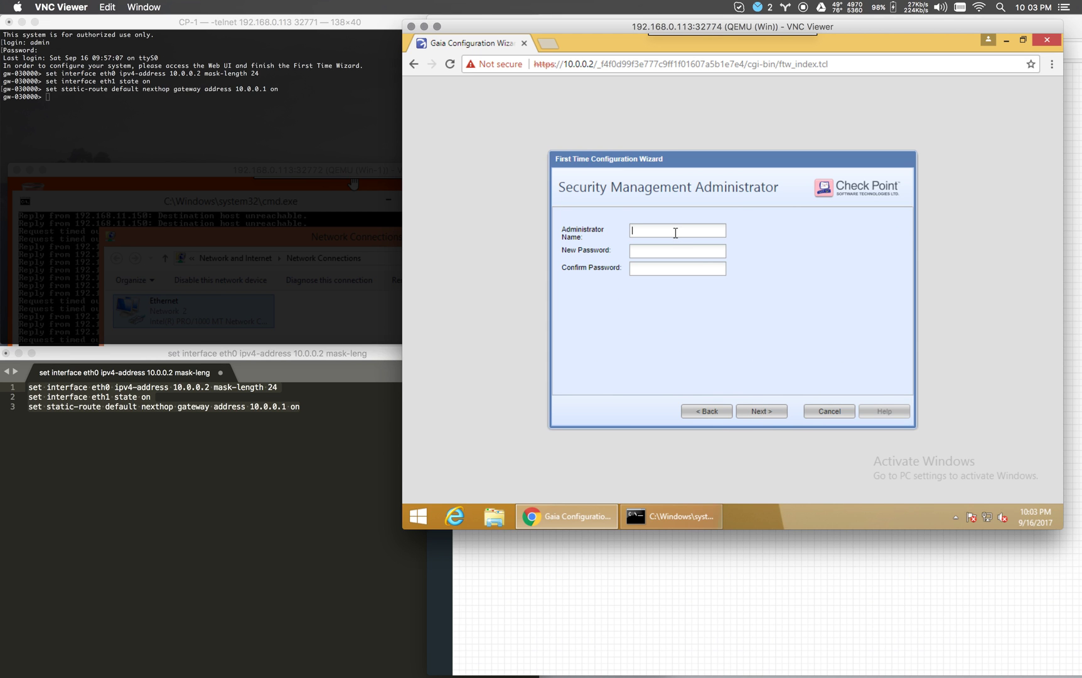
Create the Security Management administrator 'admin' with a confirmed password and continue to GUI Clients.
text(admin)
text(vpn123)
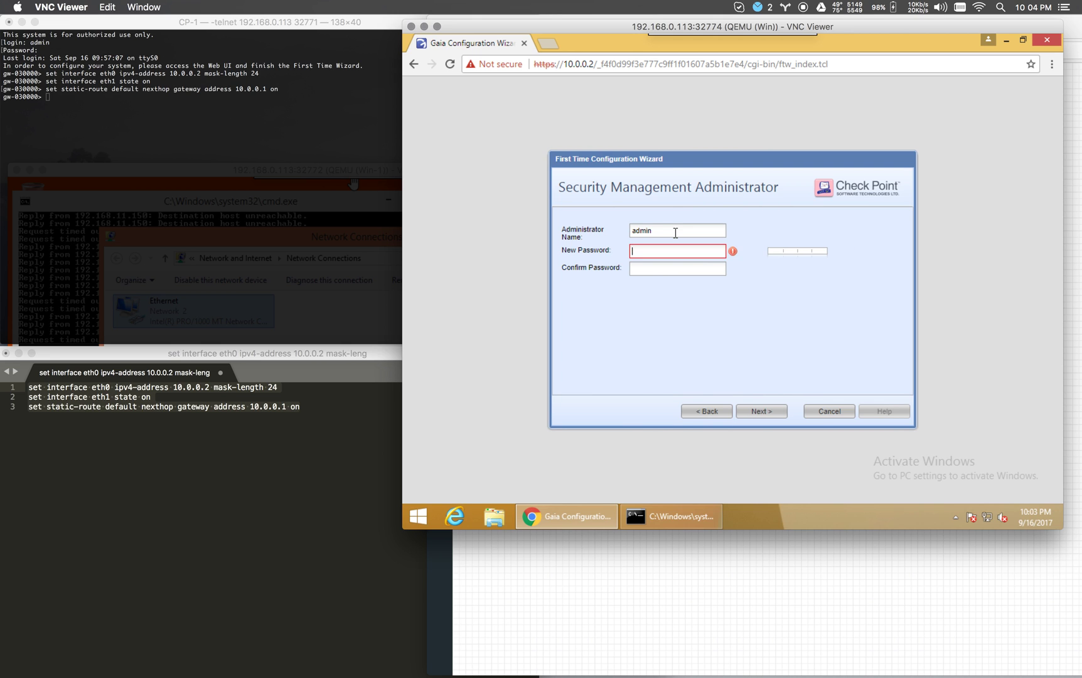
text(!@#)
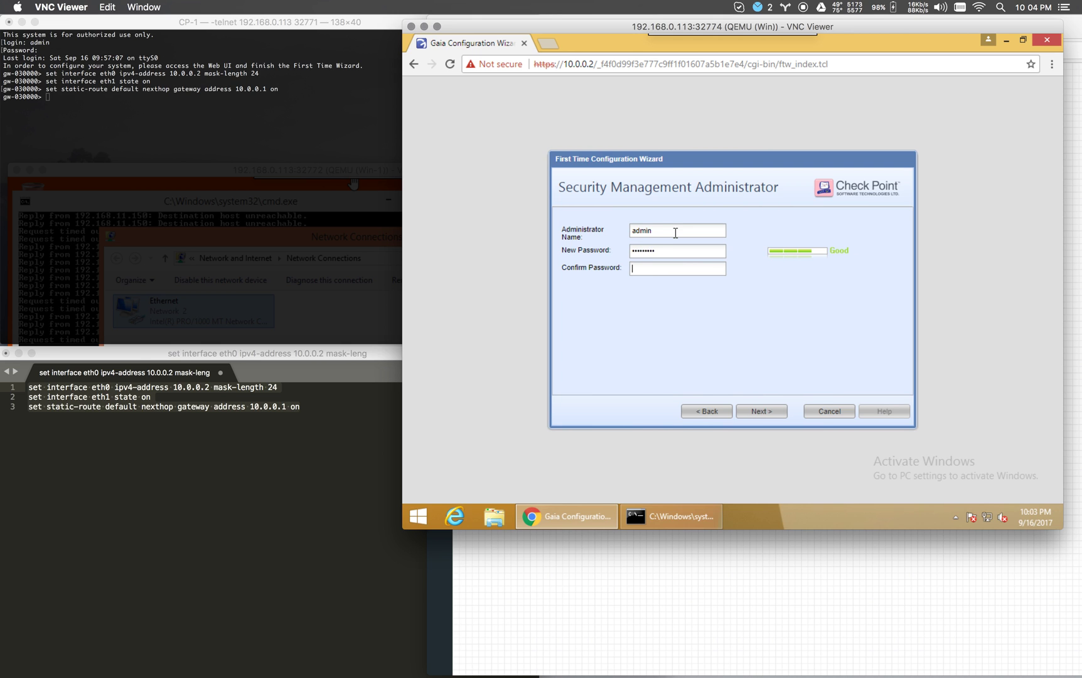
key(Tab)
text(vpn123!@#)
click(767, 413)
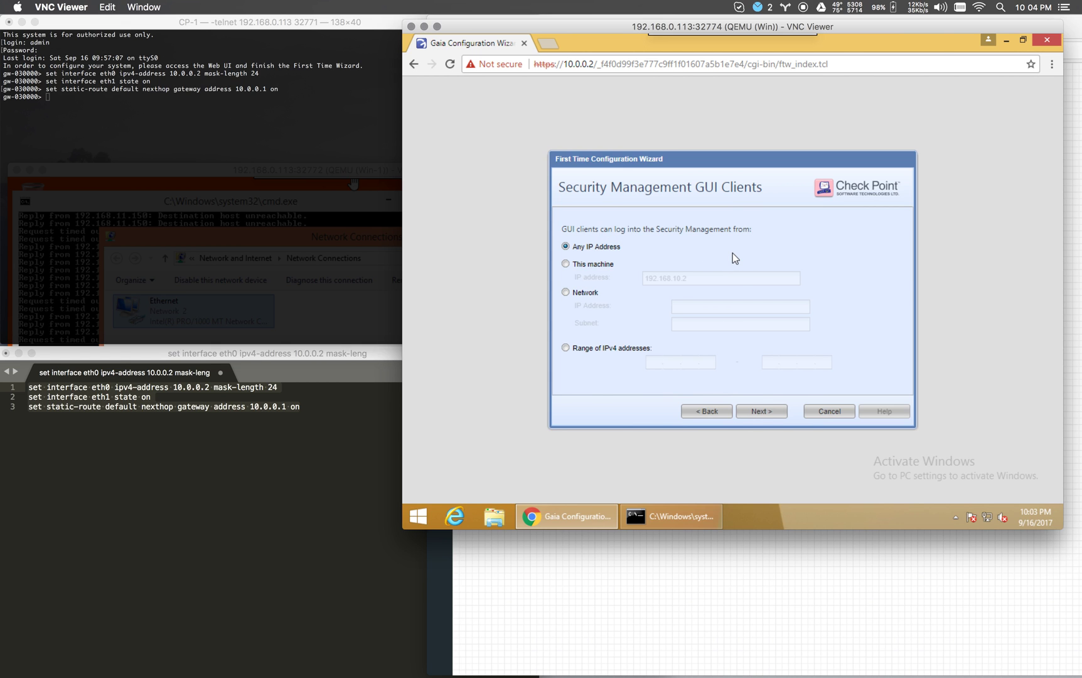
Keep GUI access from any IP, finish the wizard from the Summary and confirm starting configuration.
click(761, 412)
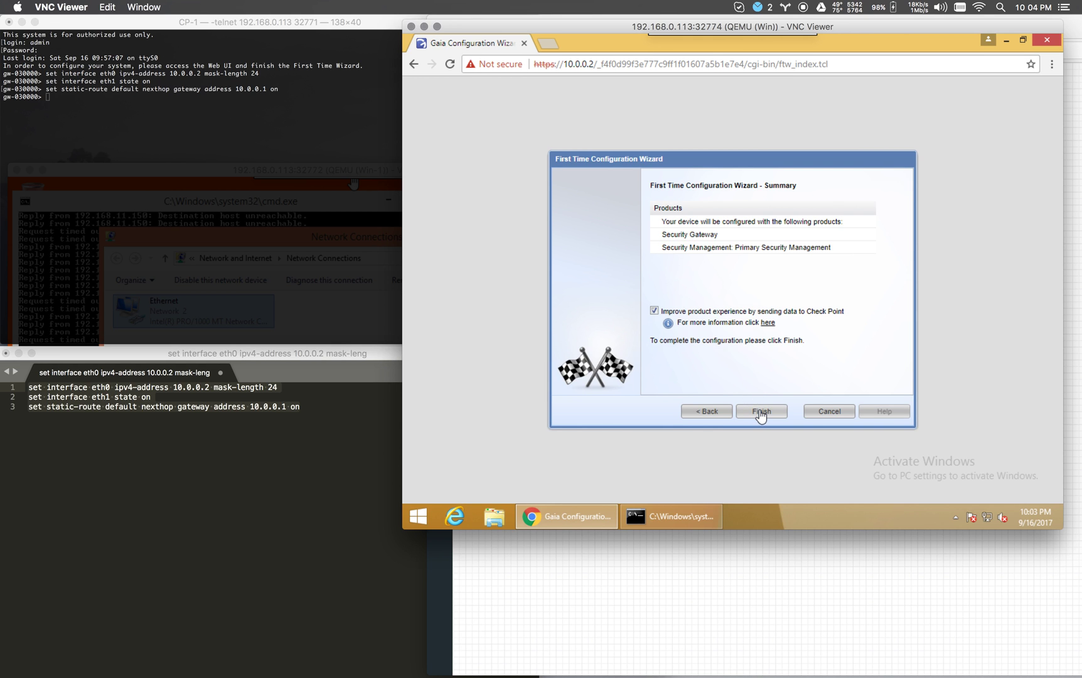
click(761, 412)
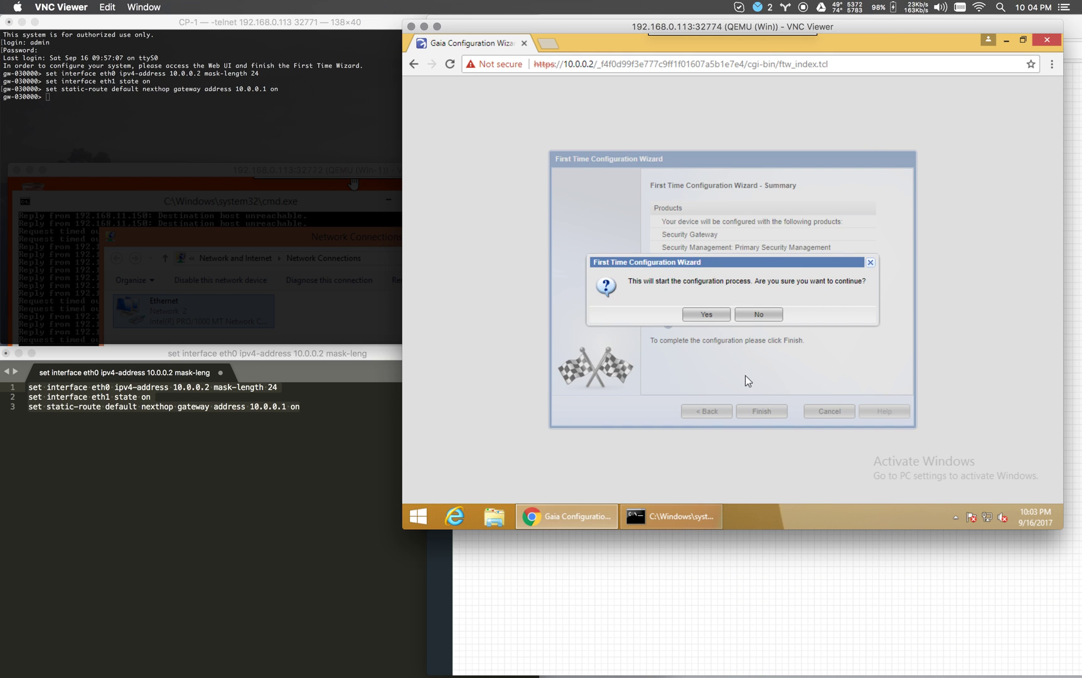
click(719, 319)
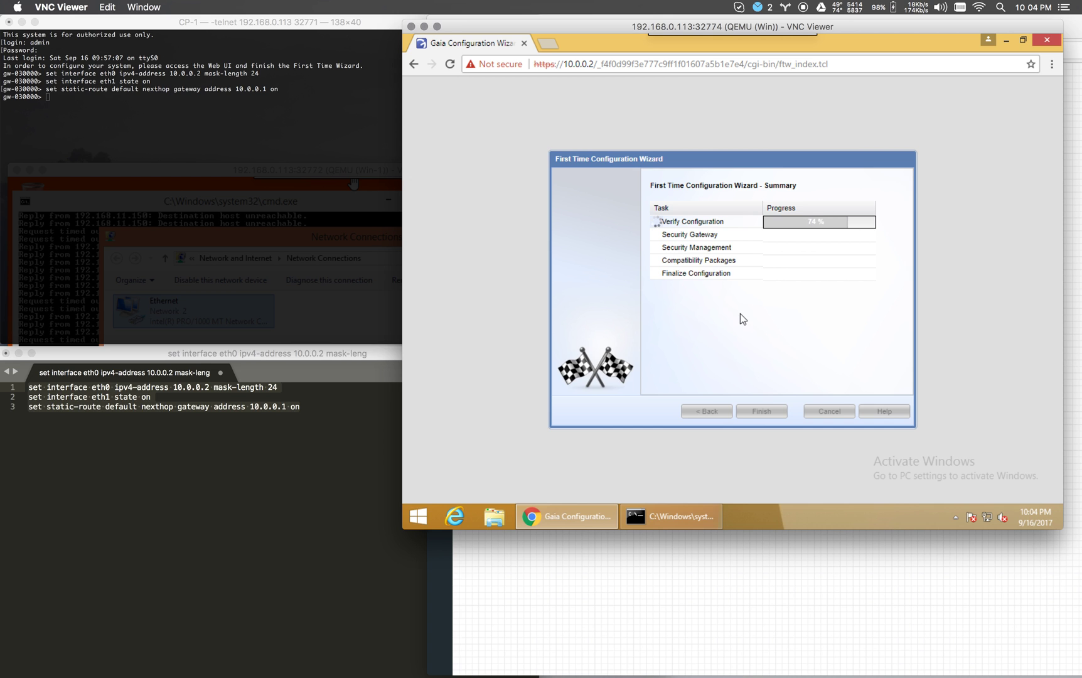
Use the taskbar while configuration completes Verify Configuration and reaches 48% on Security Gateway.
mouse_move(783, 672)
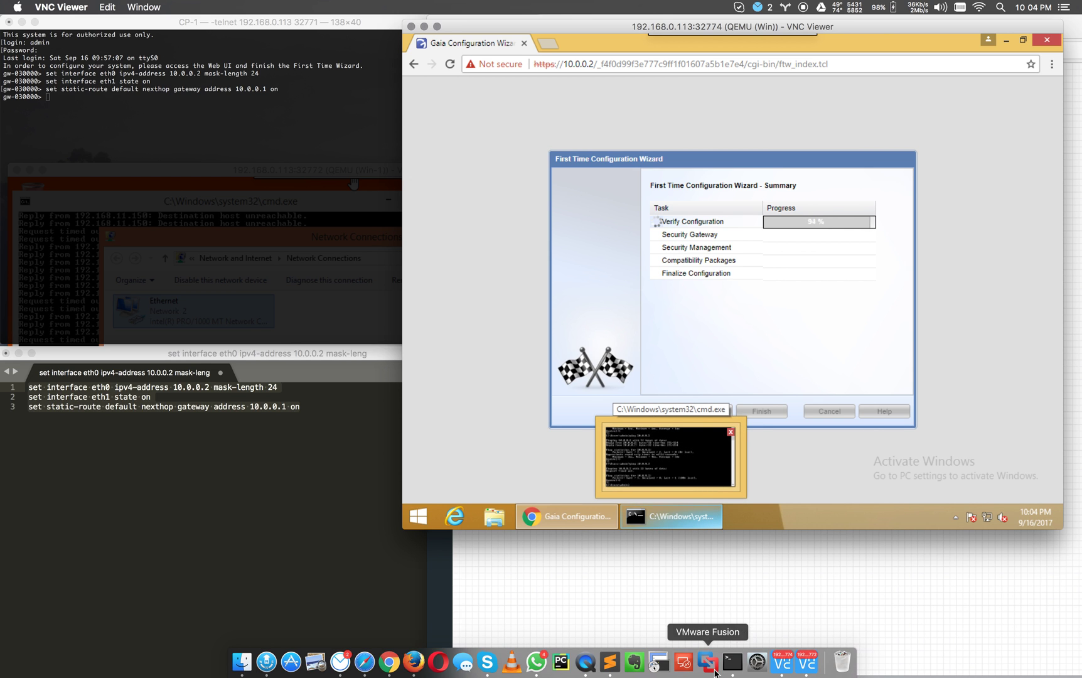
click(585, 661)
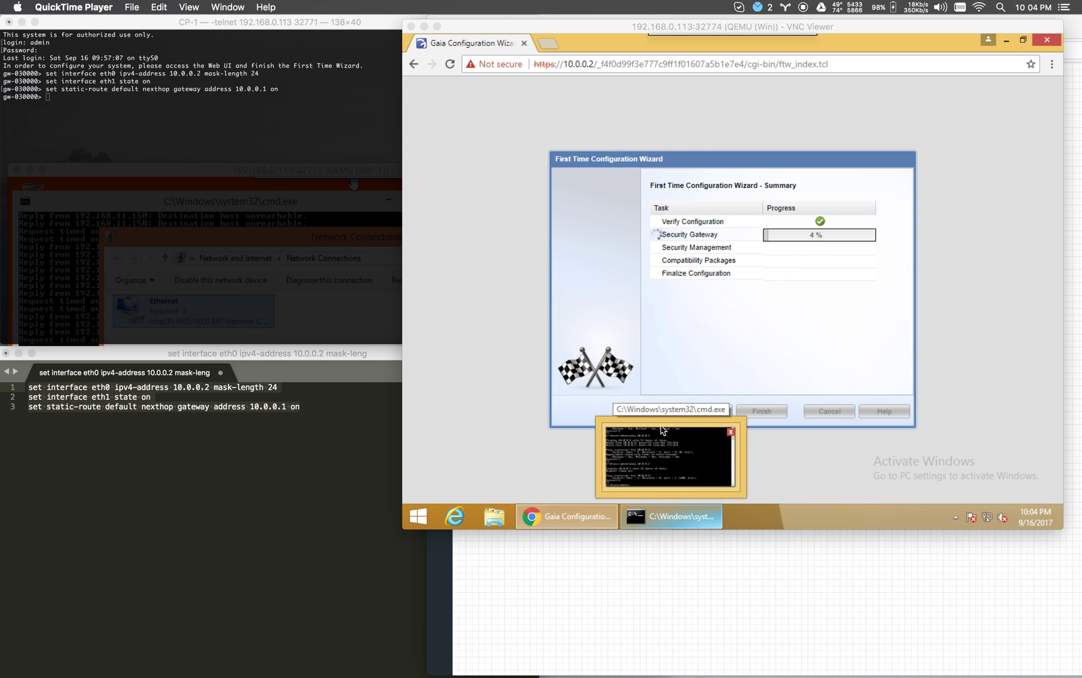
click(654, 313)
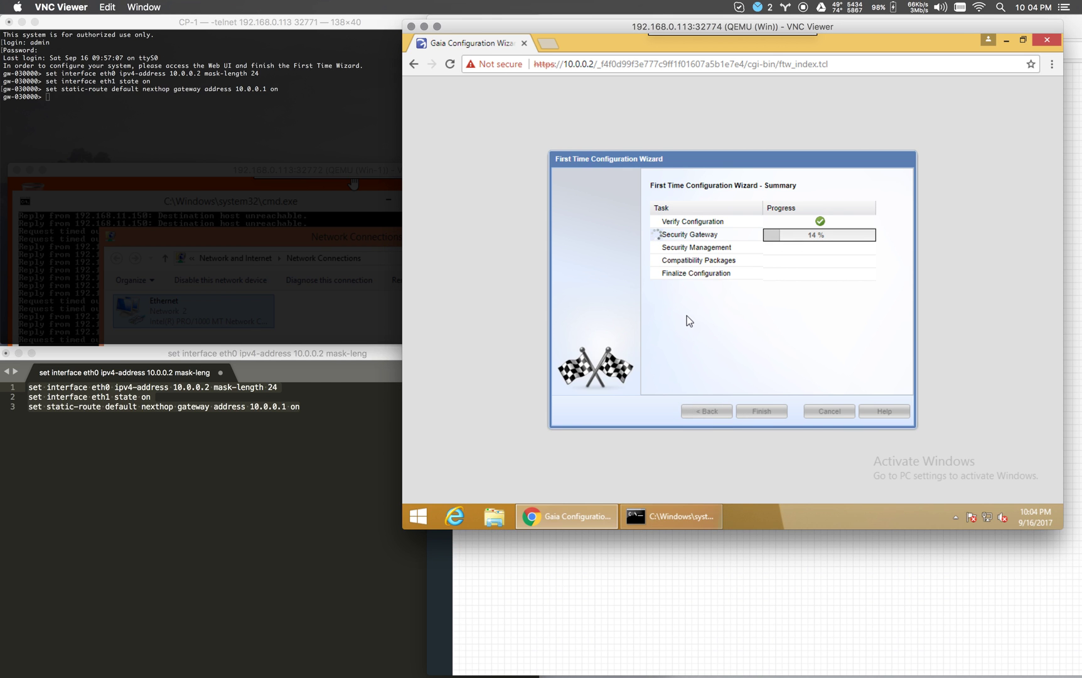
mouse_move(536, 673)
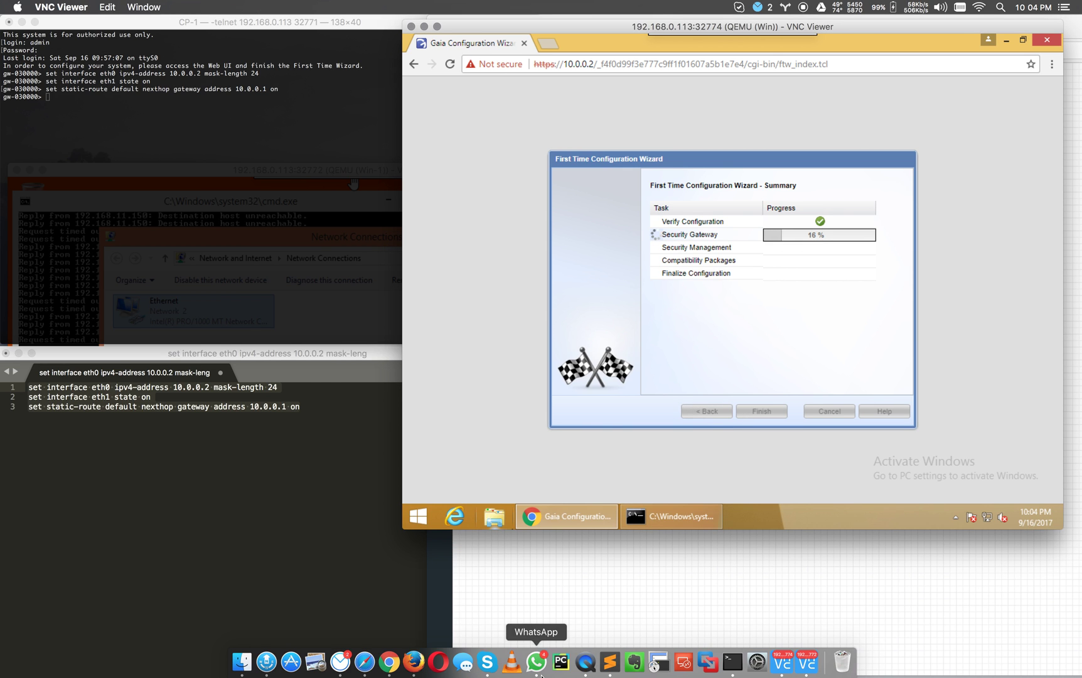
right_click(590, 668)
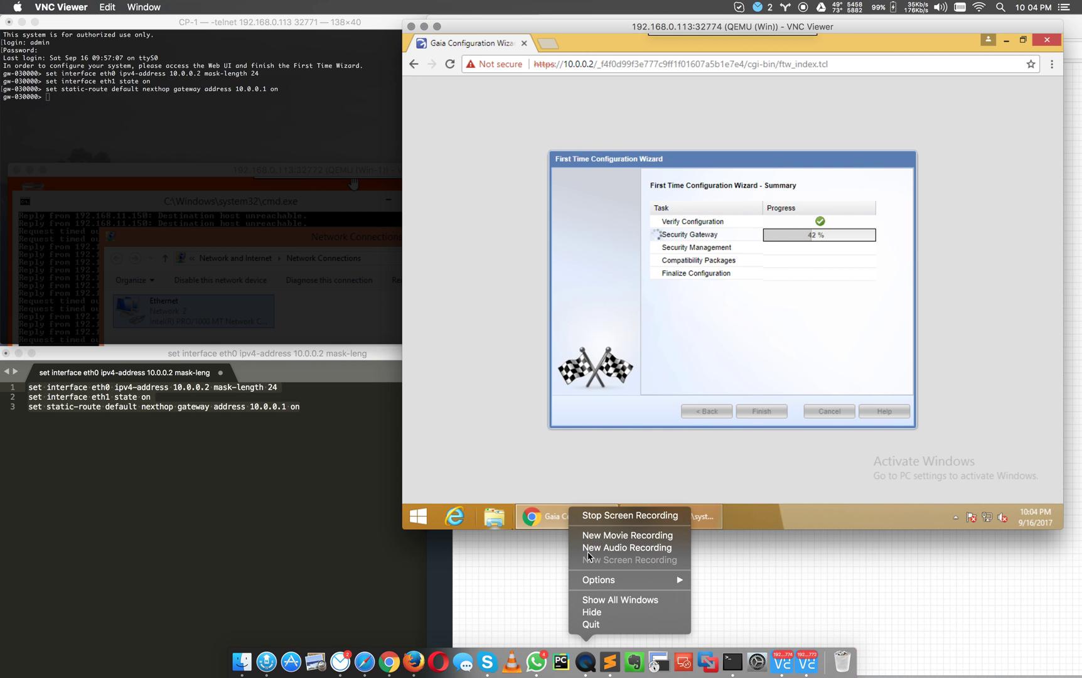
click(660, 360)
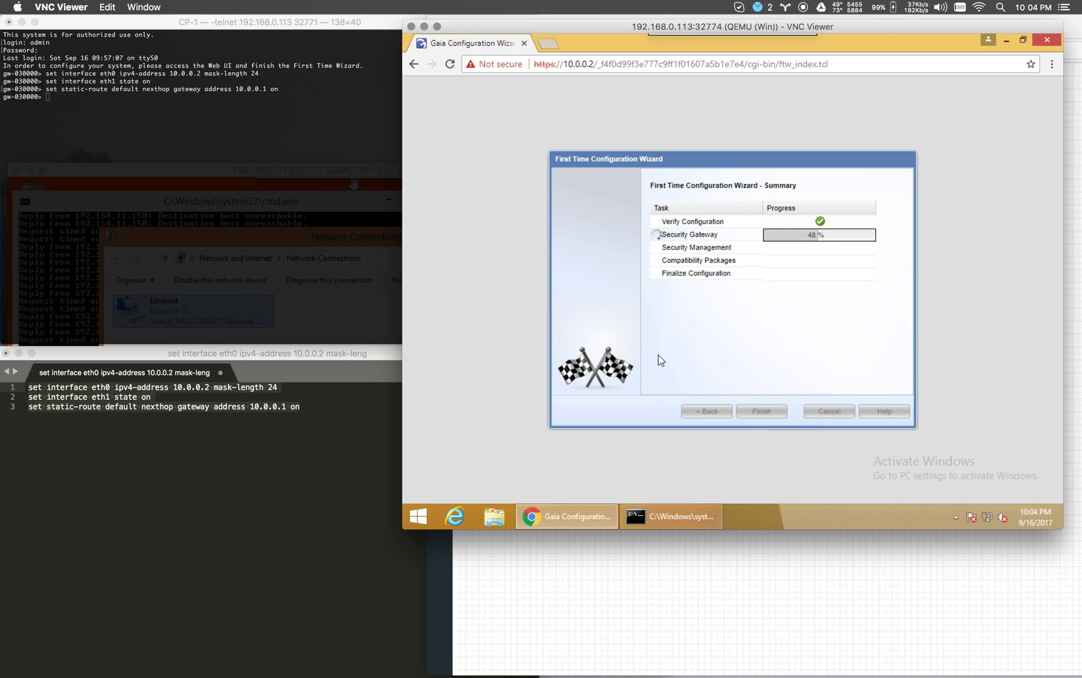
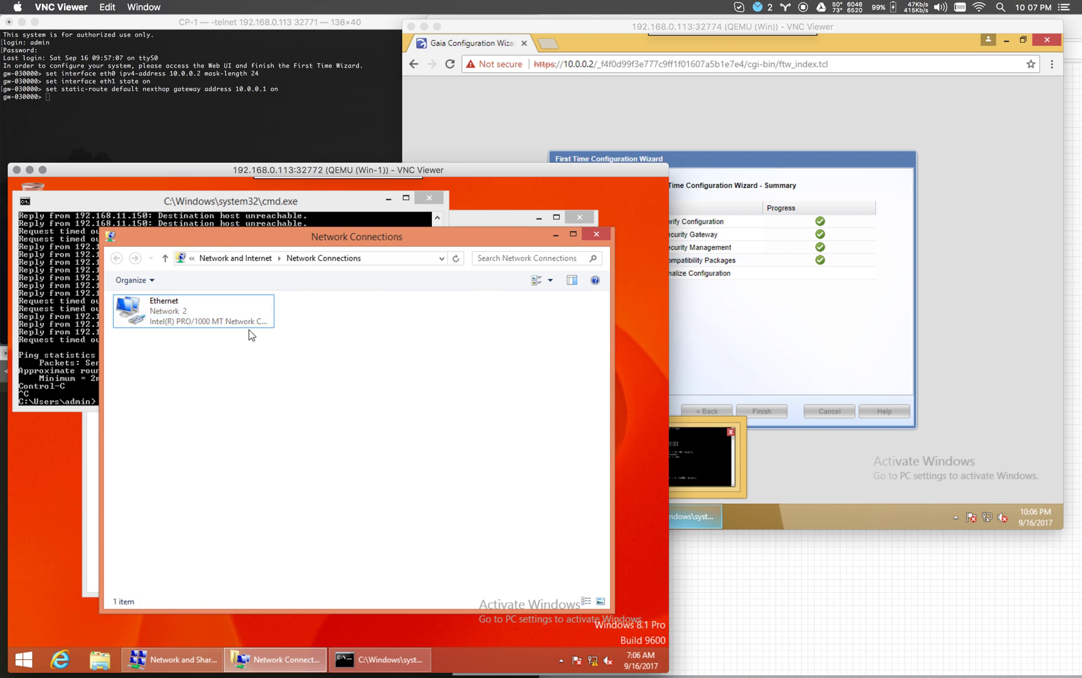
Disable and re-enable the Windows client's Ethernet adapter, glancing at the lab topology.
click(239, 311)
click(220, 280)
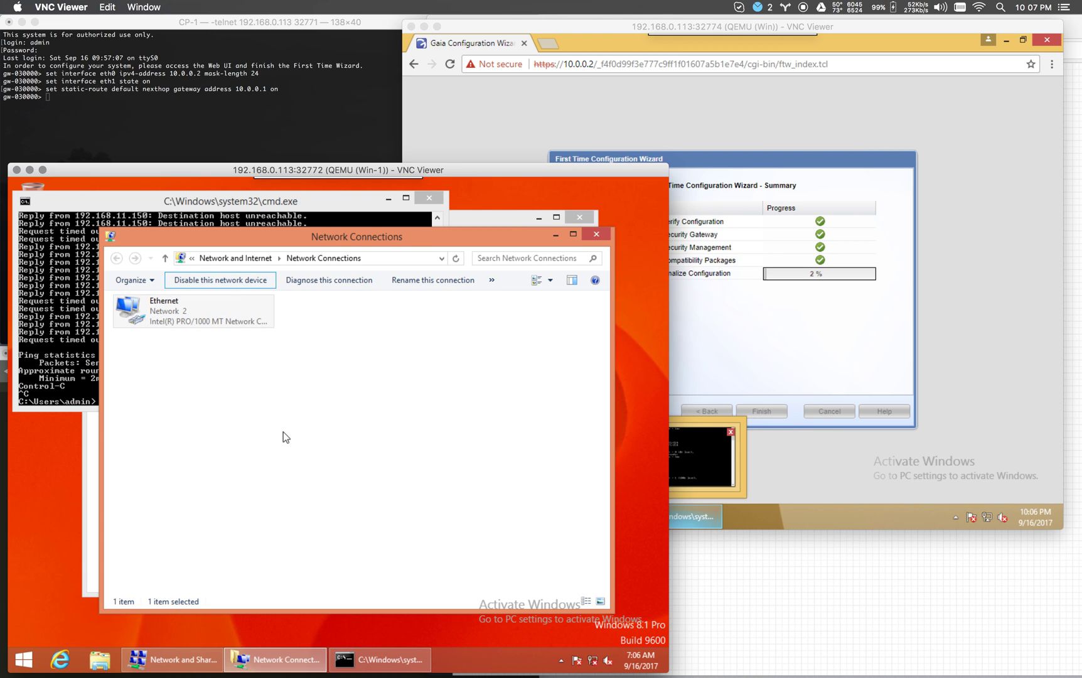
click(217, 322)
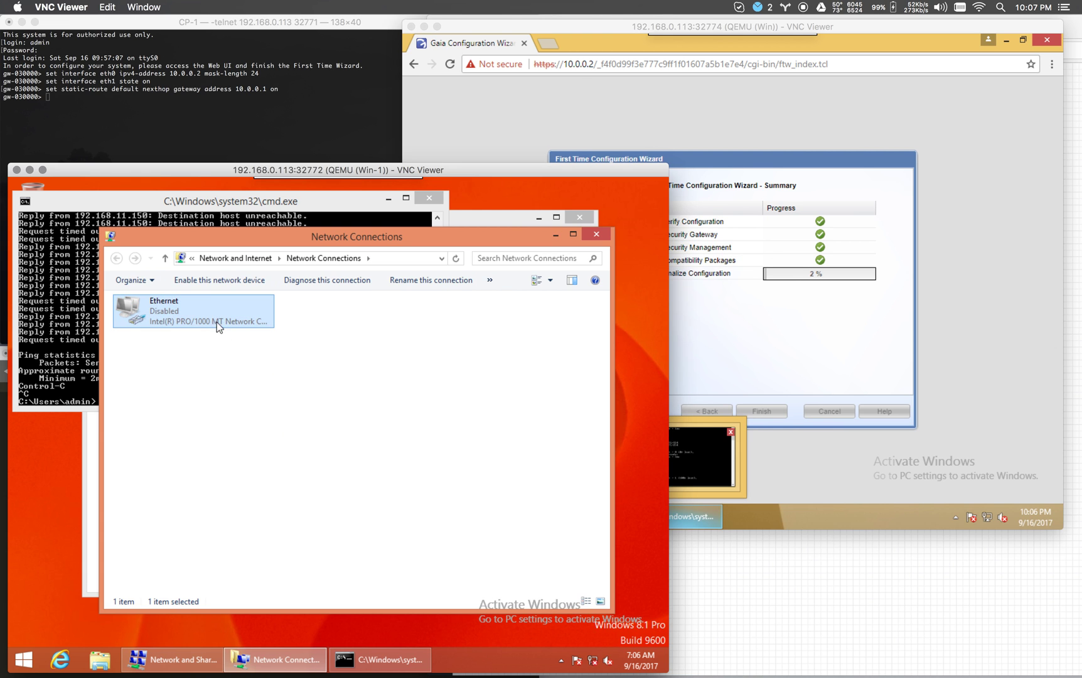
click(220, 280)
click(716, 585)
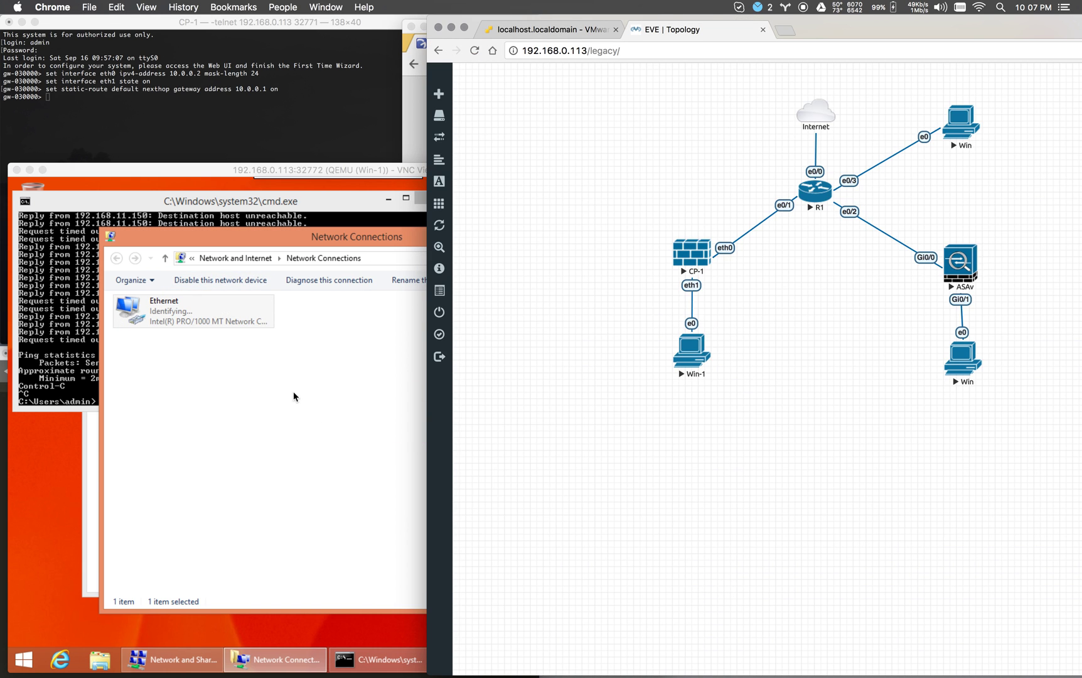
click(275, 372)
Check the Ethernet status details for DHCP, an IPv4 address and the DNS server.
double_click(221, 311)
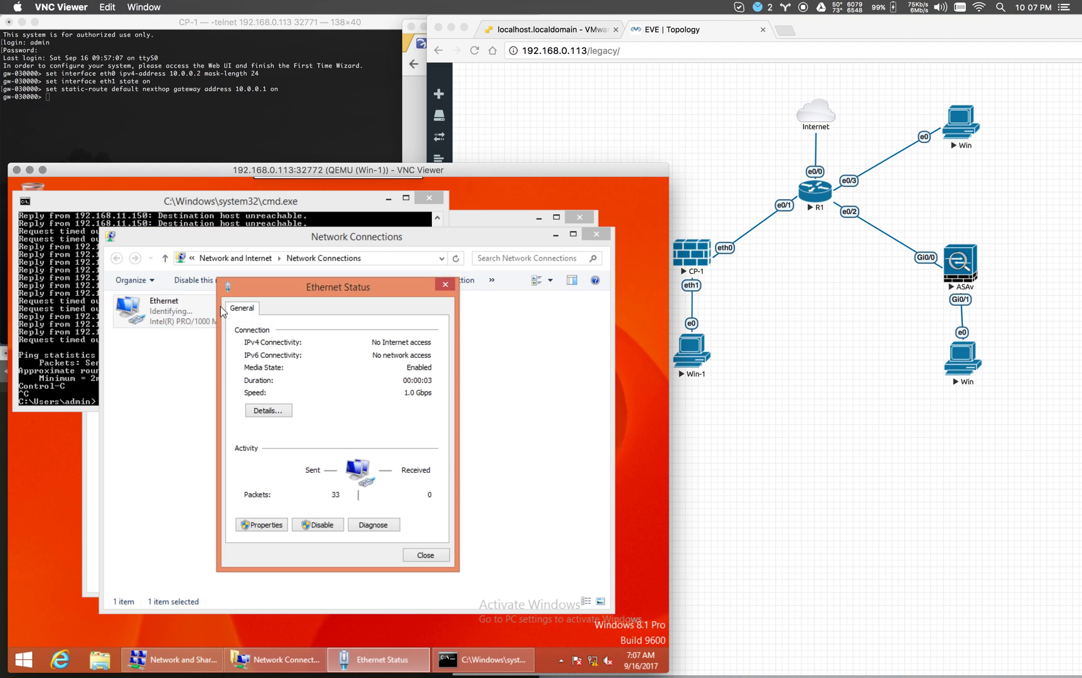
click(267, 413)
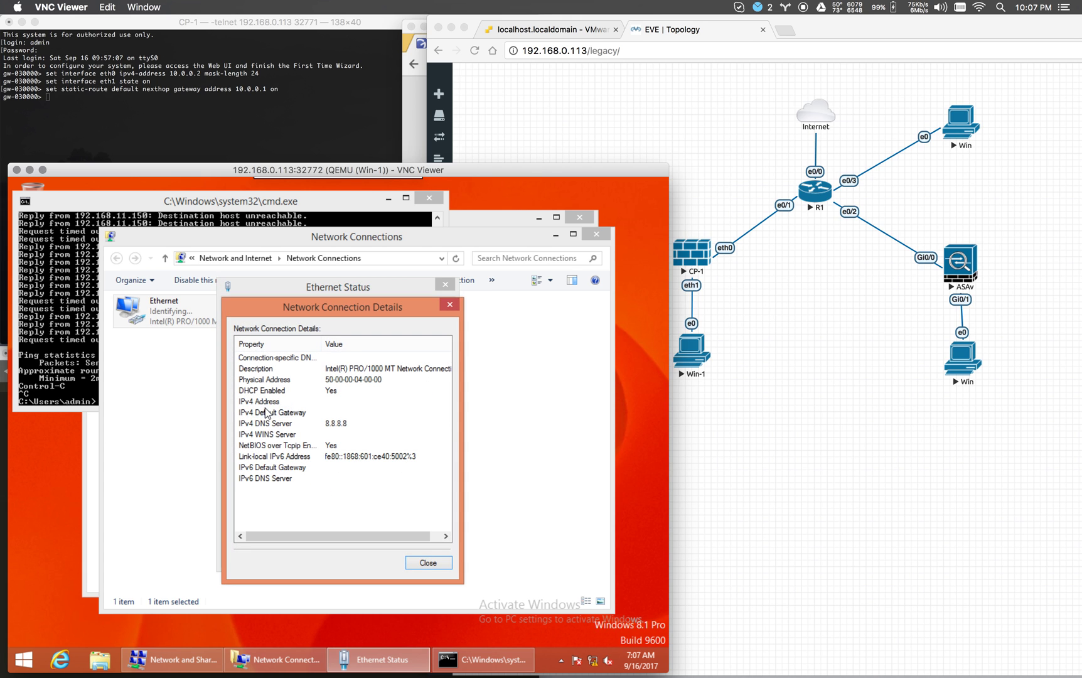
click(334, 424)
click(349, 390)
click(348, 402)
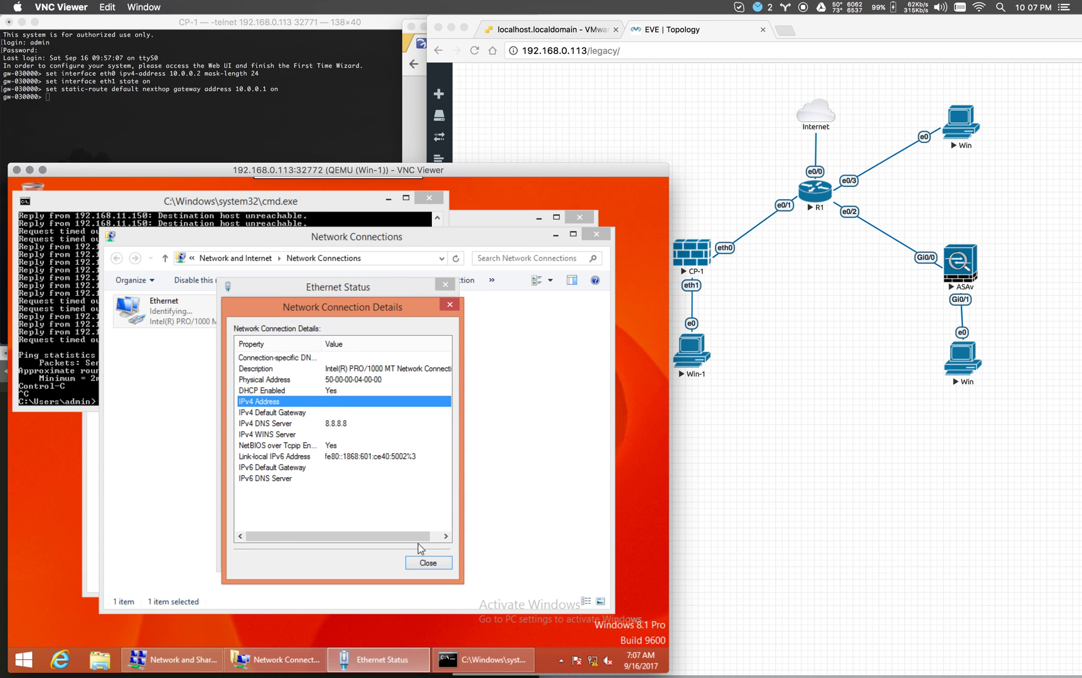
click(422, 562)
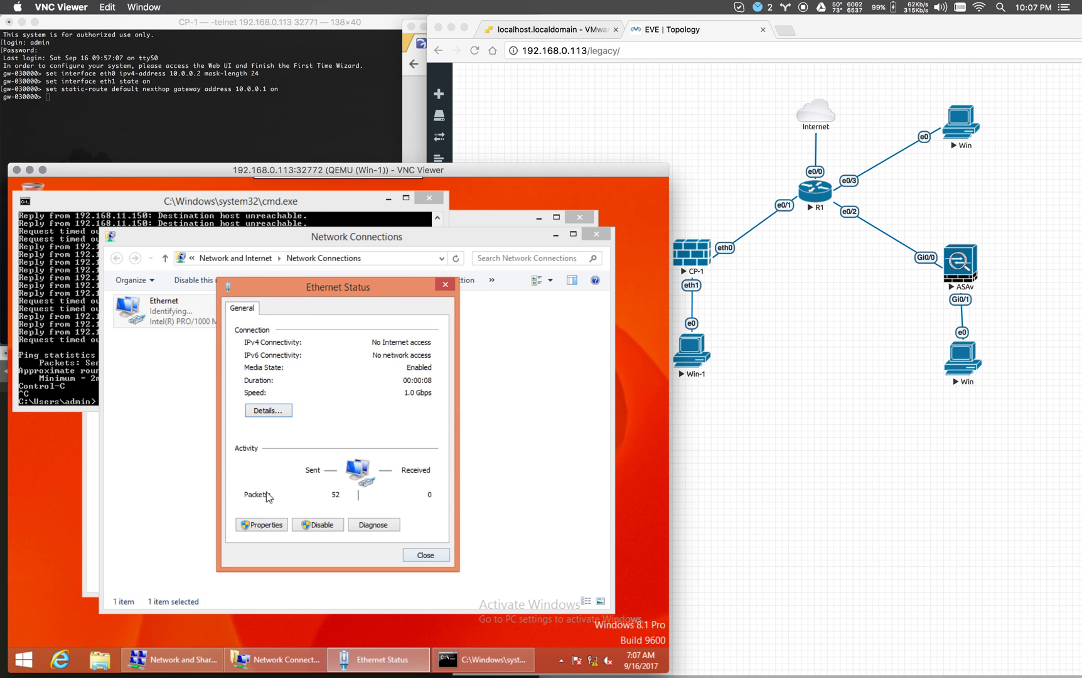
Confirm IPv4 still obtains address and DNS automatically, close all dialogs, and return to the management PC.
click(276, 525)
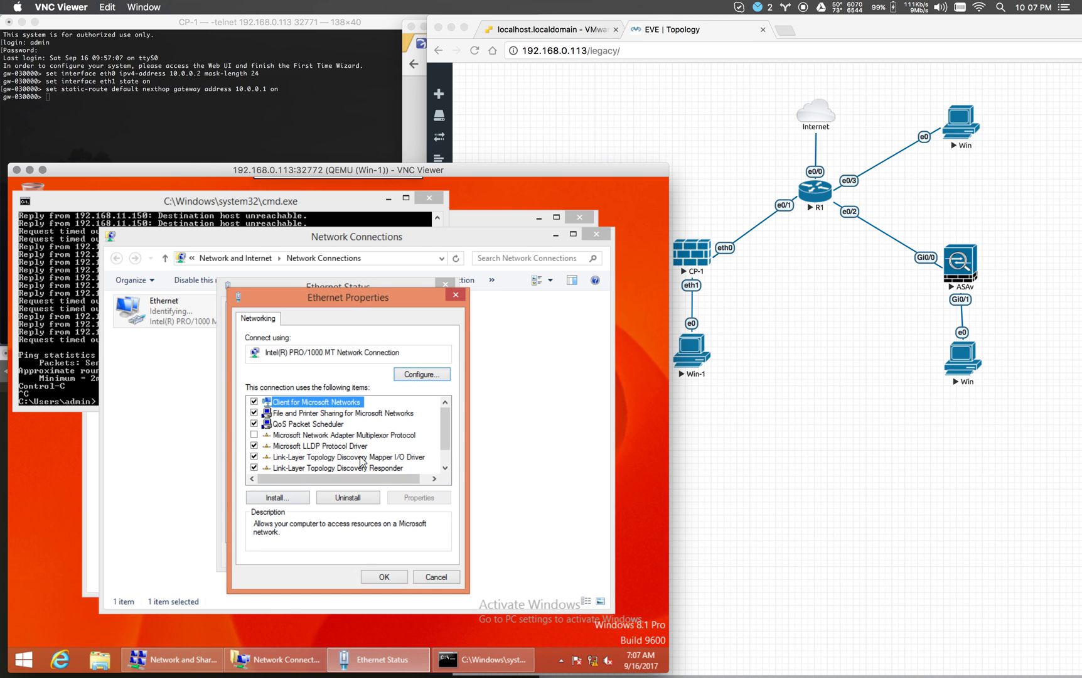
scroll(352, 455, down, 1)
double_click(348, 468)
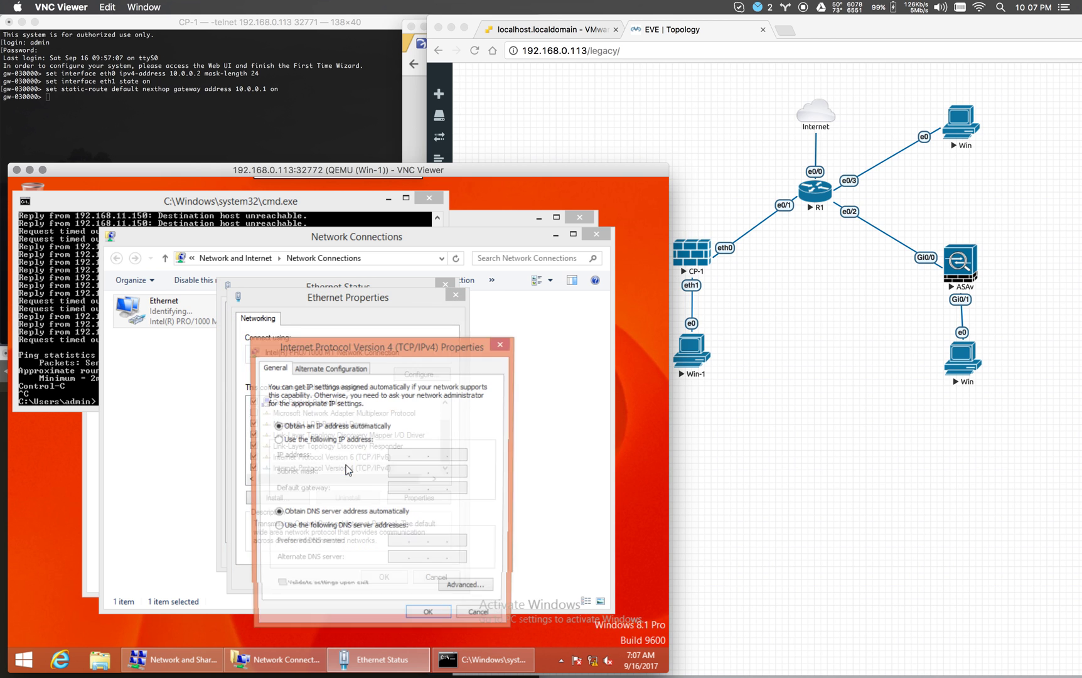
click(429, 618)
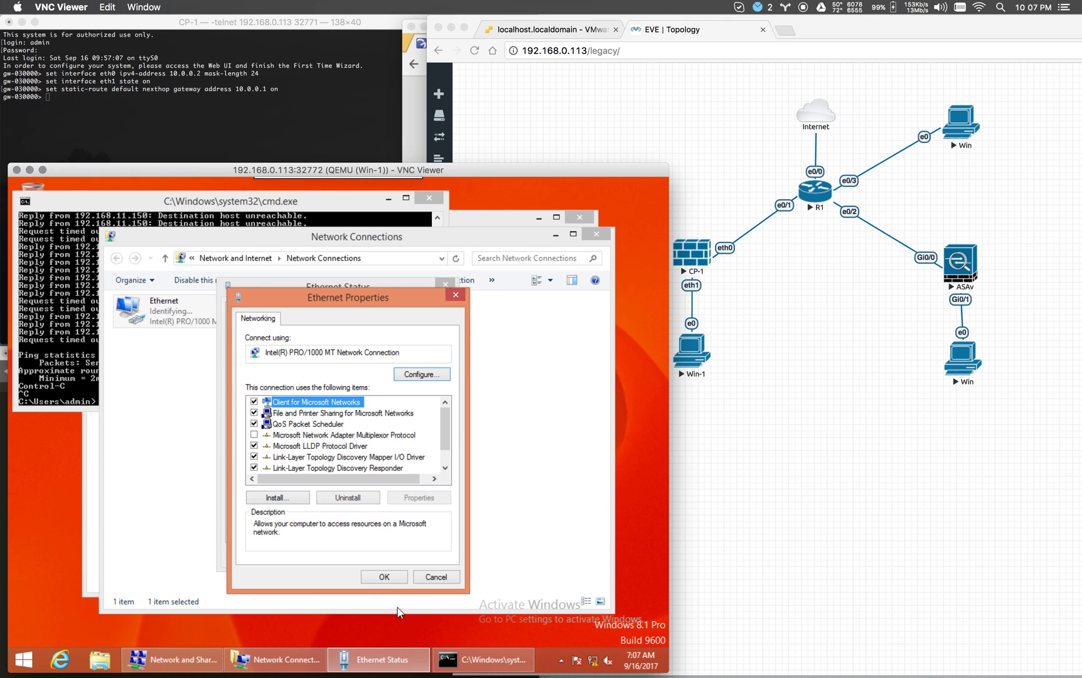
click(388, 579)
click(425, 555)
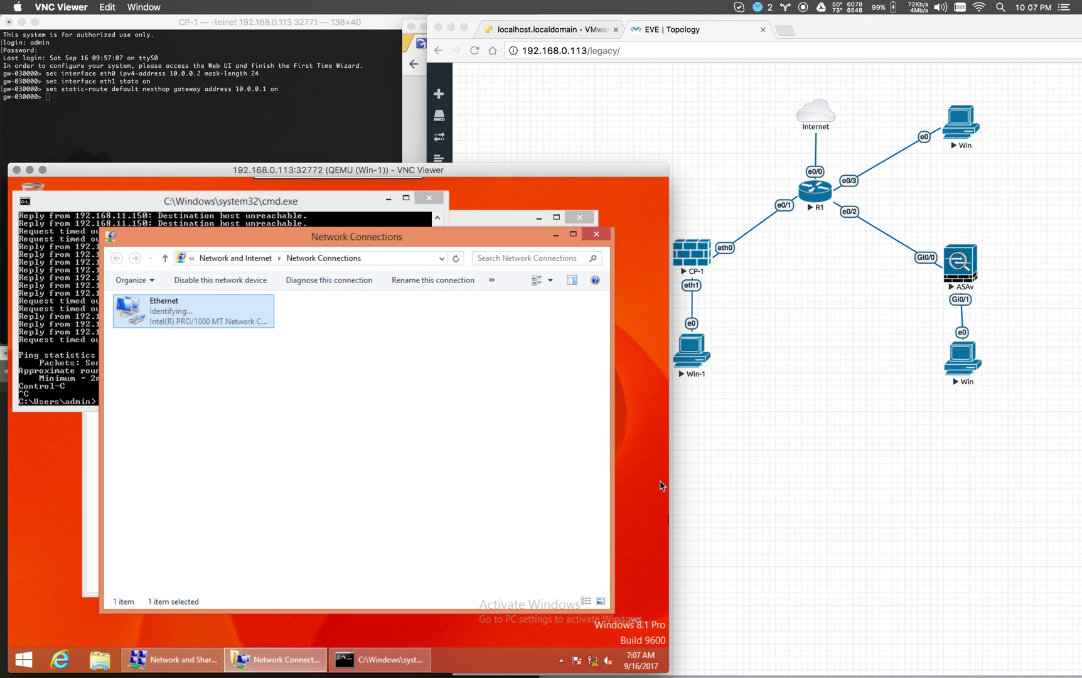
mouse_move(716, 664)
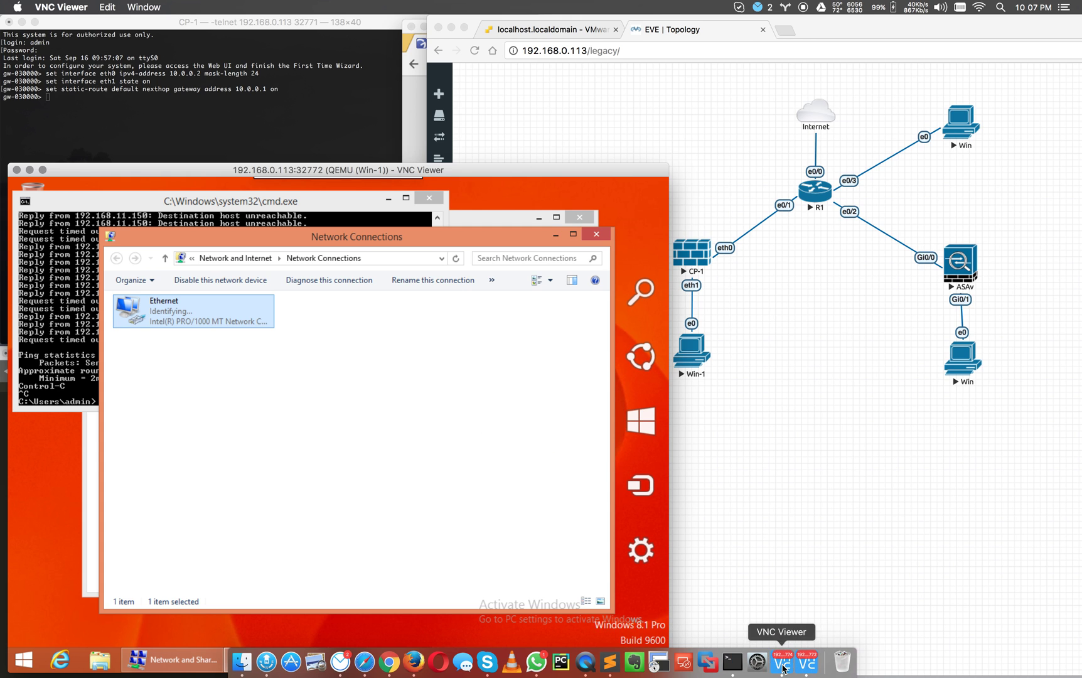
click(807, 667)
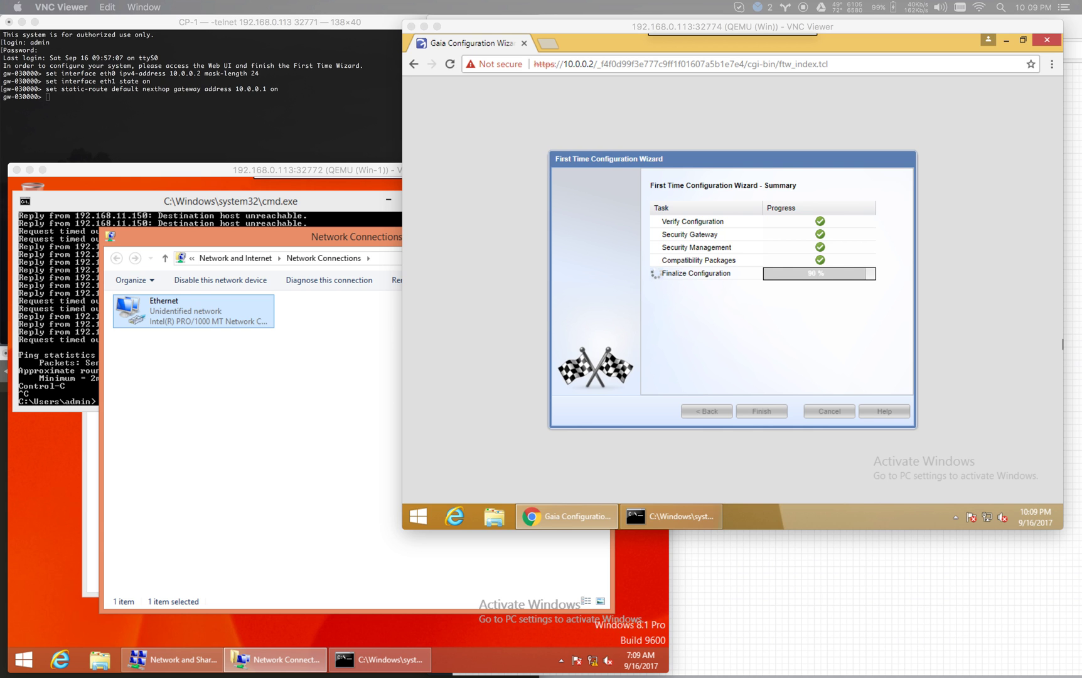
Confirm the gateway restart prompt and watch the CP01 console as it reboots.
click(777, 290)
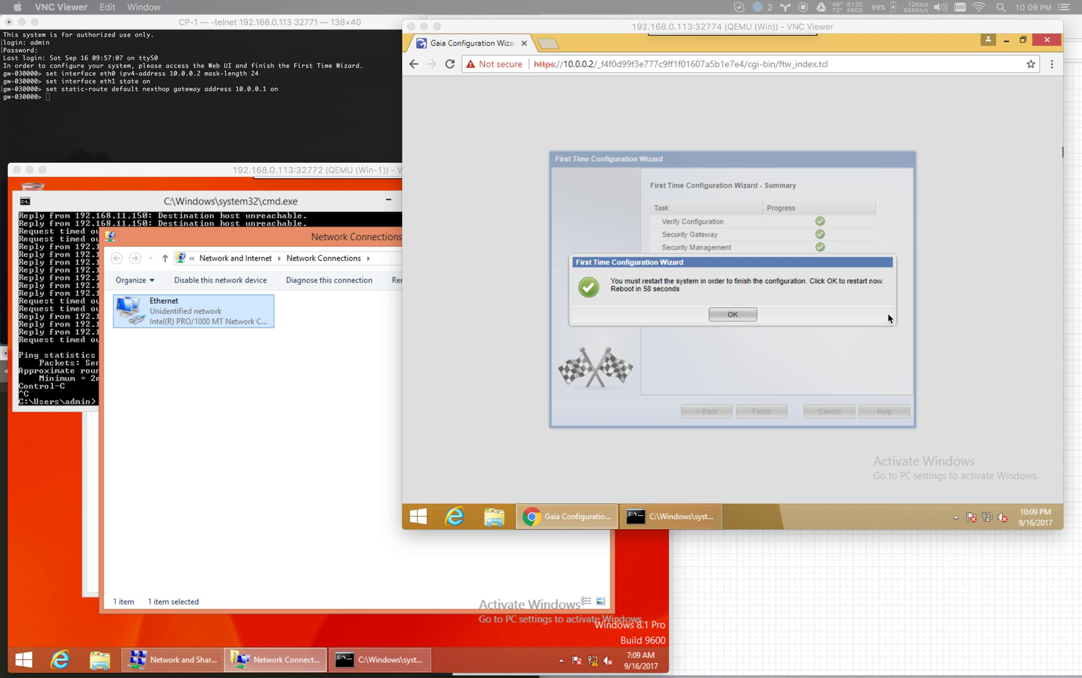
click(724, 279)
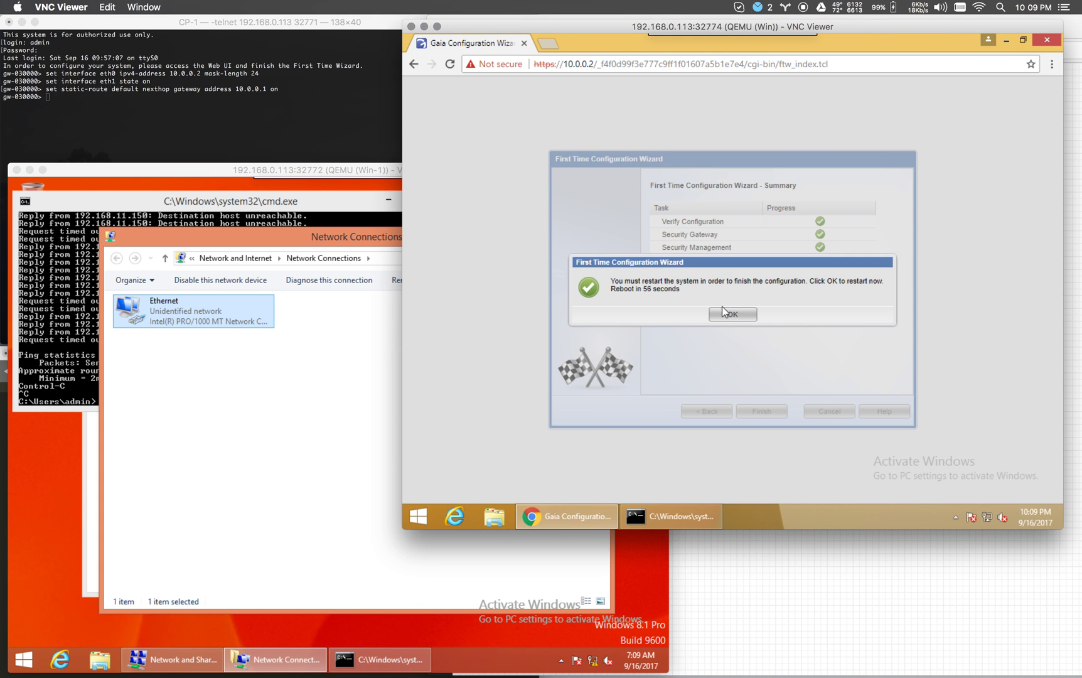
click(738, 318)
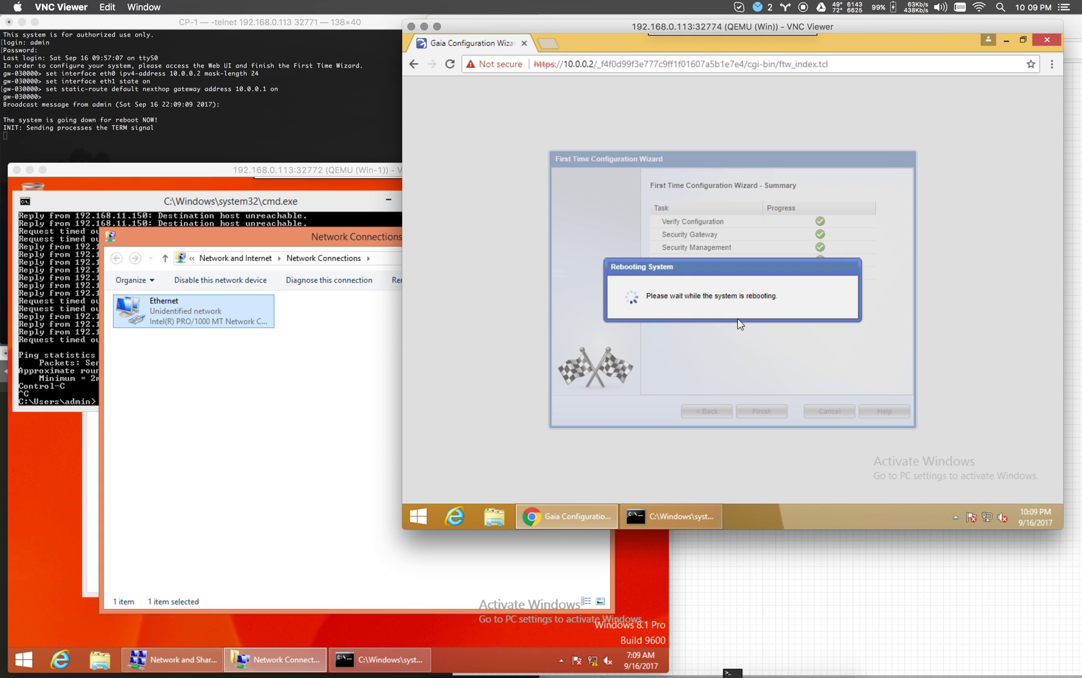
click(402, 152)
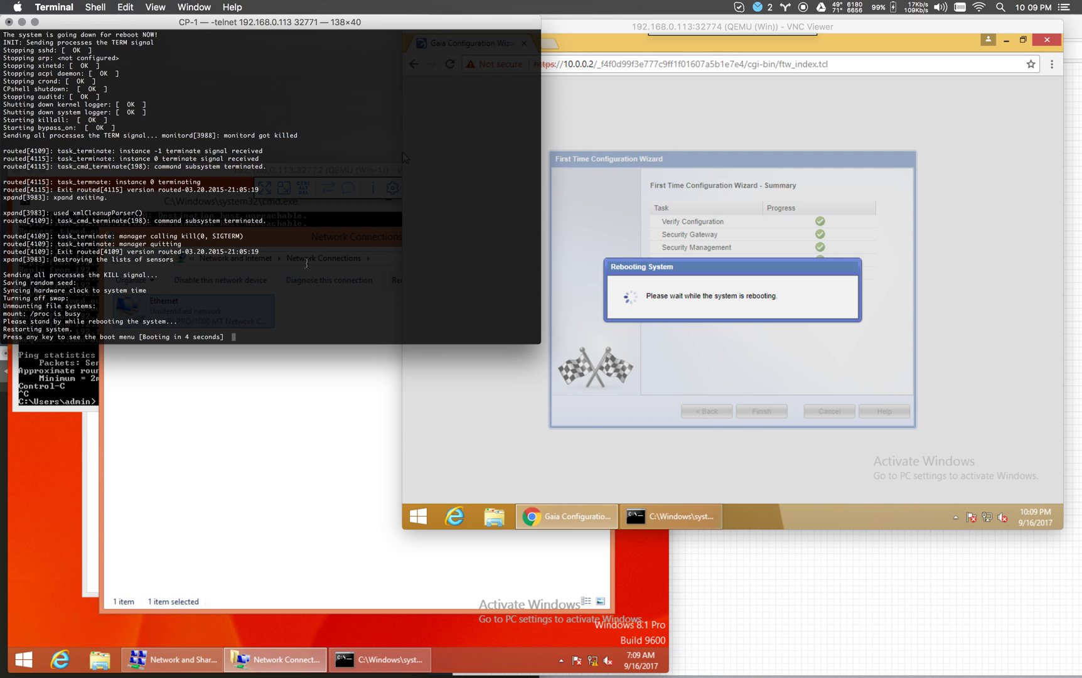
Boot the gateway in normal mode from the Gaia boot menu, then minimize the wizard browser.
key(space)
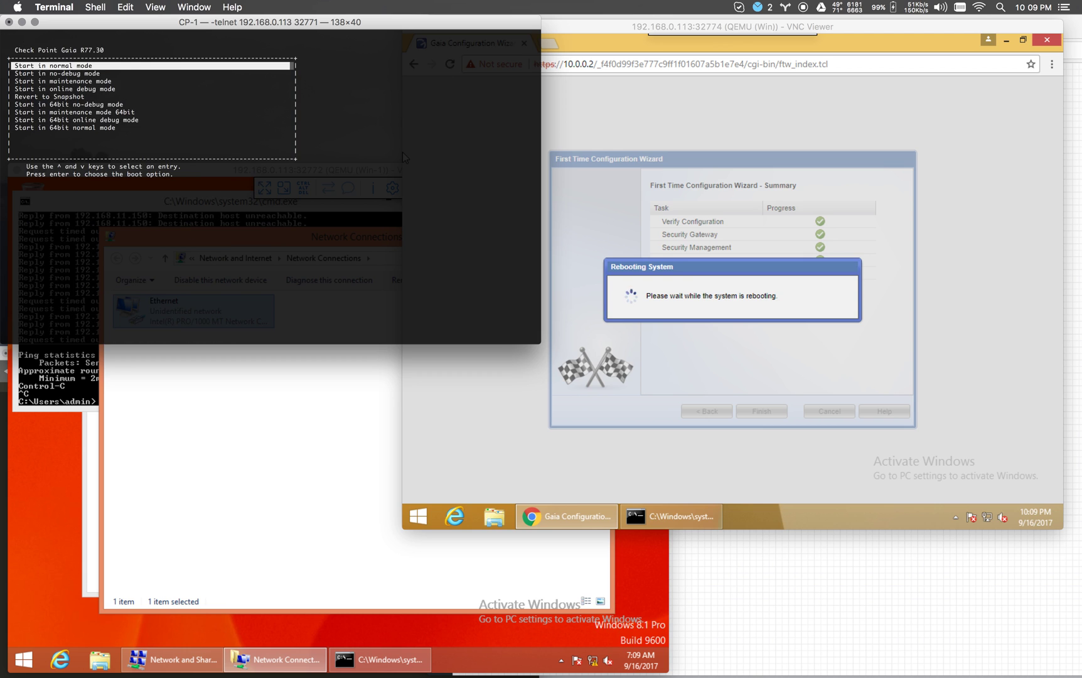
key(Return)
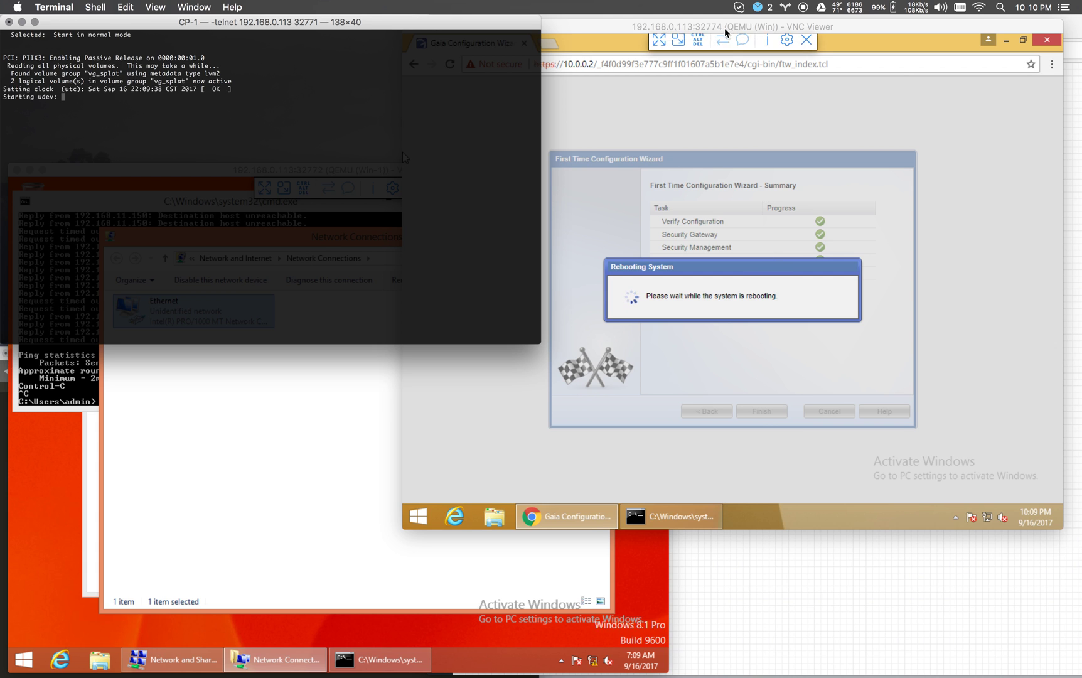
click(726, 40)
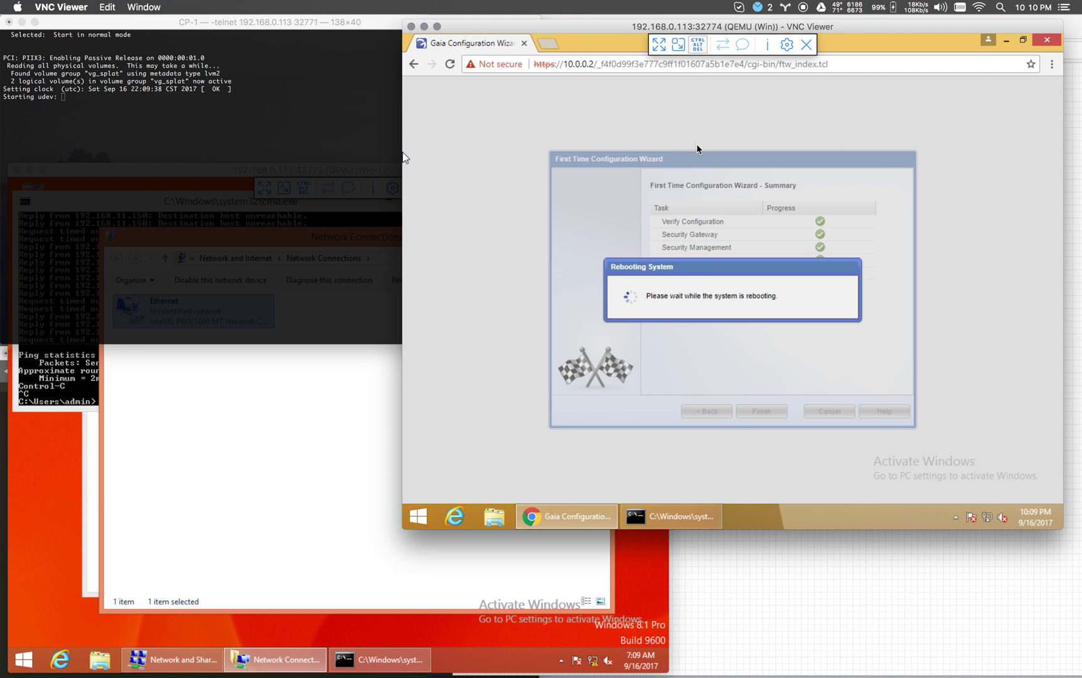
click(597, 511)
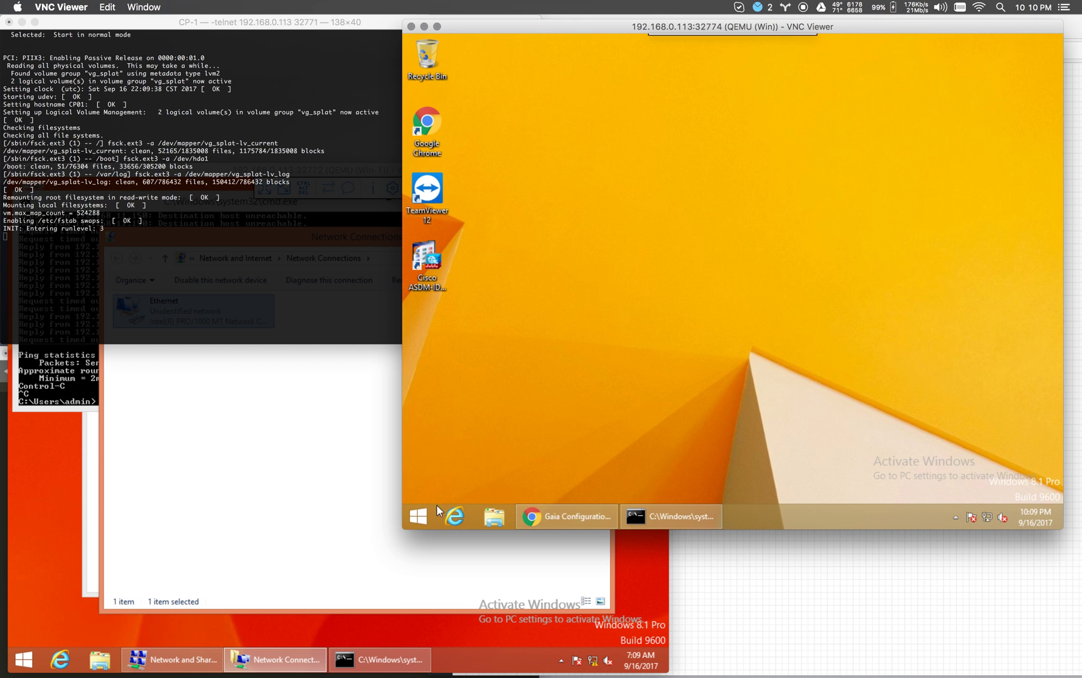
Launch SmartDashboard R77.30, then open Downloads and select the vcredist_x64 and vcredist_x86 installers.
click(419, 516)
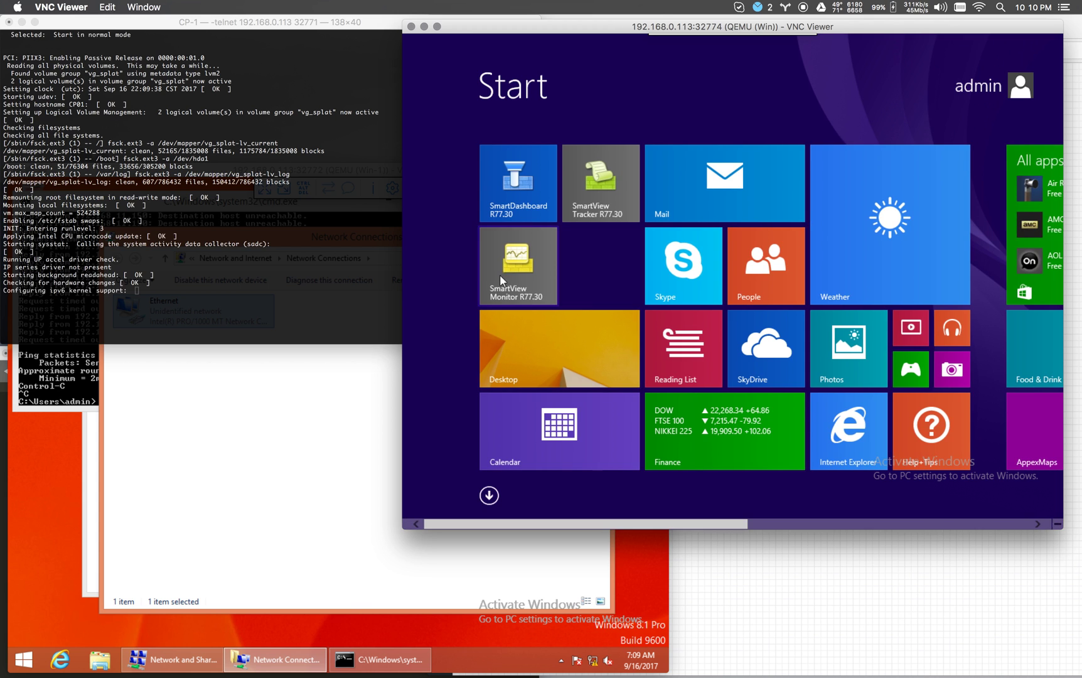
click(512, 209)
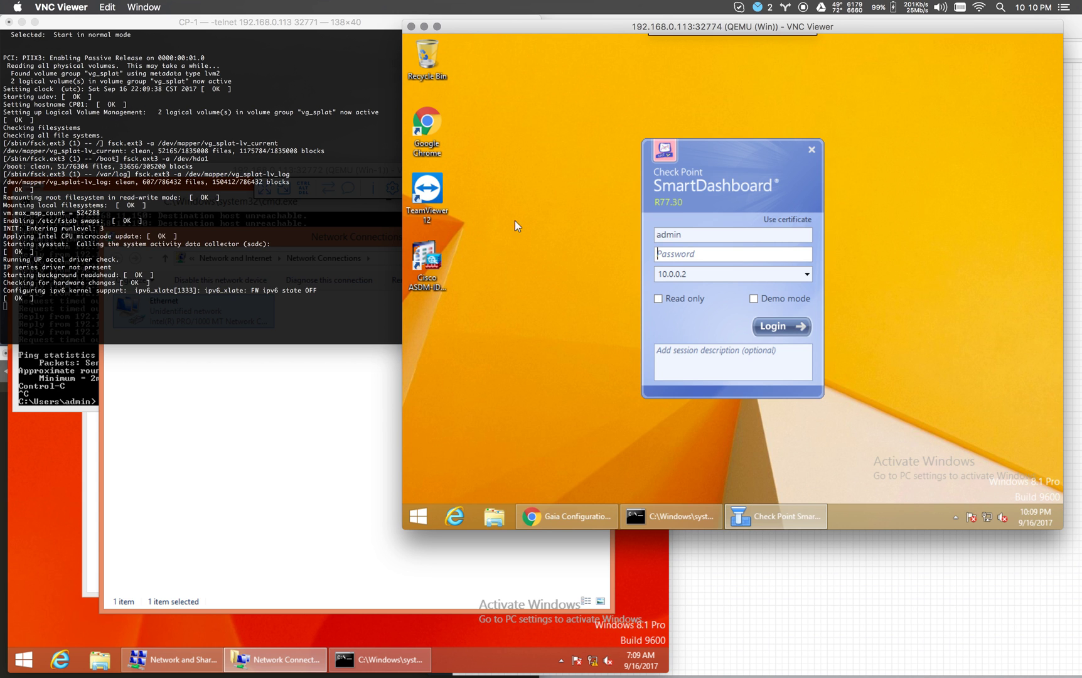
click(499, 517)
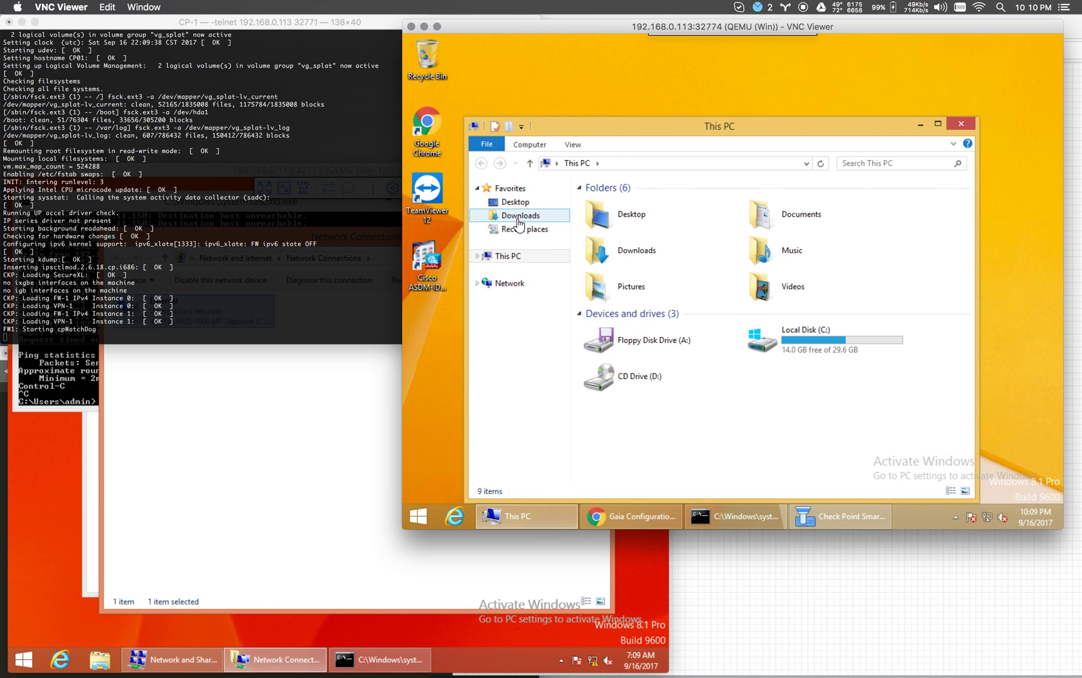
click(520, 217)
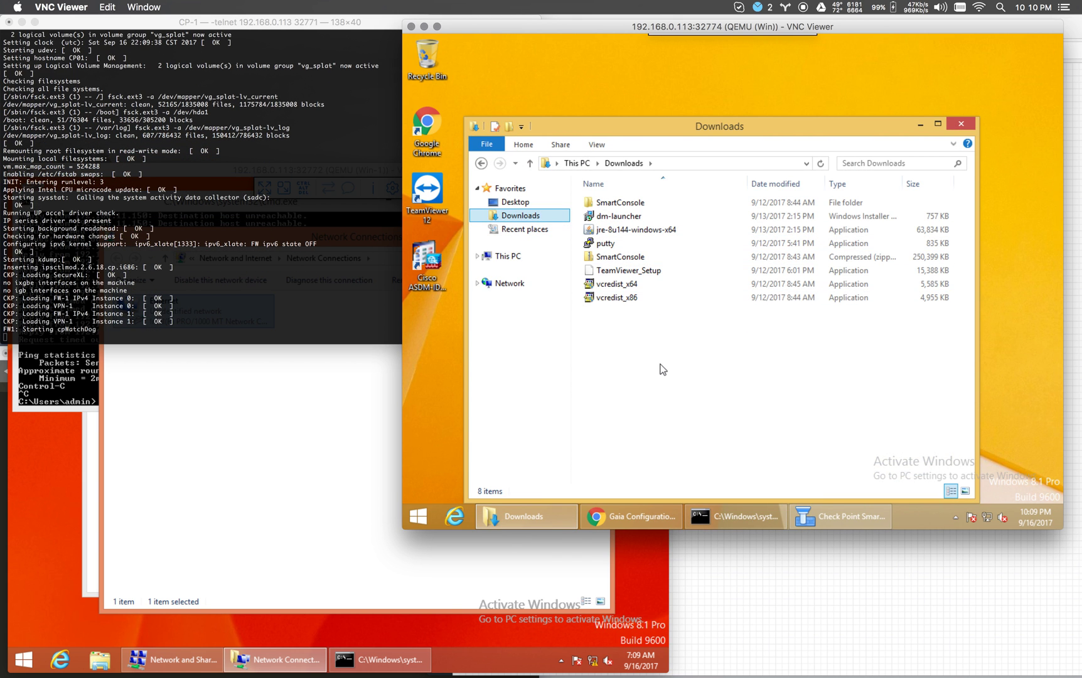
click(627, 284)
click(637, 299)
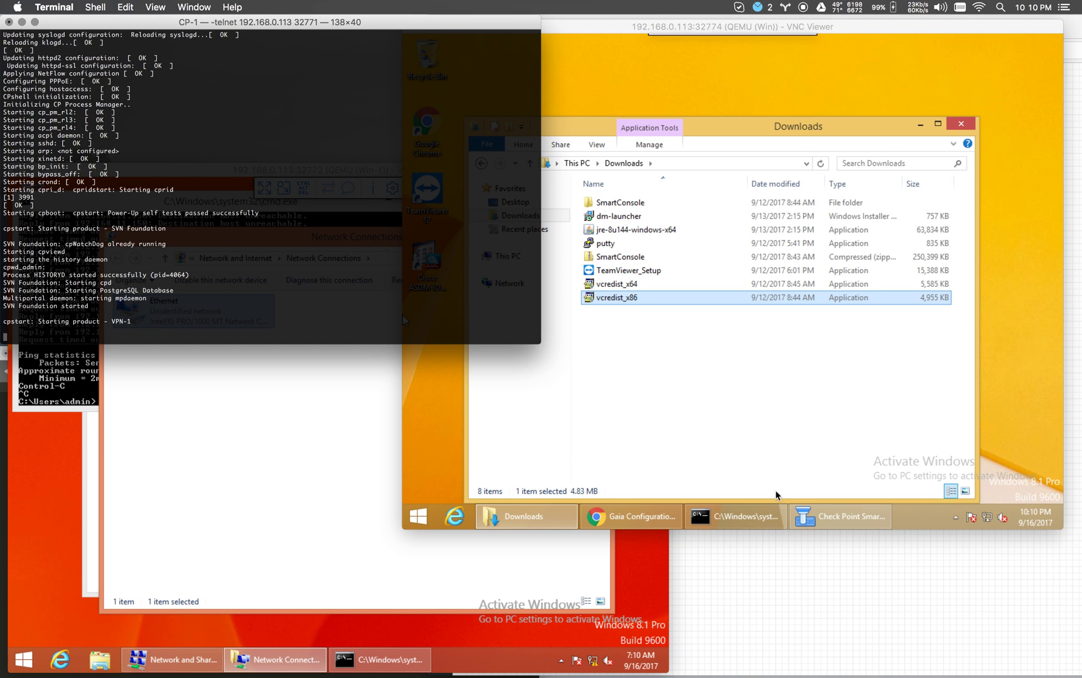
Log in to management server 10.0.0.2 with the admin password, checking the gateway's boot progress meanwhile.
click(833, 519)
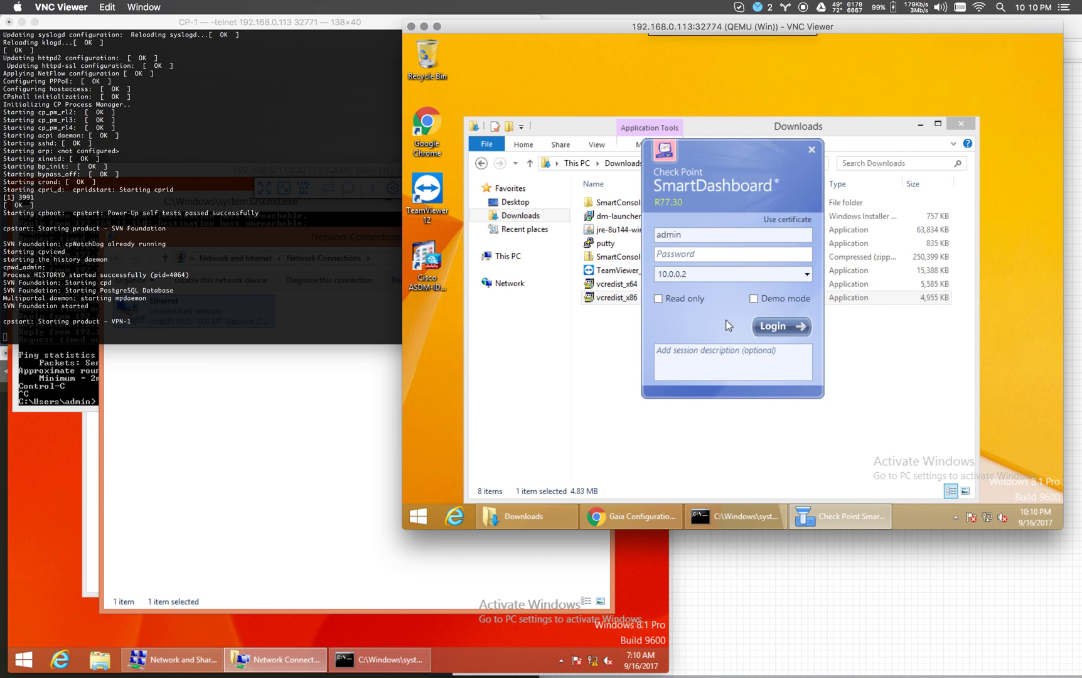
click(726, 279)
click(691, 254)
click(312, 285)
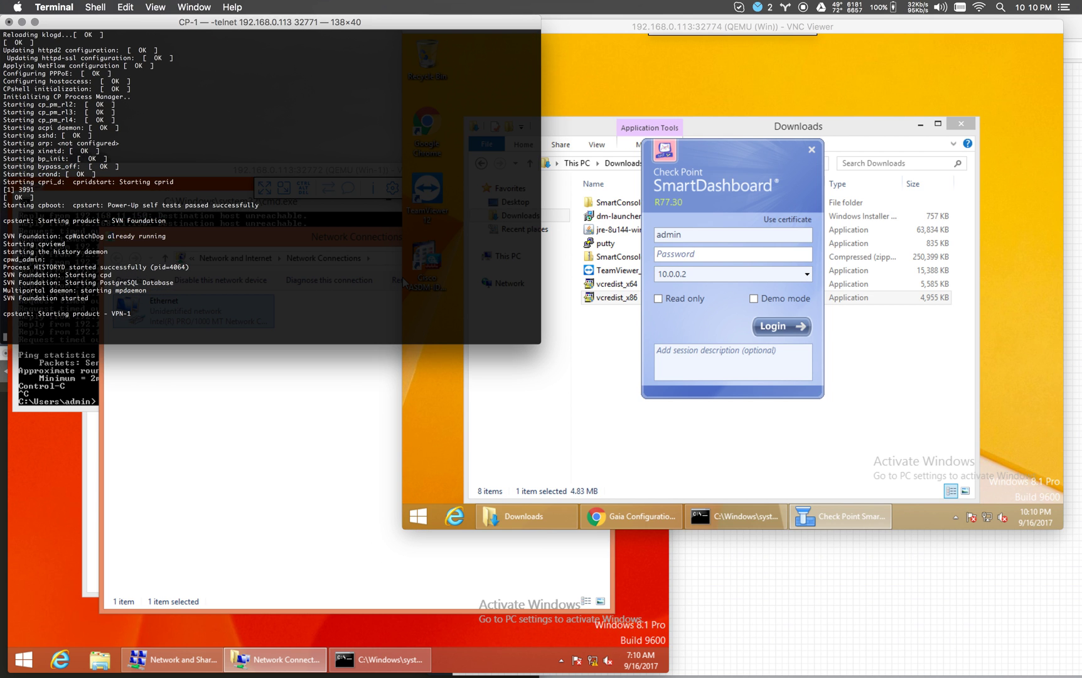
click(695, 257)
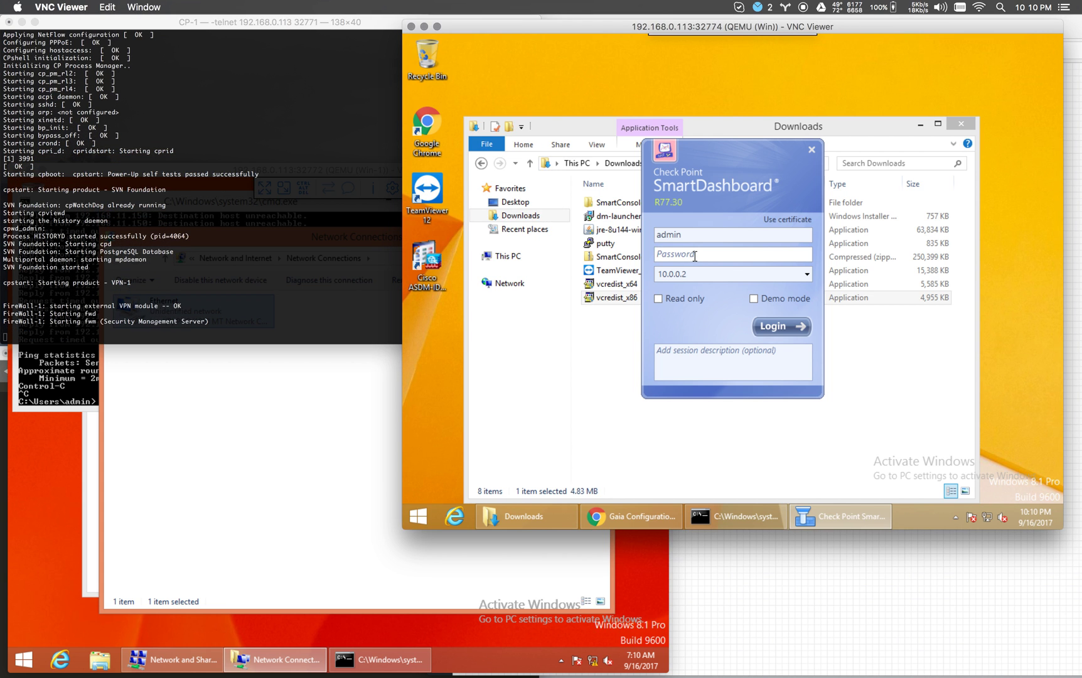
text(admin1234)
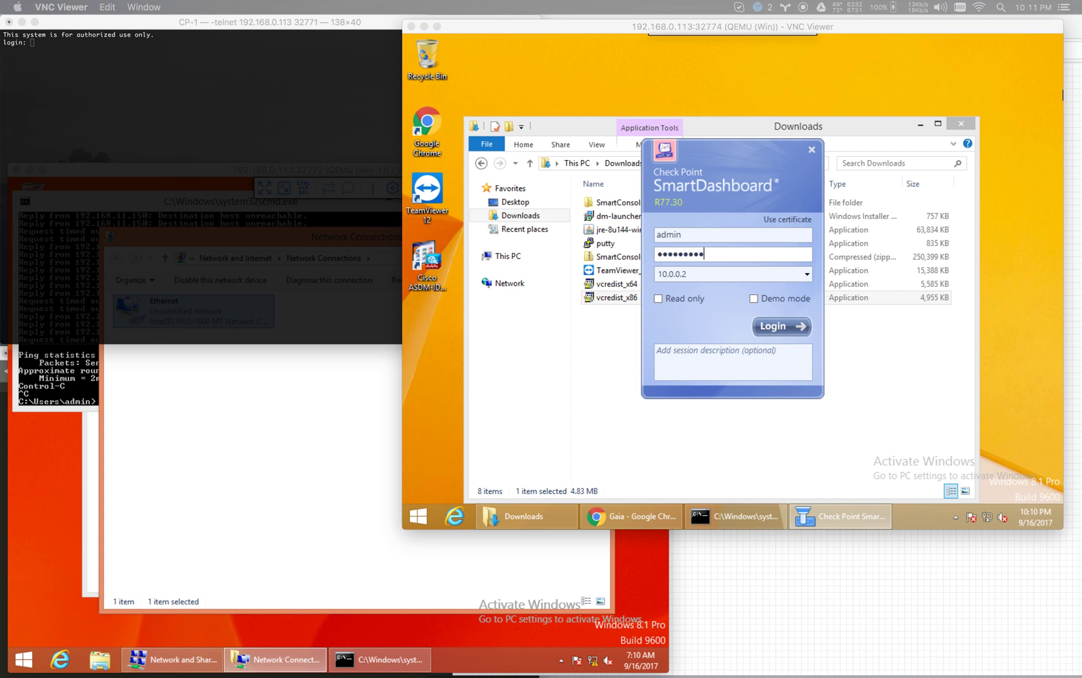
click(718, 168)
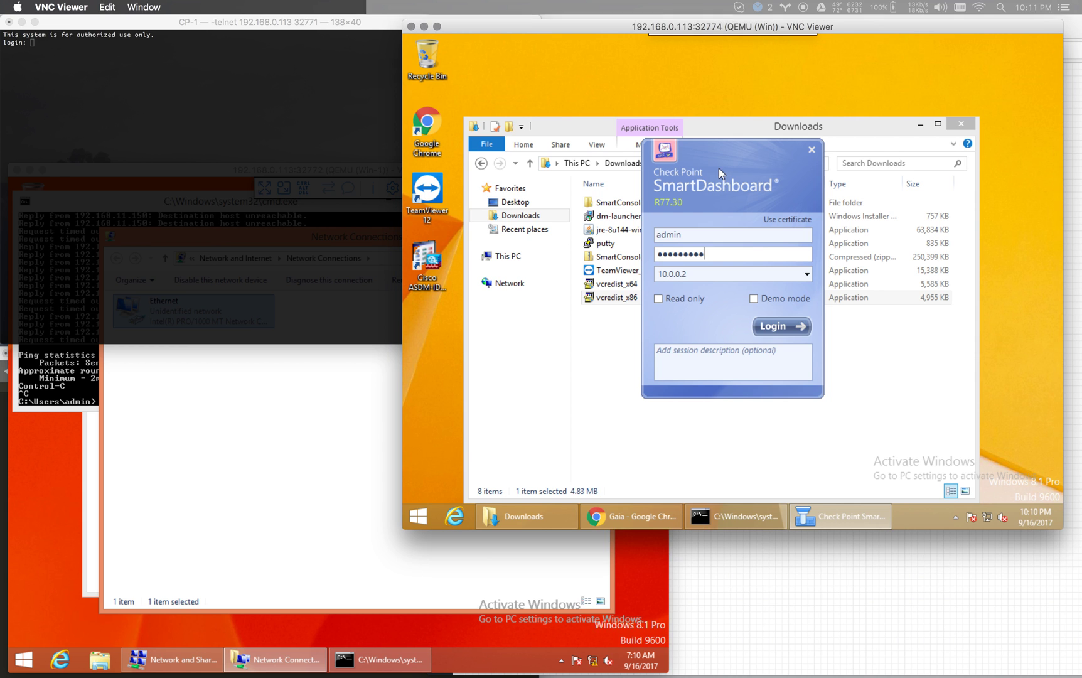
click(783, 331)
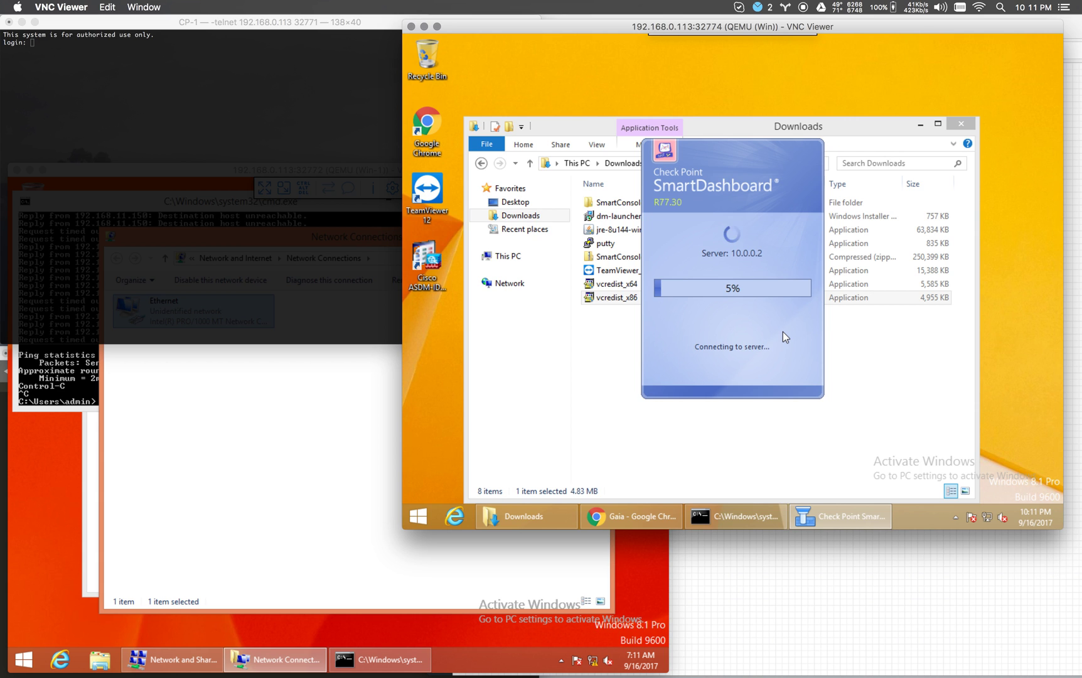
Approve server 10.0.0.2's changed fingerprint, then dismiss the 'database could not be opened' error.
click(323, 172)
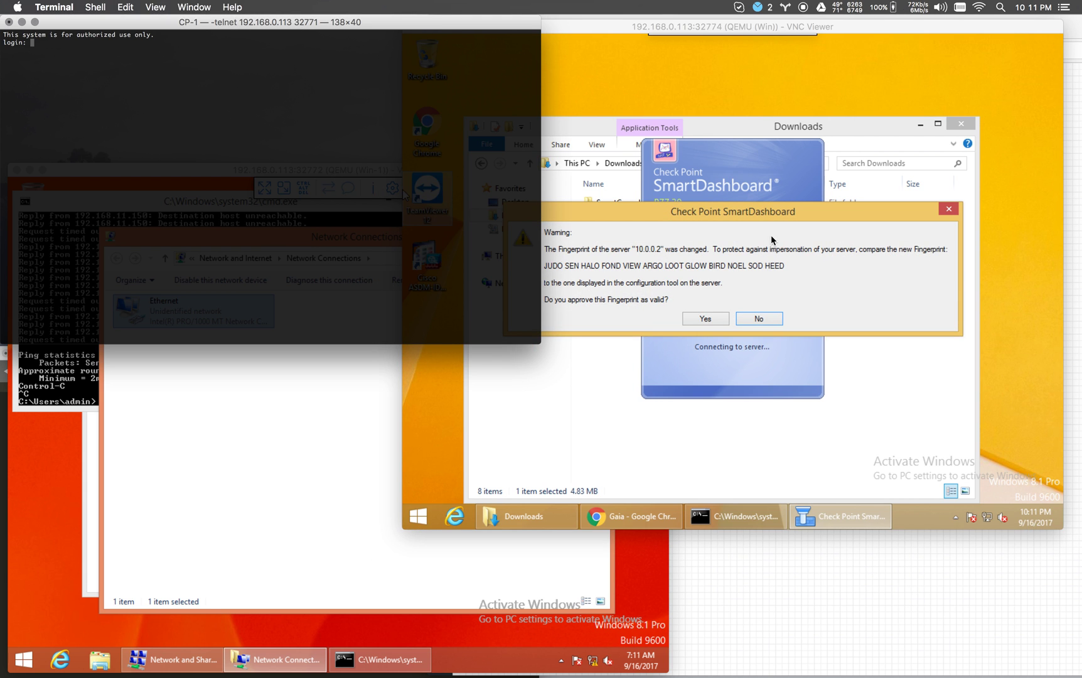
click(771, 235)
click(712, 318)
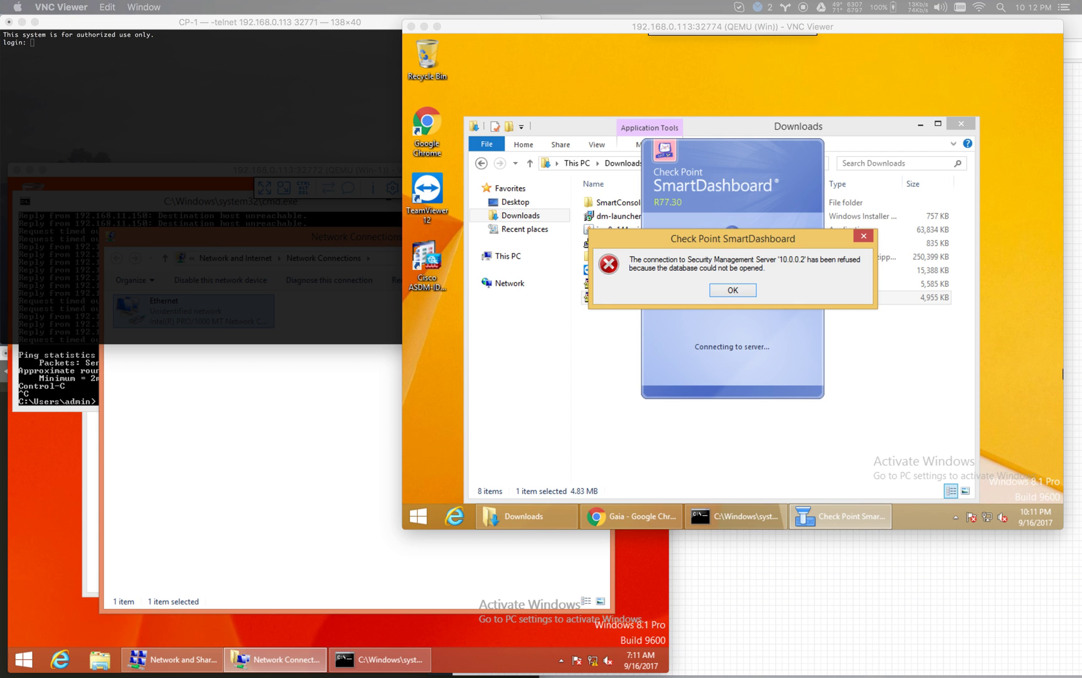
click(732, 291)
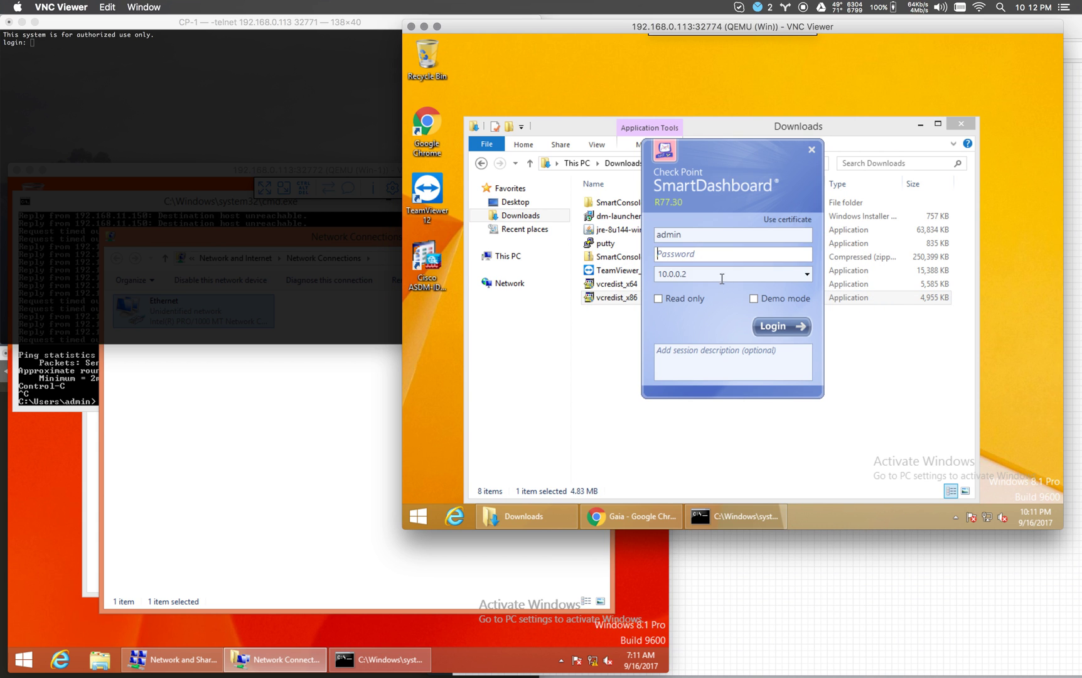
Retry the SmartDashboard login with a different password and dismiss the refusal error.
text(vpn123123)
key(Return)
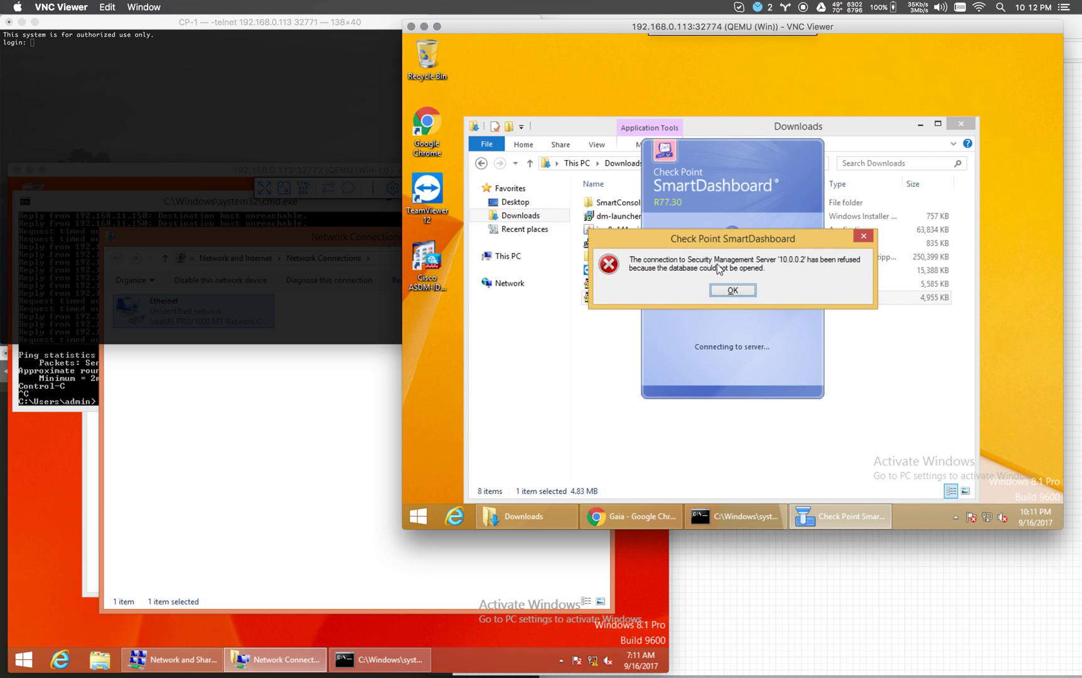
click(733, 290)
Log into the CP01 console as admin.
click(205, 151)
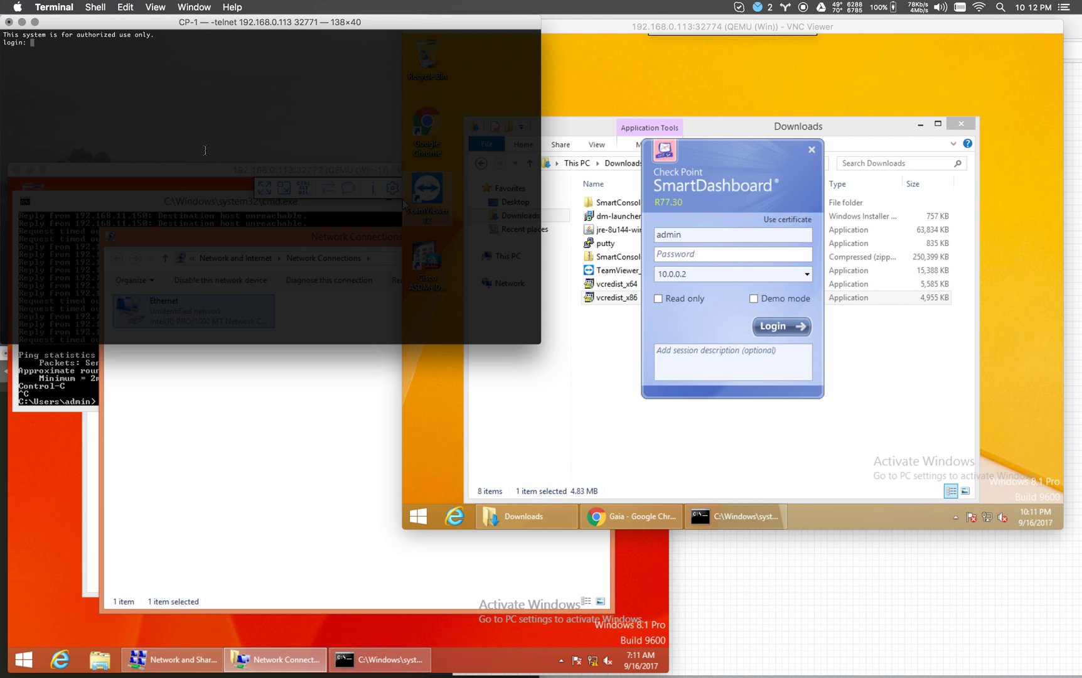
text(admin)
key(Return)
key(Return)
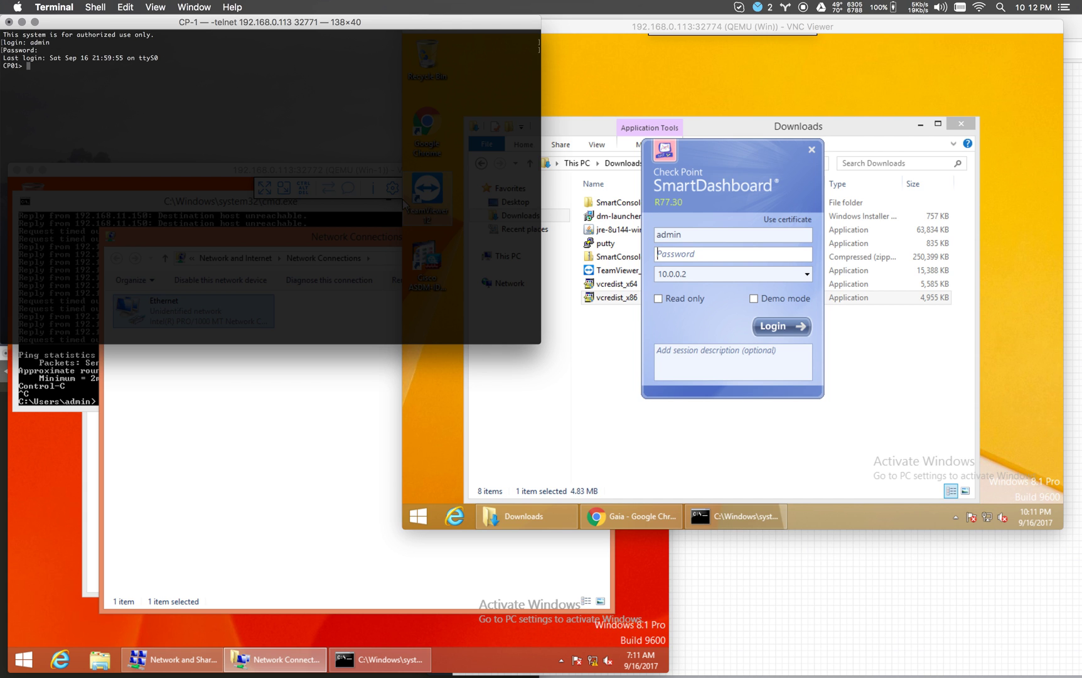
key(Return)
key(Return)
key(Return)
key(Return)
key(Return)
key(Return)
key(Return)
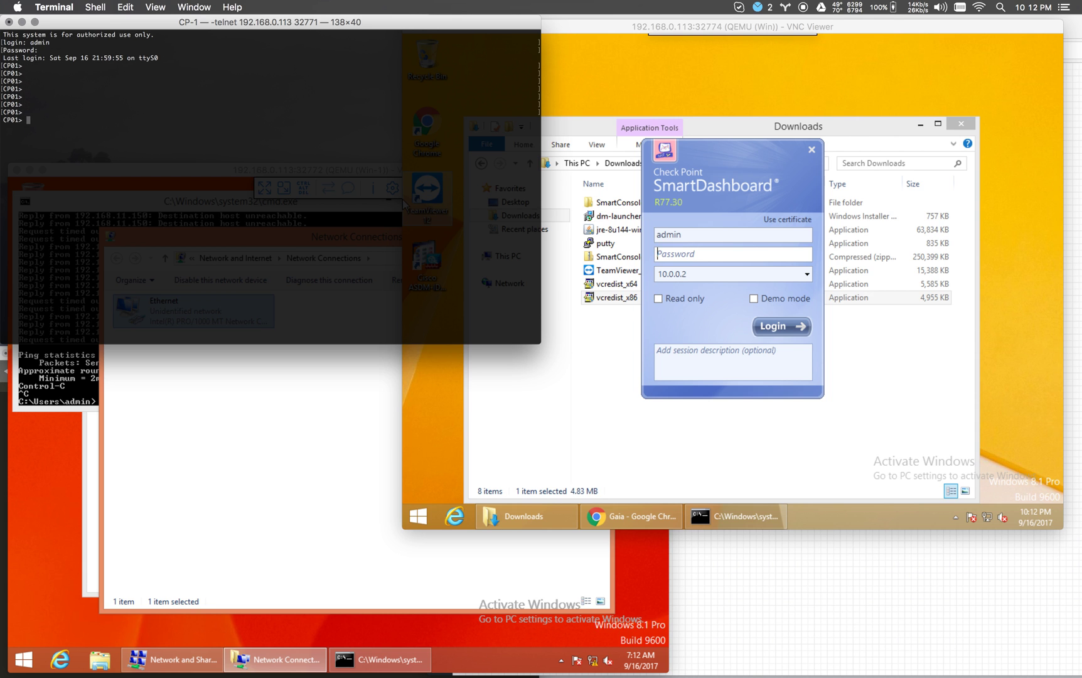
Retry the SmartDashboard login, dismiss the refusal, and re-enter the admin password.
click(710, 253)
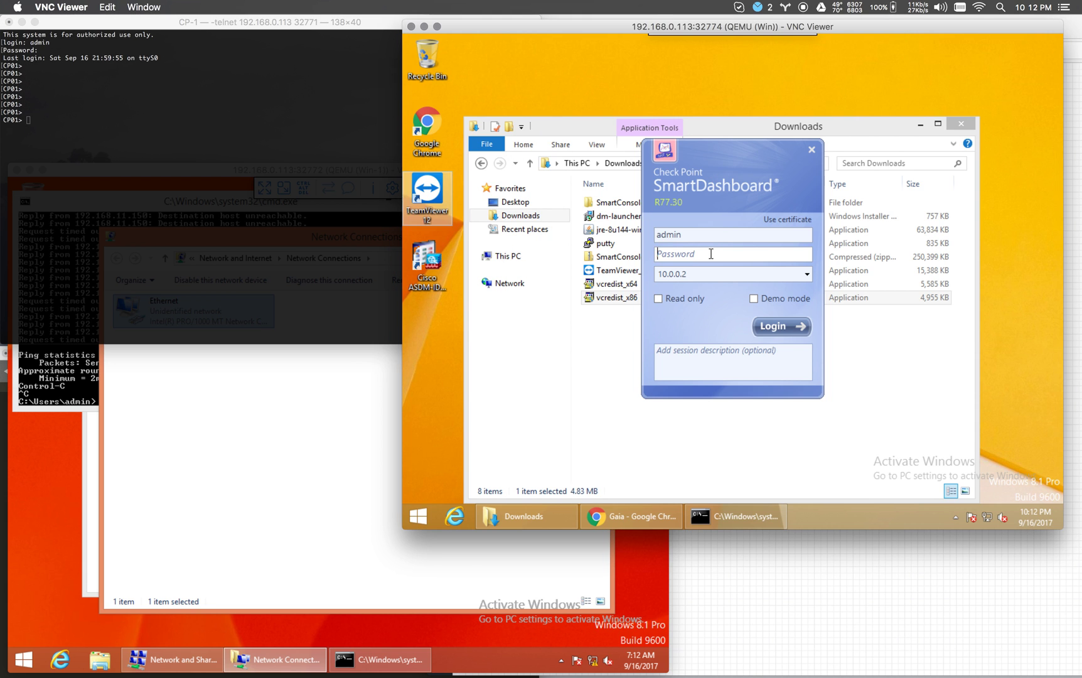
text(a********)
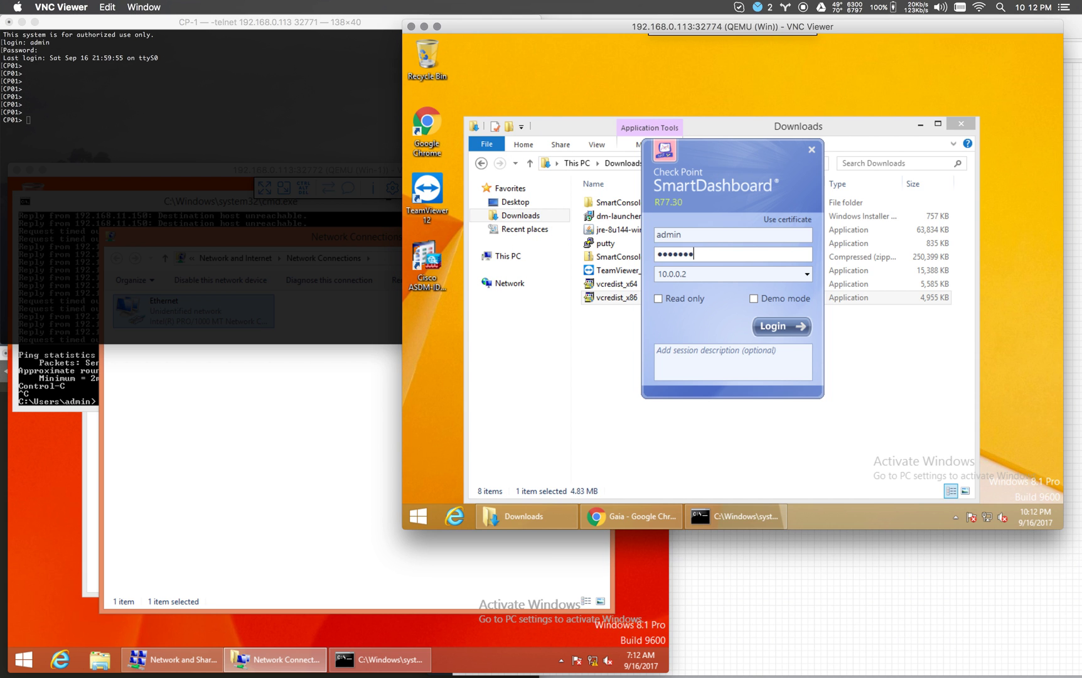
key(Return)
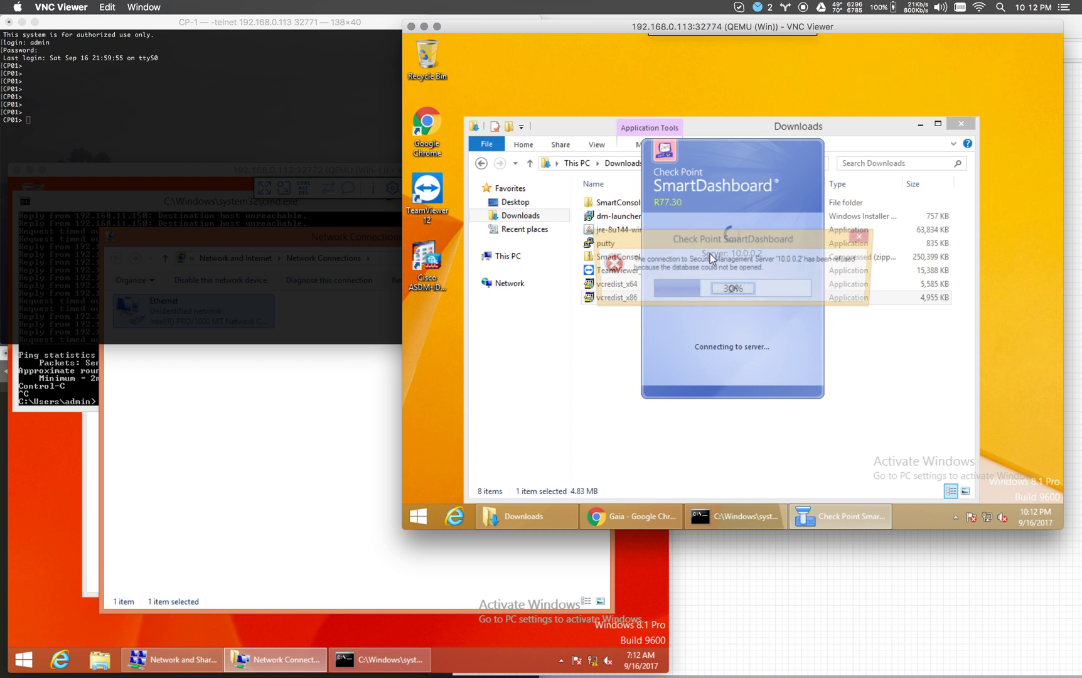
key(Return)
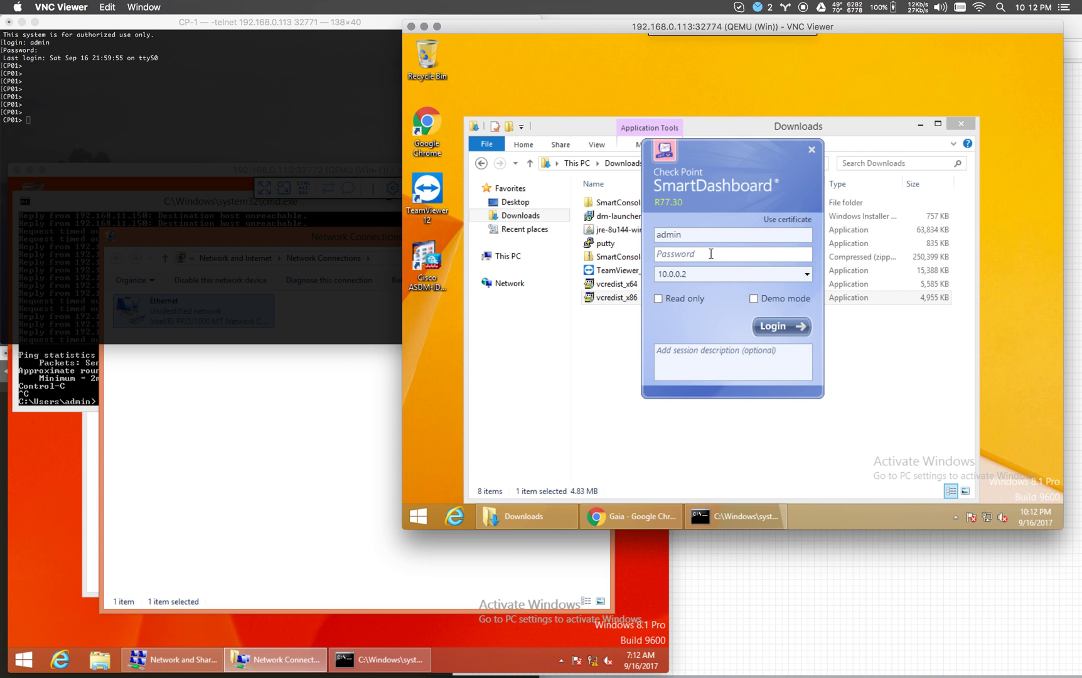
text(•••••••)
double_click(711, 253)
text(••••••••••)
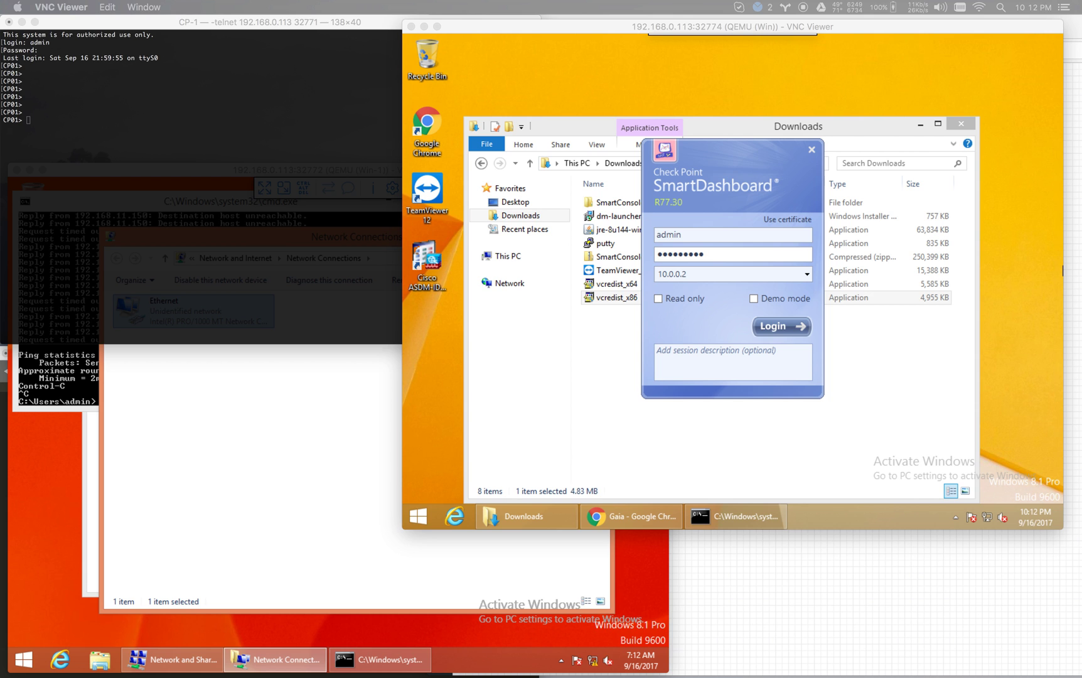
Submit the 10.0.0.2 login, dismiss the certificate clock error, and resubmit with the password retyped.
click(766, 328)
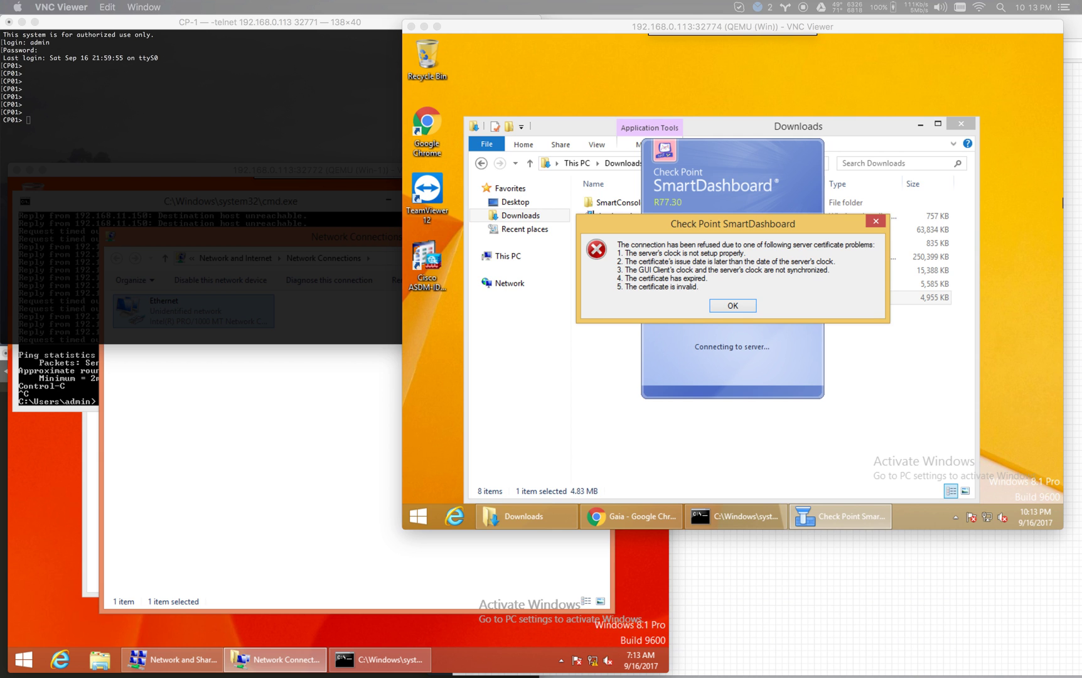
click(736, 307)
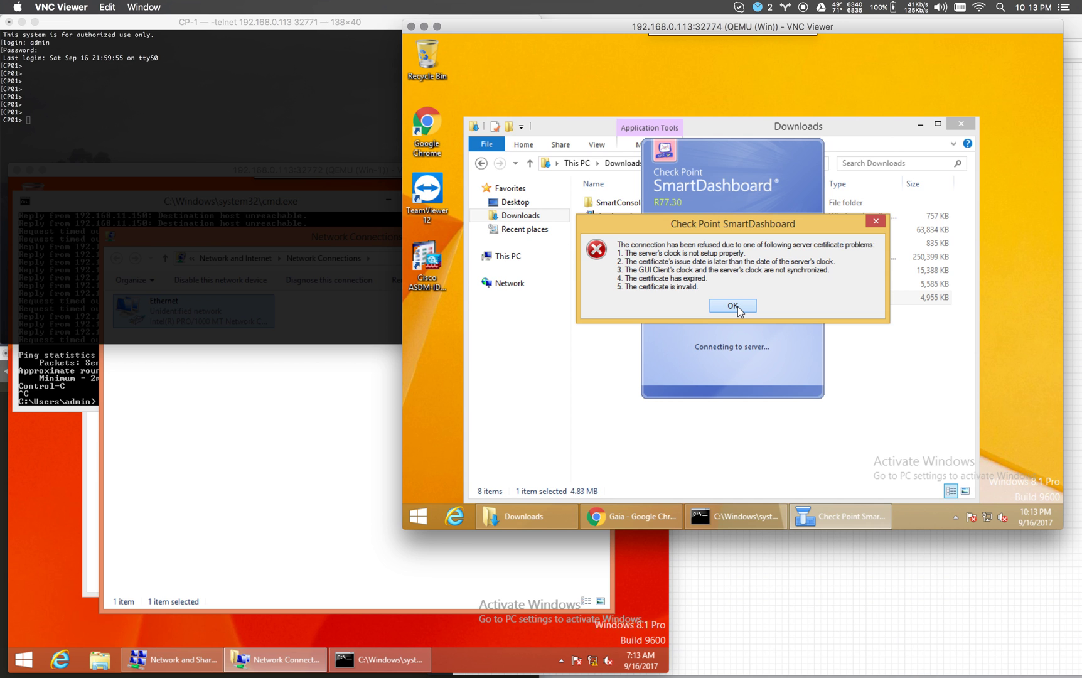
click(733, 306)
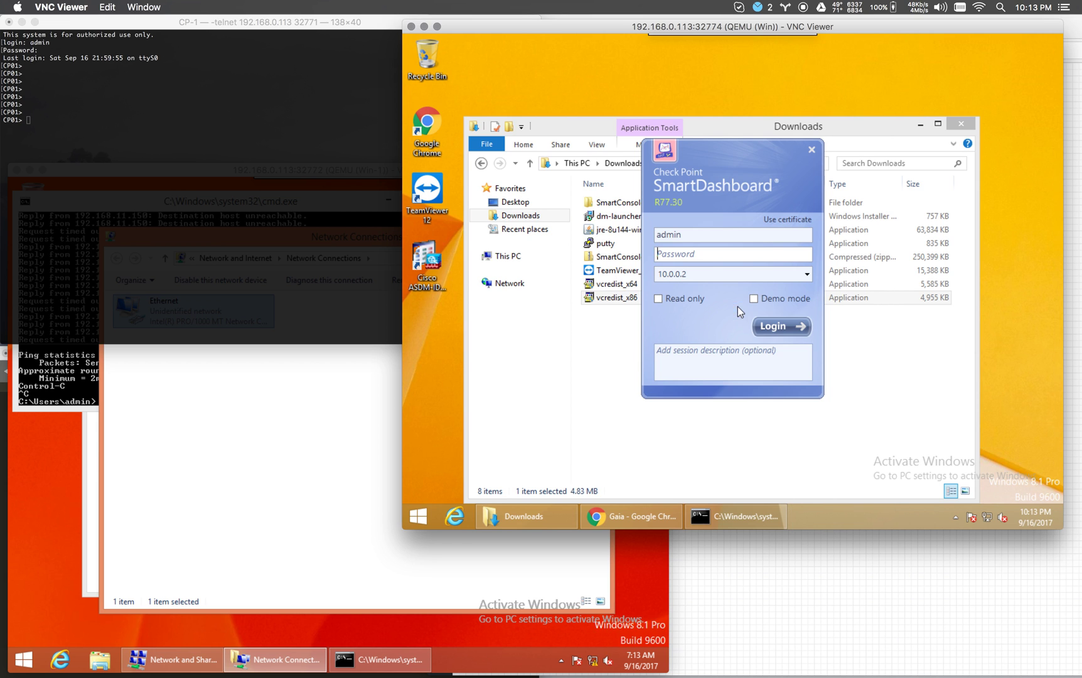
click(721, 266)
text(********)
key(Return)
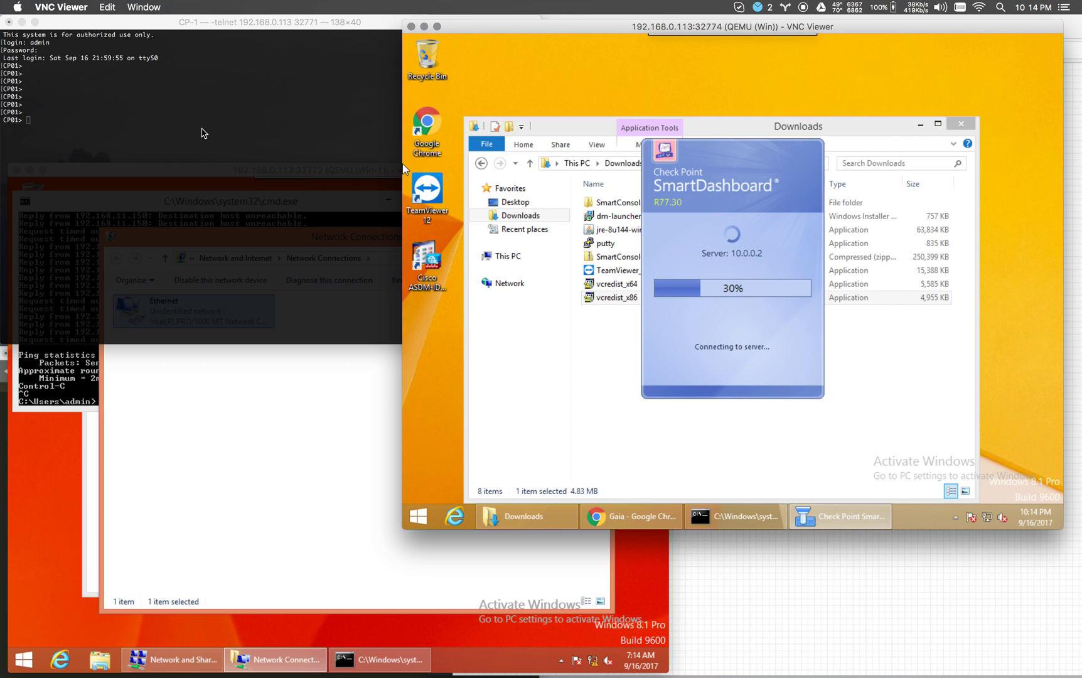
Run 'show clock' on the CP01 console to display the gateway's date and time.
click(201, 130)
text(sho)
key(Tab)
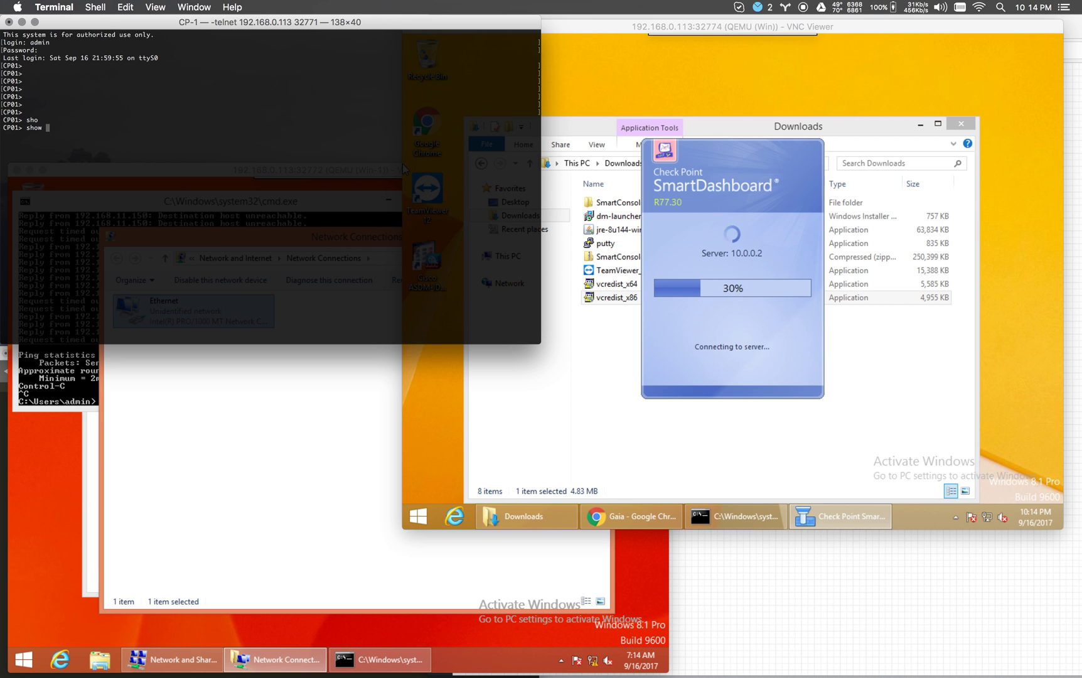
text(clo)
key(Tab)
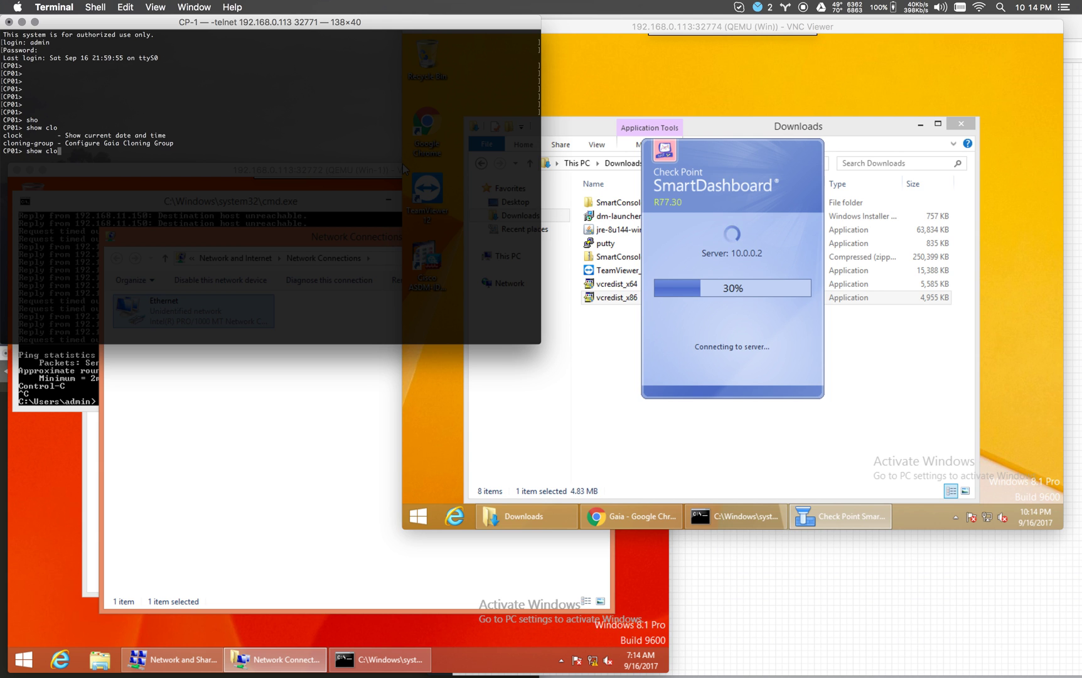
text(ck)
key(Return)
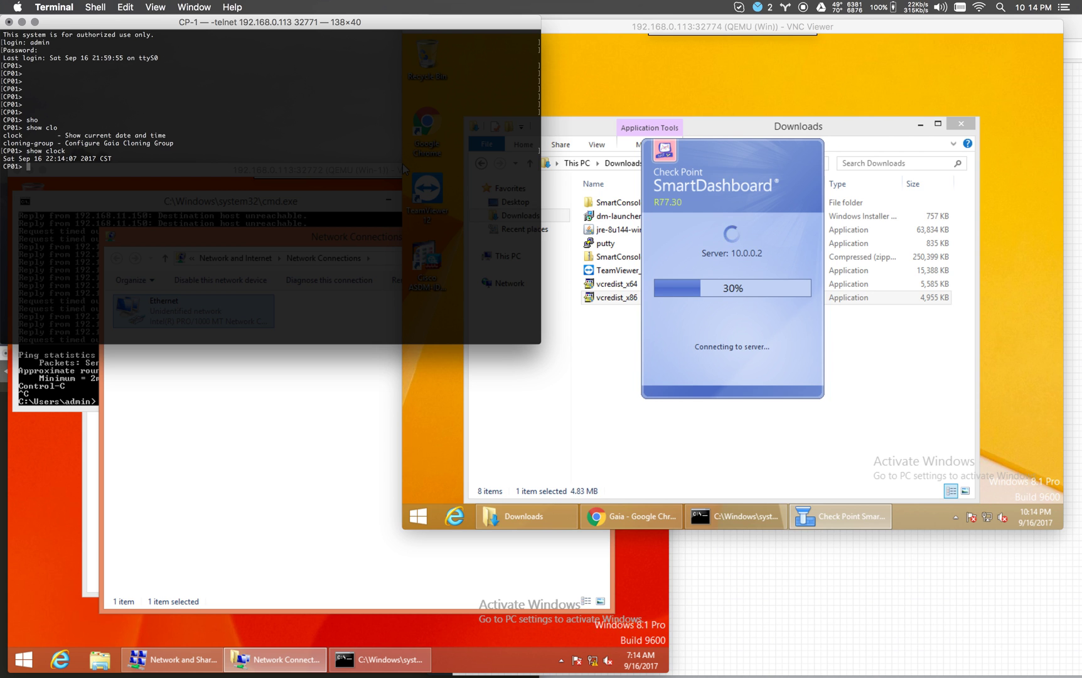
Try 'expert', then set and confirm an expert password with 'set expert-password'.
text(expert)
key(Return)
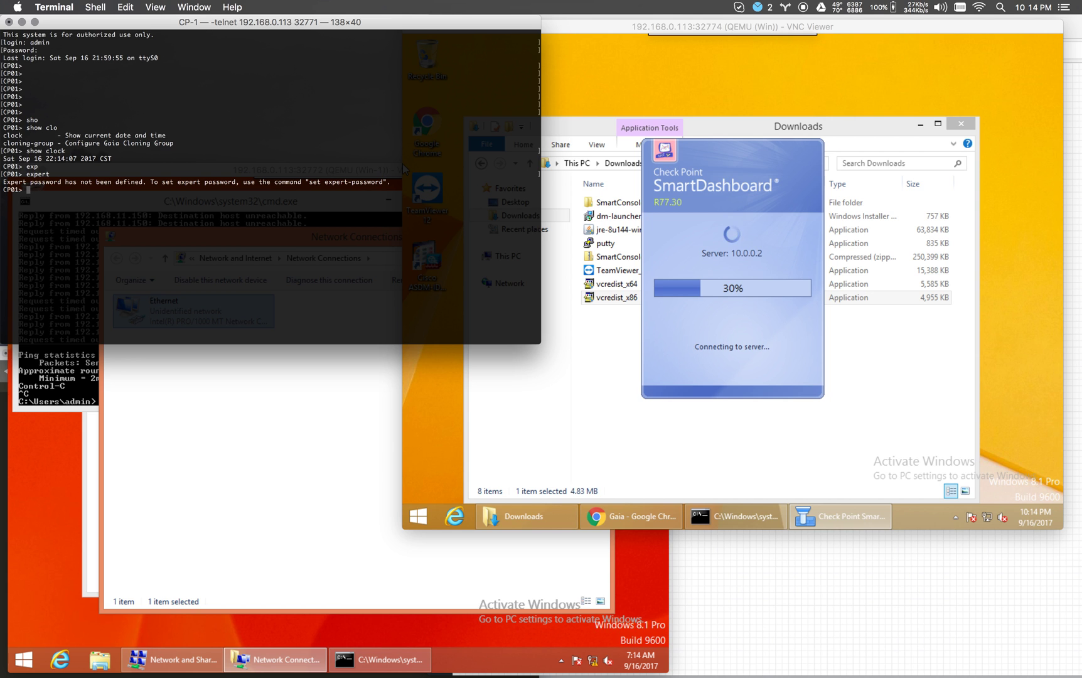
text(set ex)
key(Tab)
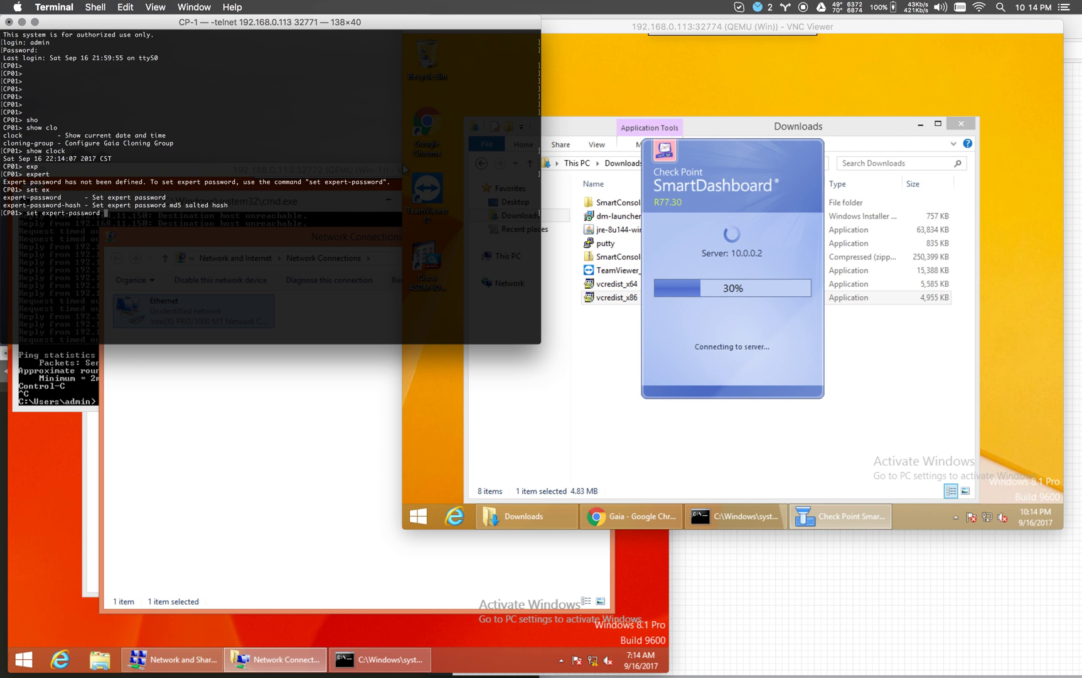
key(Return)
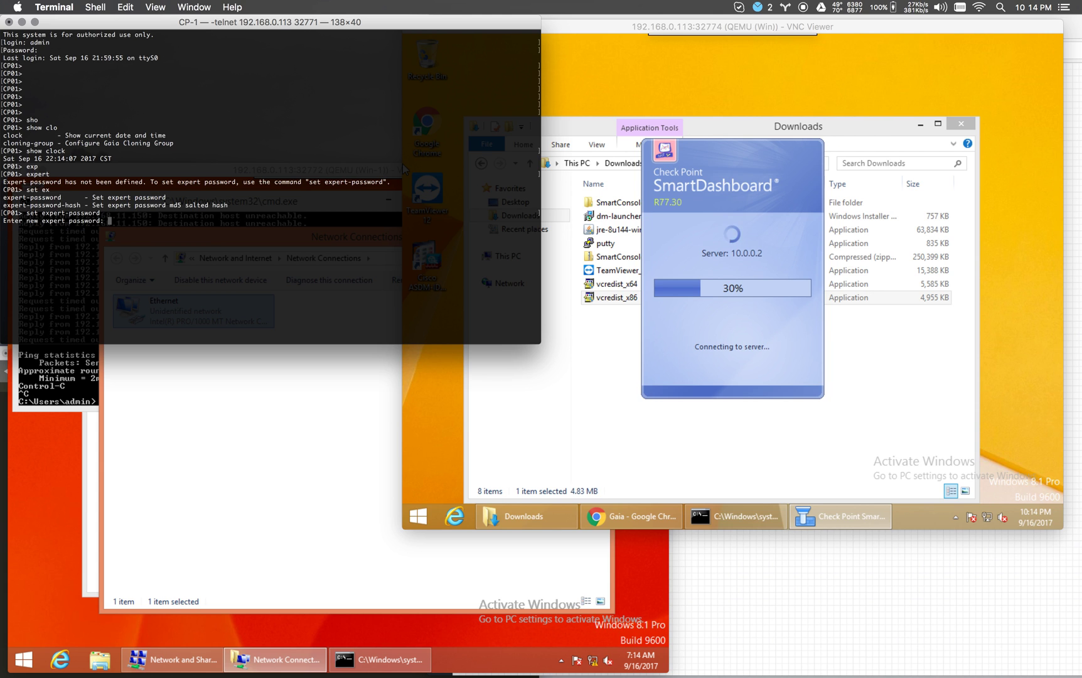
key(Return)
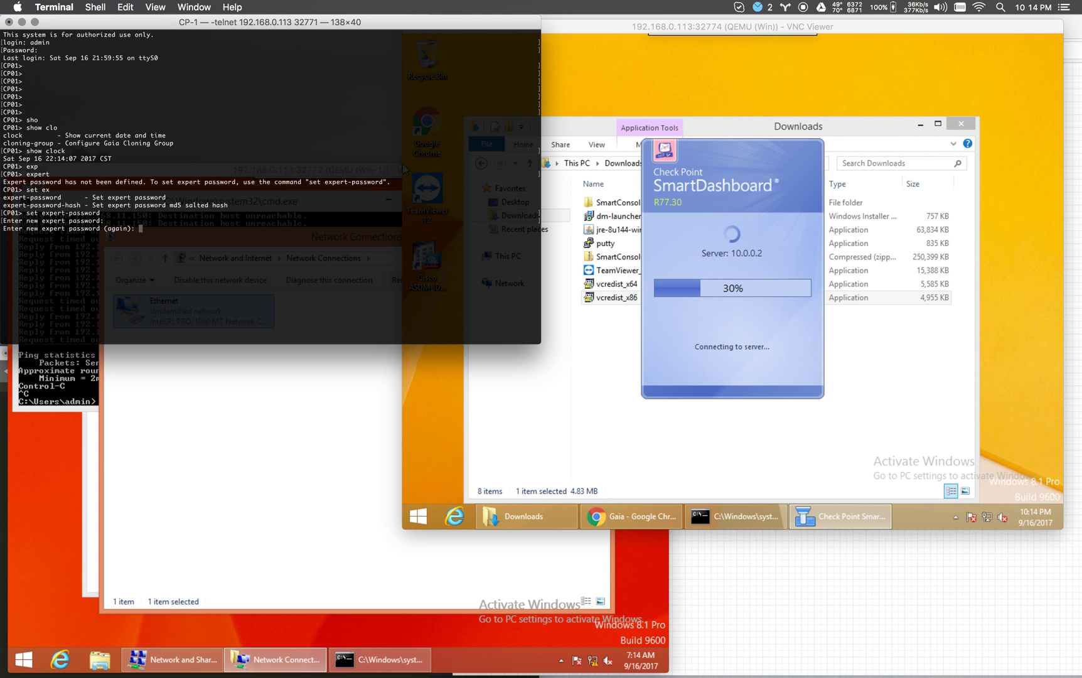
key(Return)
key(Return)
key(Return)
key(Return)
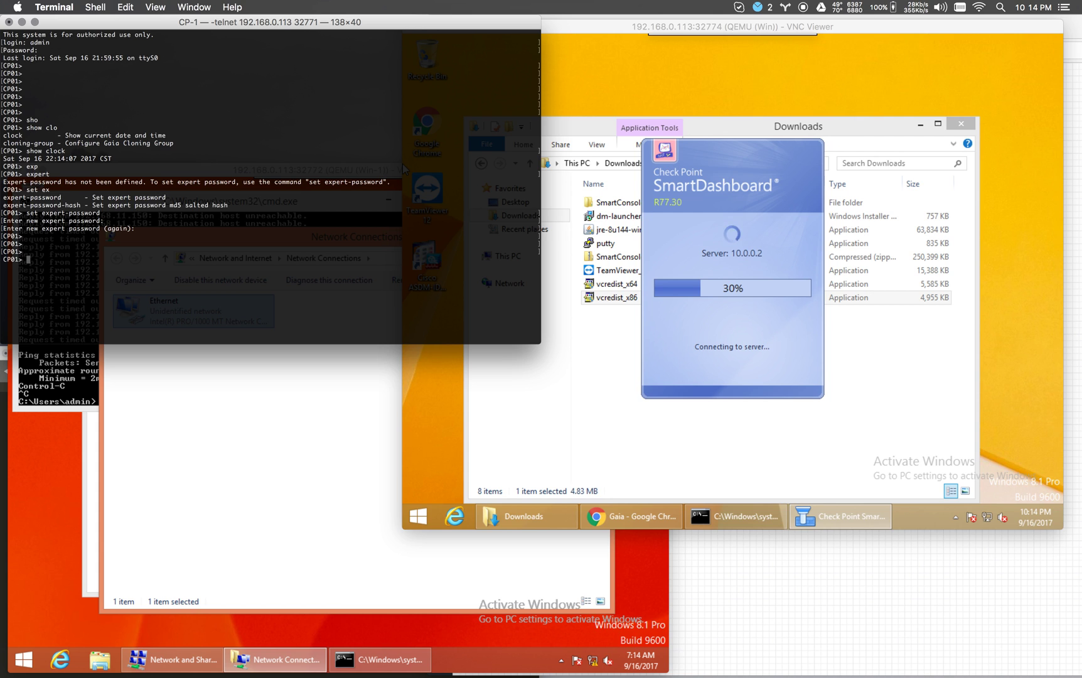
Clear a partial clock command and run 'expert' again.
text(clo)
key(Tab)
text(c)
key(Tab)
key(Tab)
key(BackSpace)
key(BackSpace)
key(BackSpace)
key(BackSpace)
text(exp)
key(Tab)
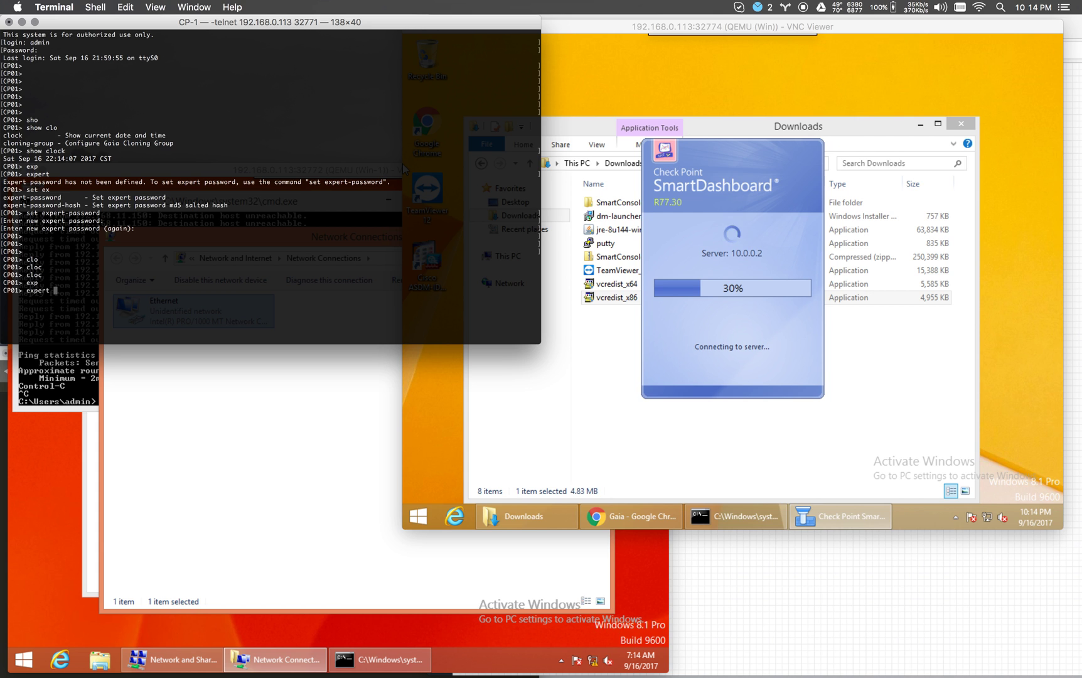
key(Return)
key(Return)
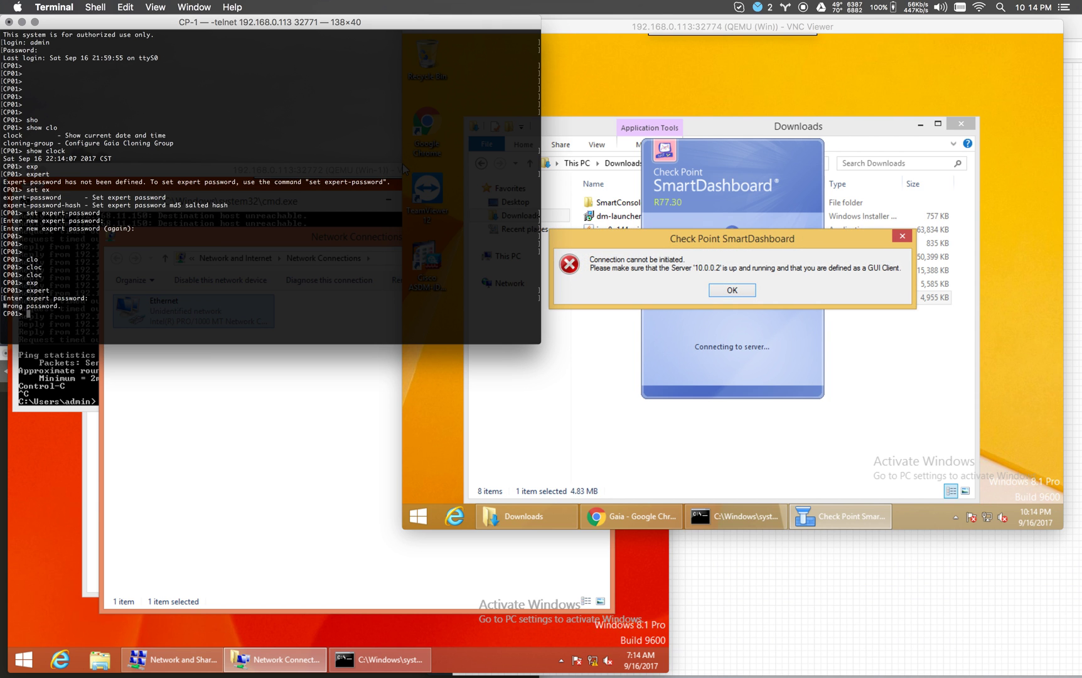
Dismiss the connection error and log in to 10.0.0.2 with the admin password, waiting for the rule base.
click(738, 196)
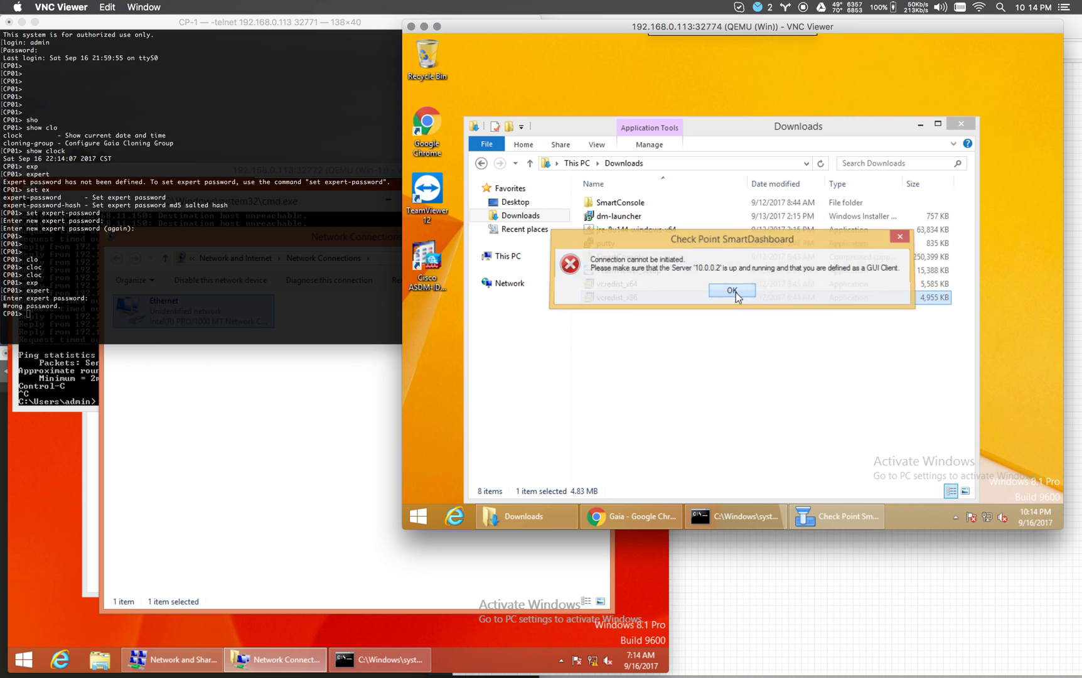
click(733, 290)
text(admin123)
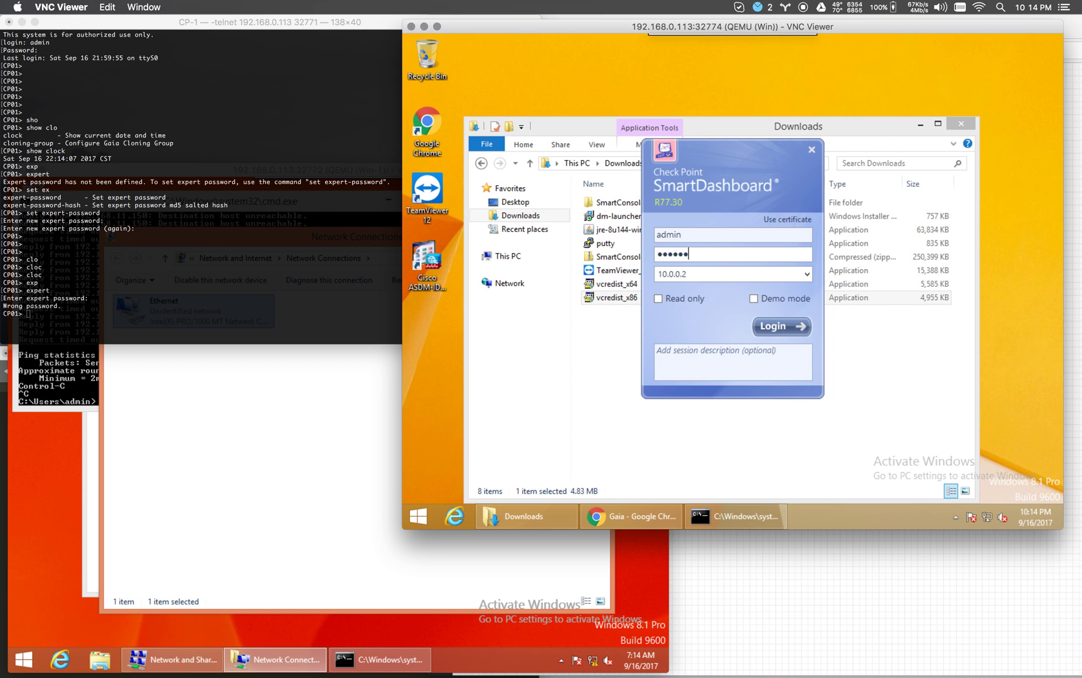
key(Return)
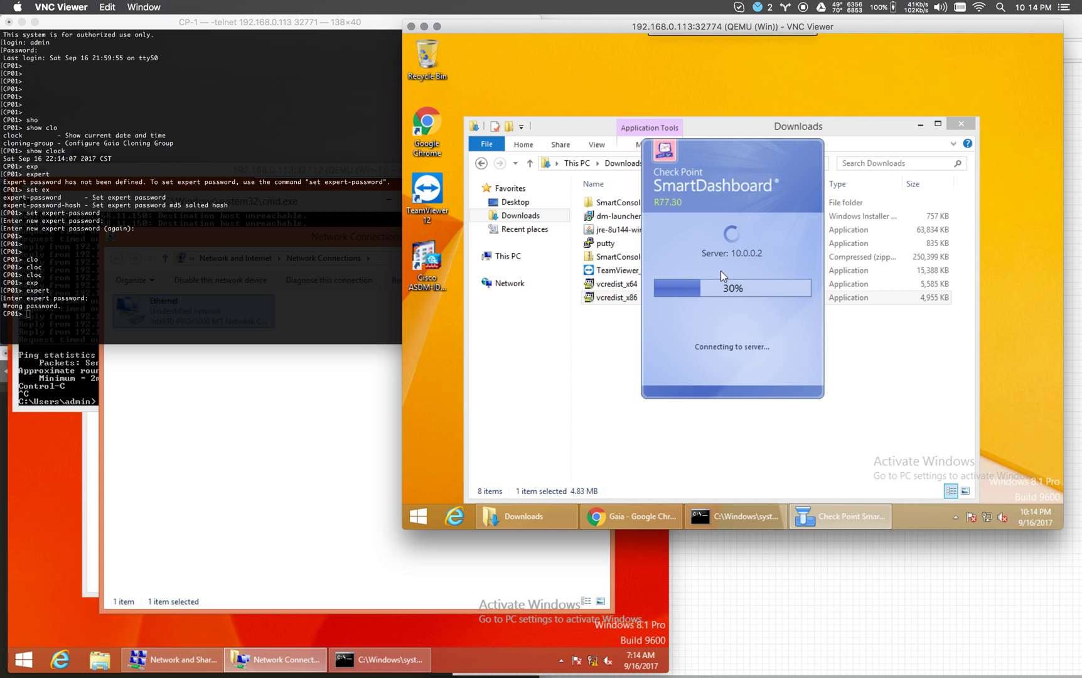
click(293, 244)
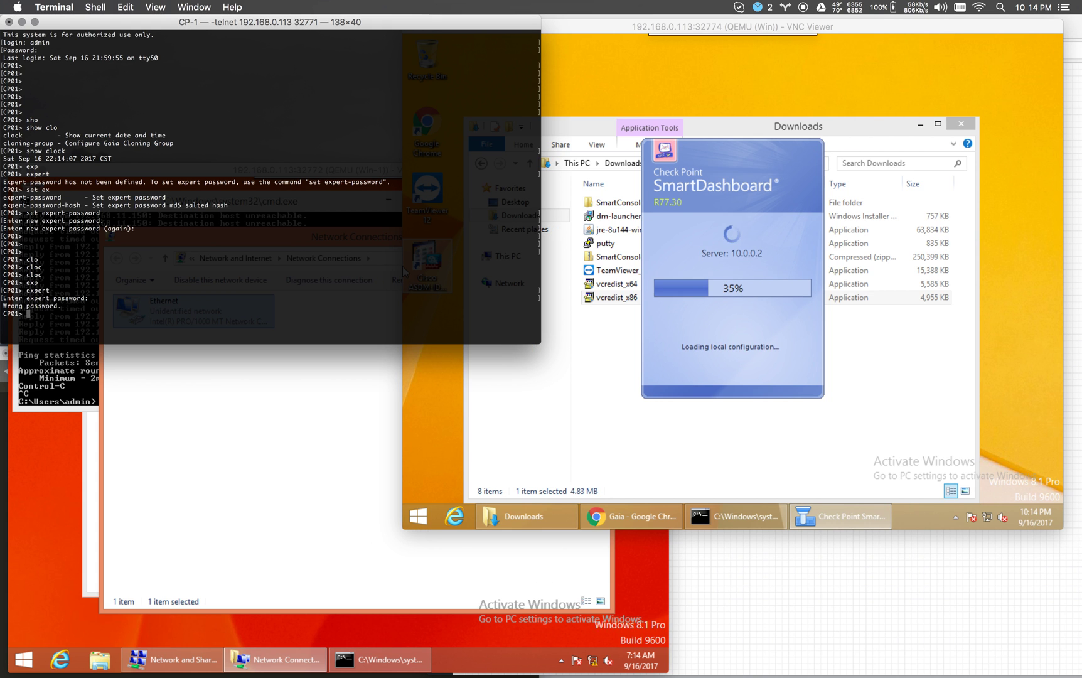
click(402, 266)
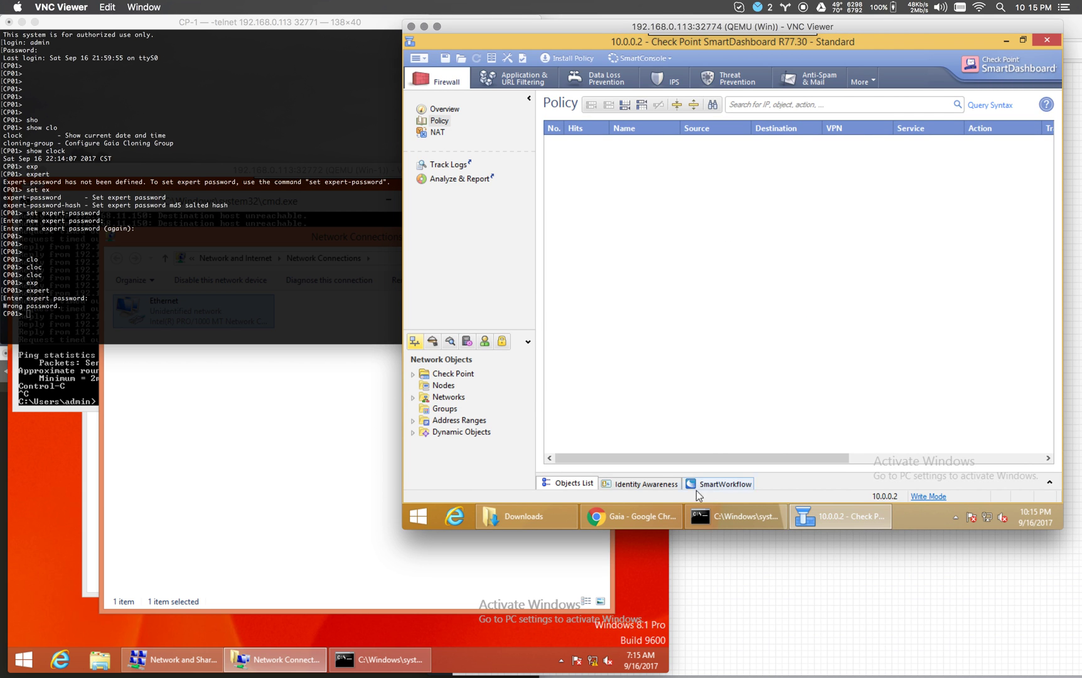
click(631, 516)
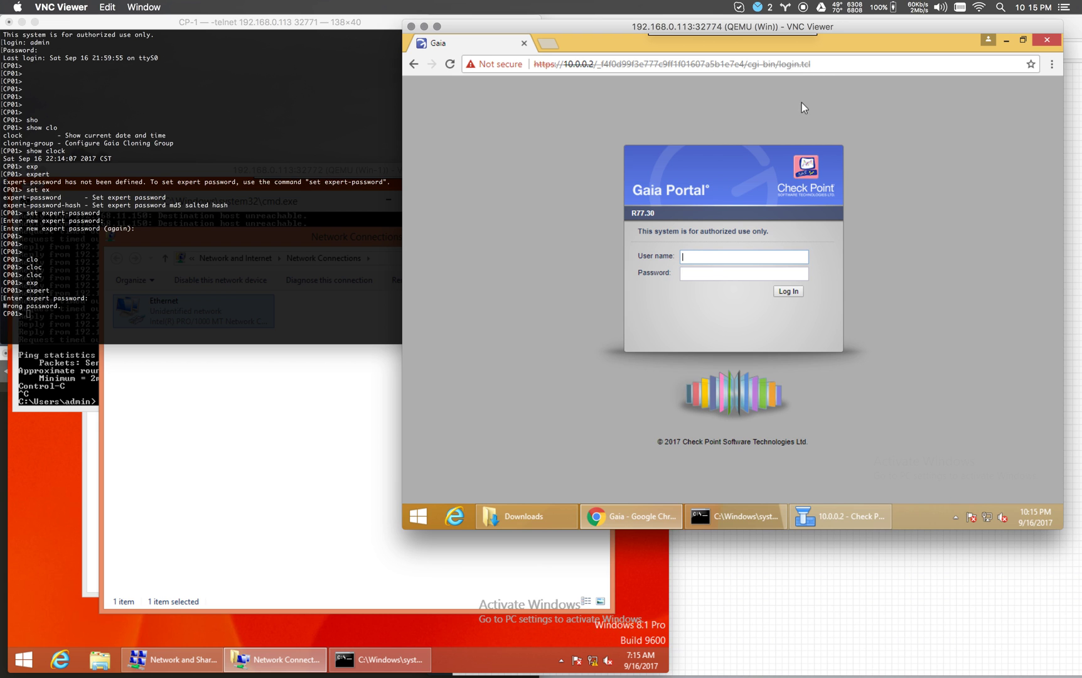
click(826, 68)
key(Return)
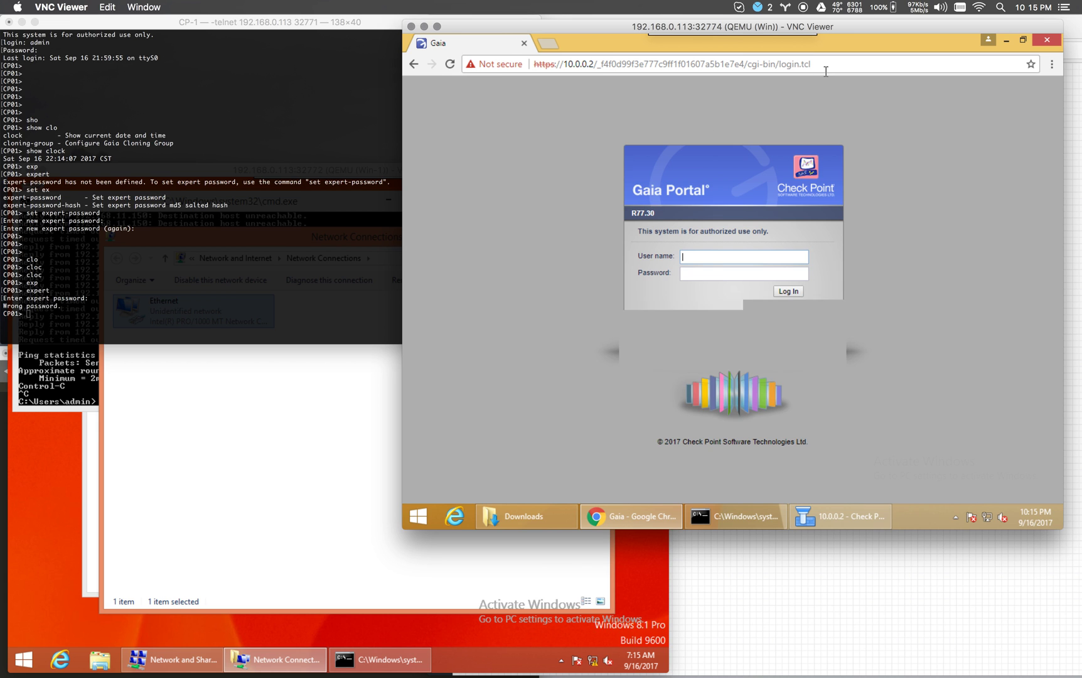
drag(827, 68, 601, 65)
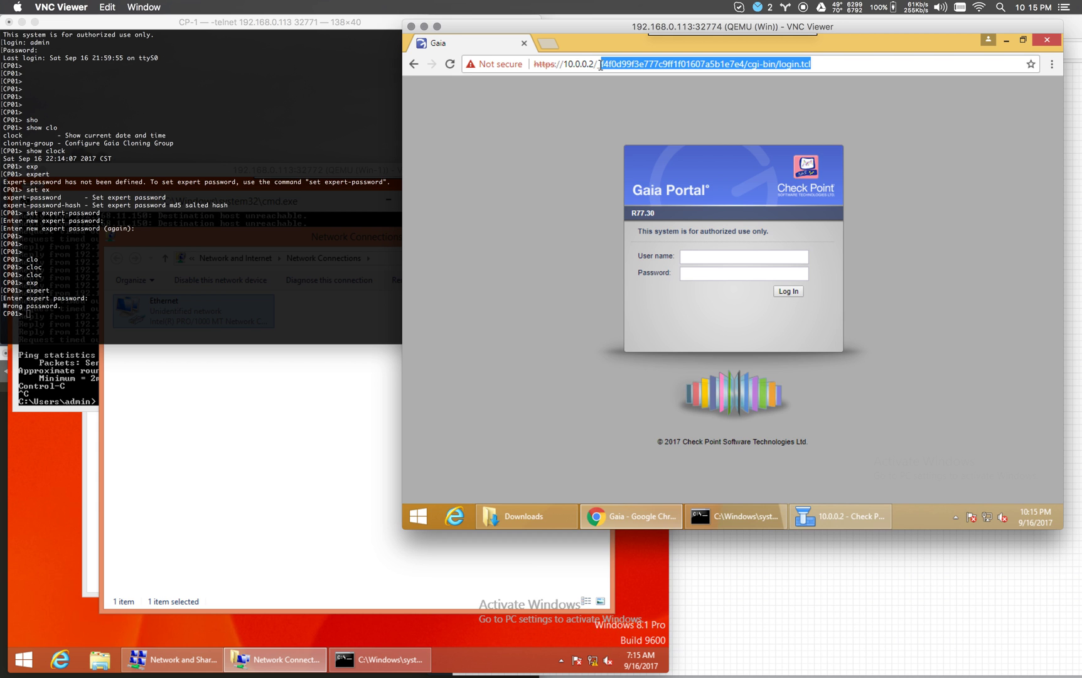
key(BackSpace)
key(BackSpace)
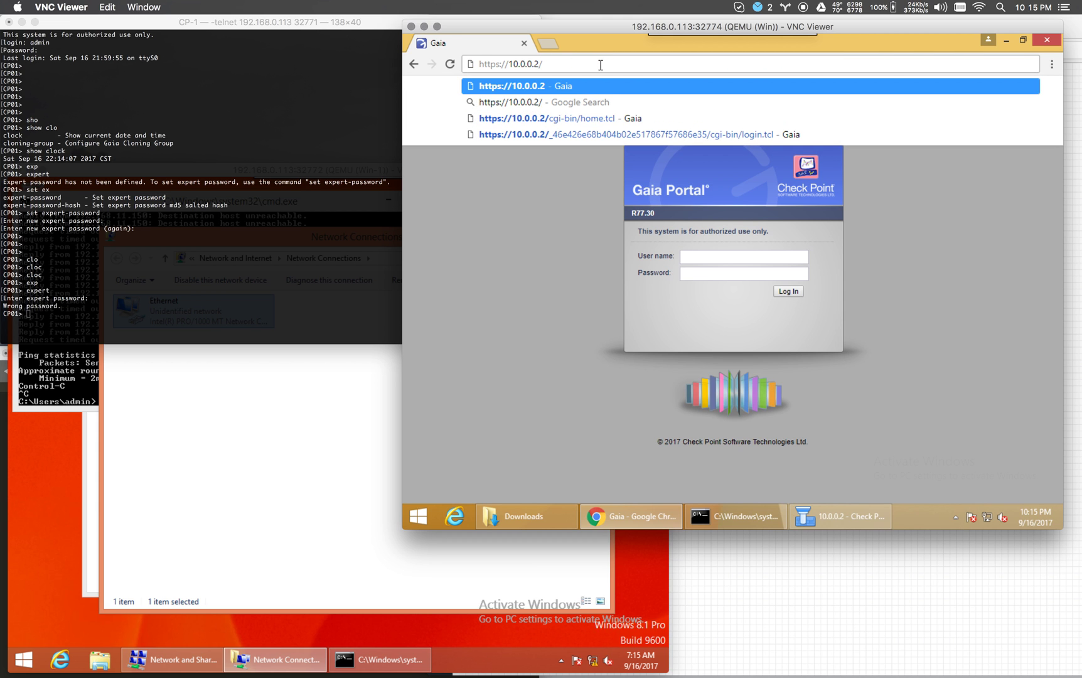
key(Return)
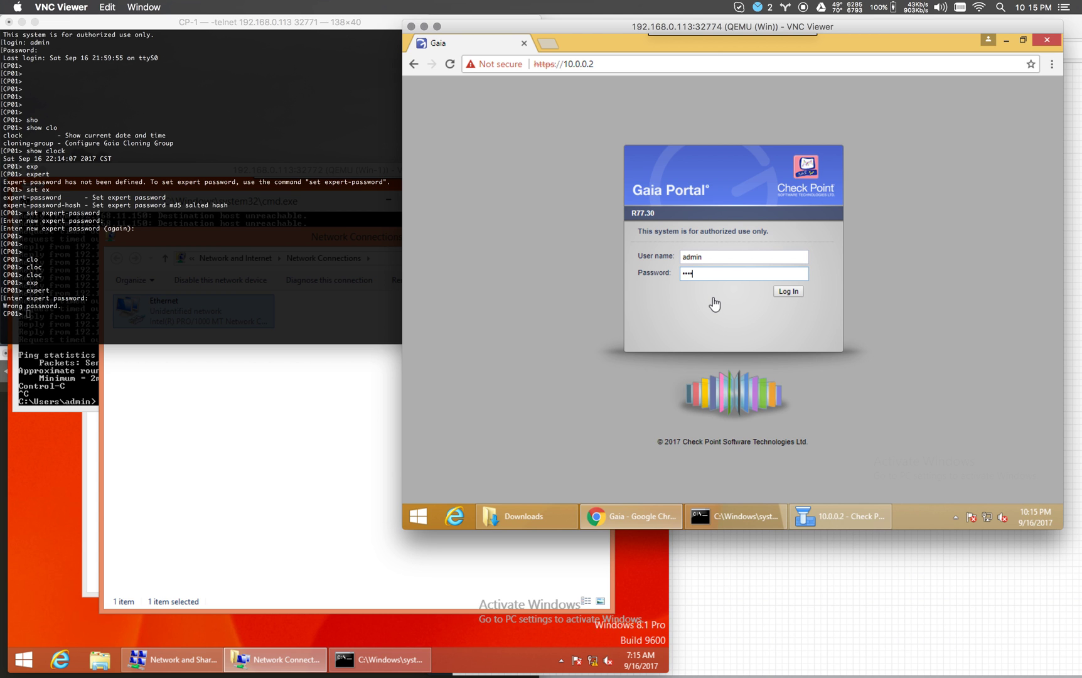
text(••)
key(Return)
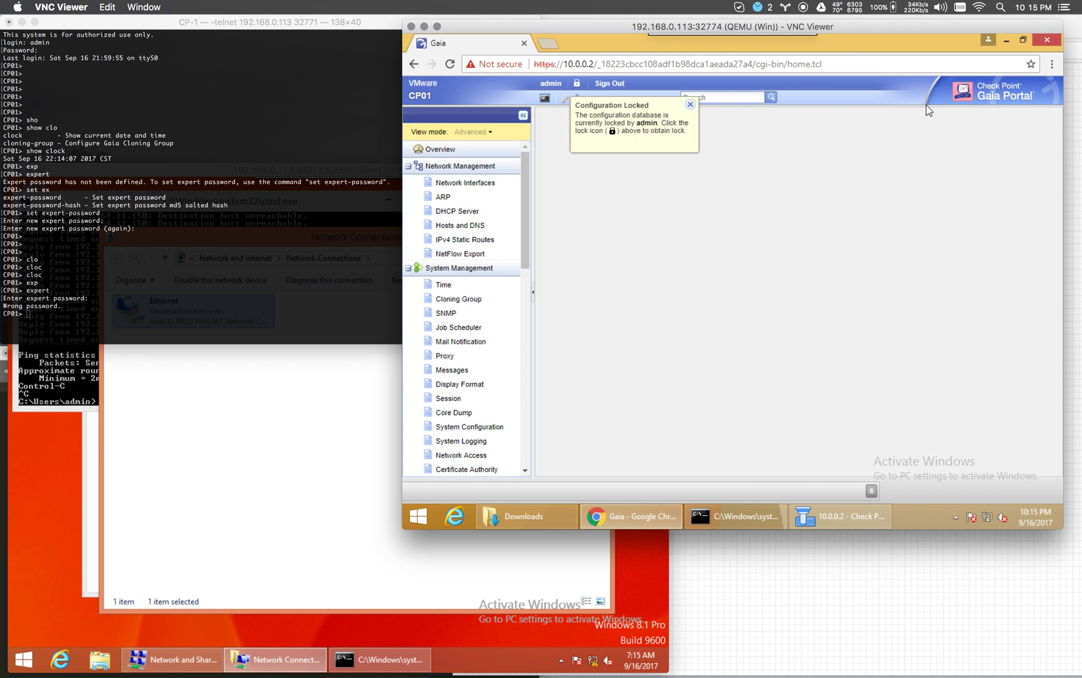
Override the configuration lock and start adding a subnet on the DHCP Server page.
mouse_move(1062, 207)
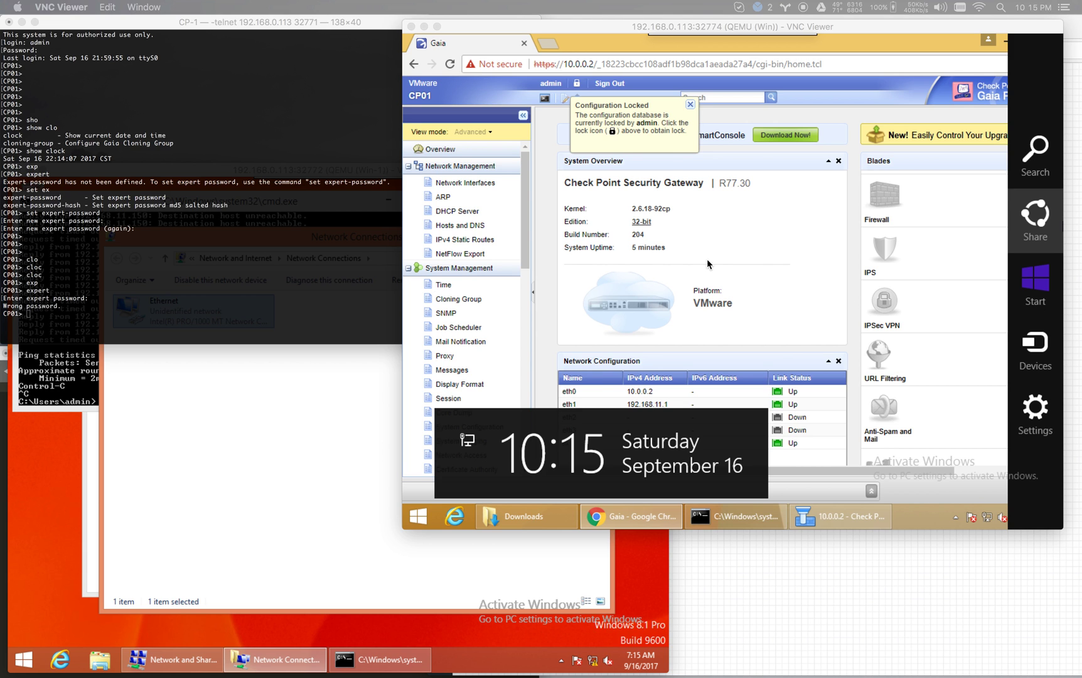
click(692, 105)
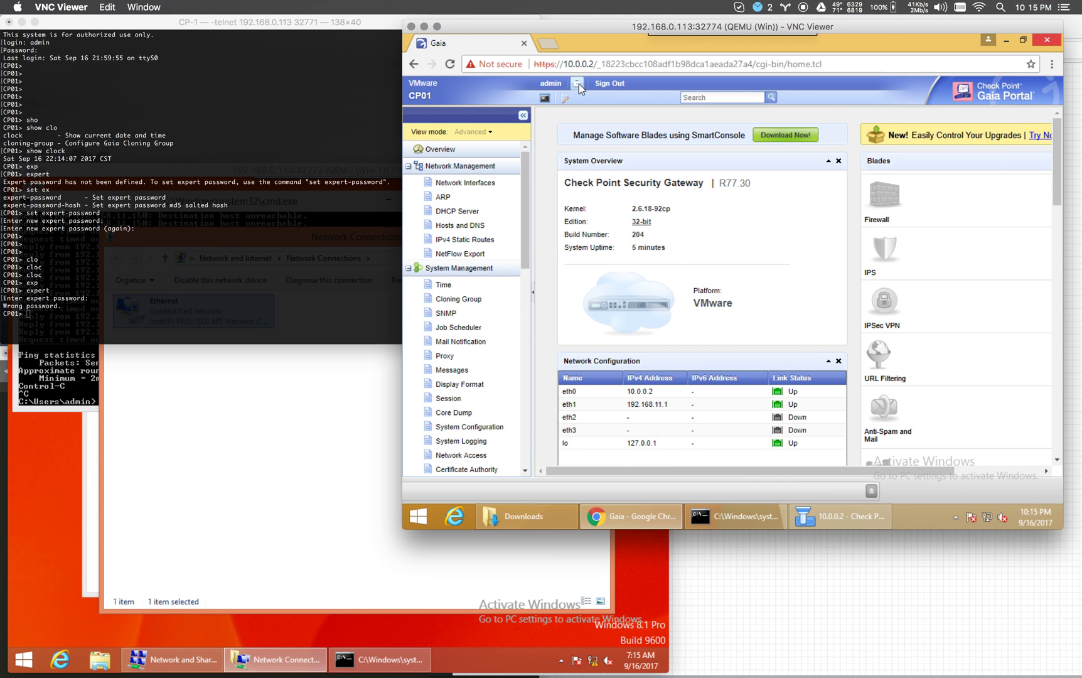
click(578, 84)
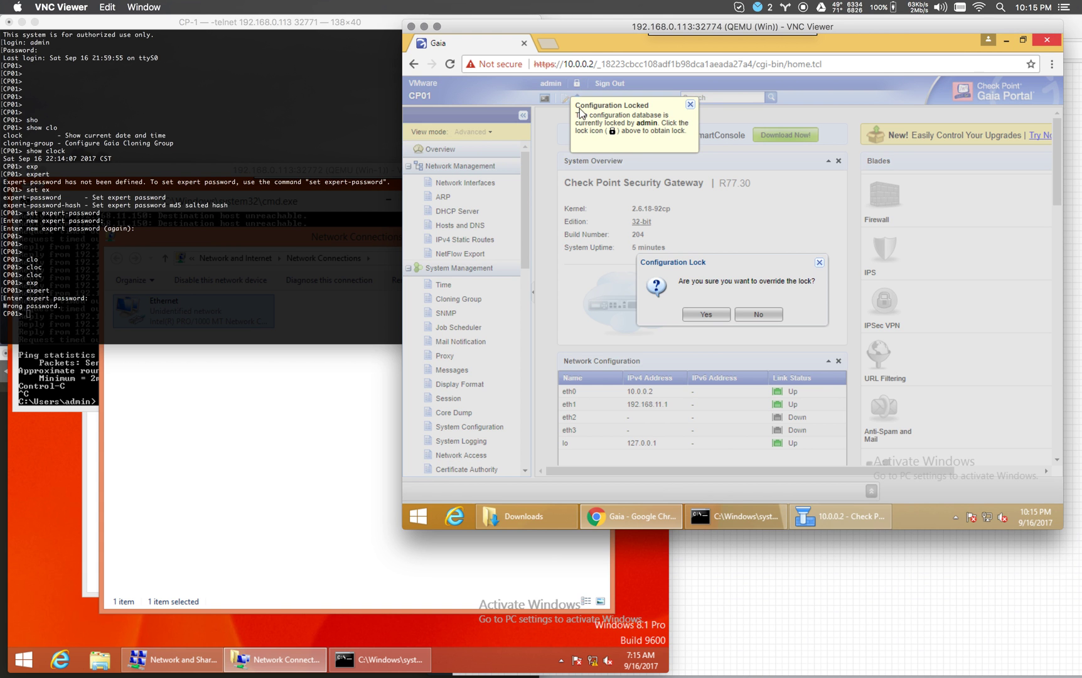
click(706, 312)
click(463, 215)
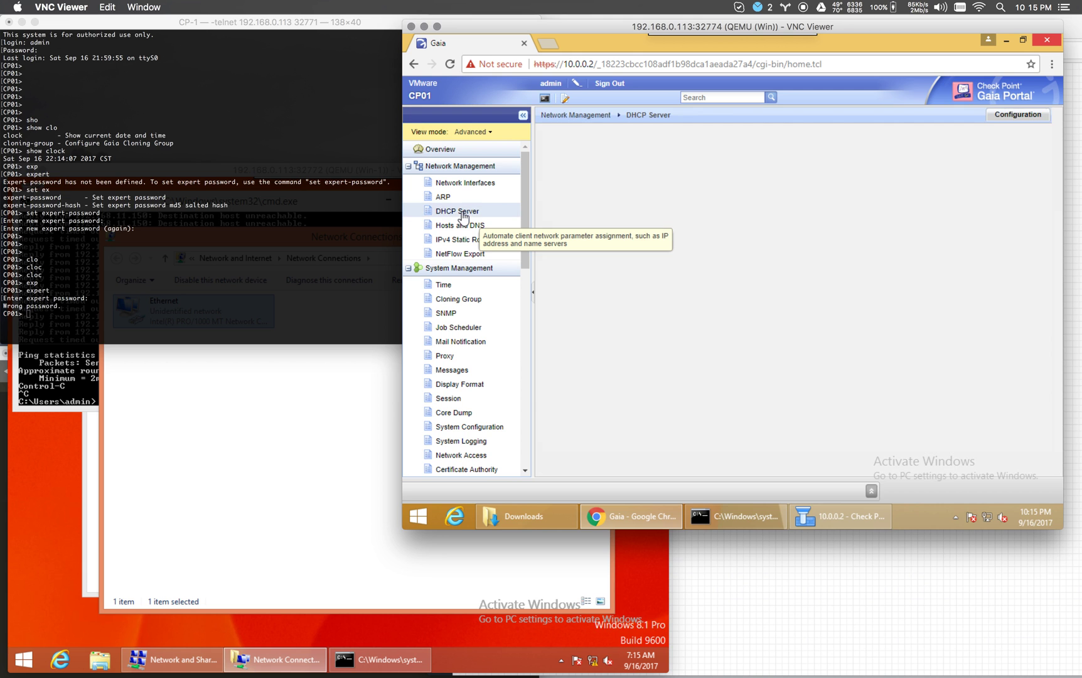
click(569, 227)
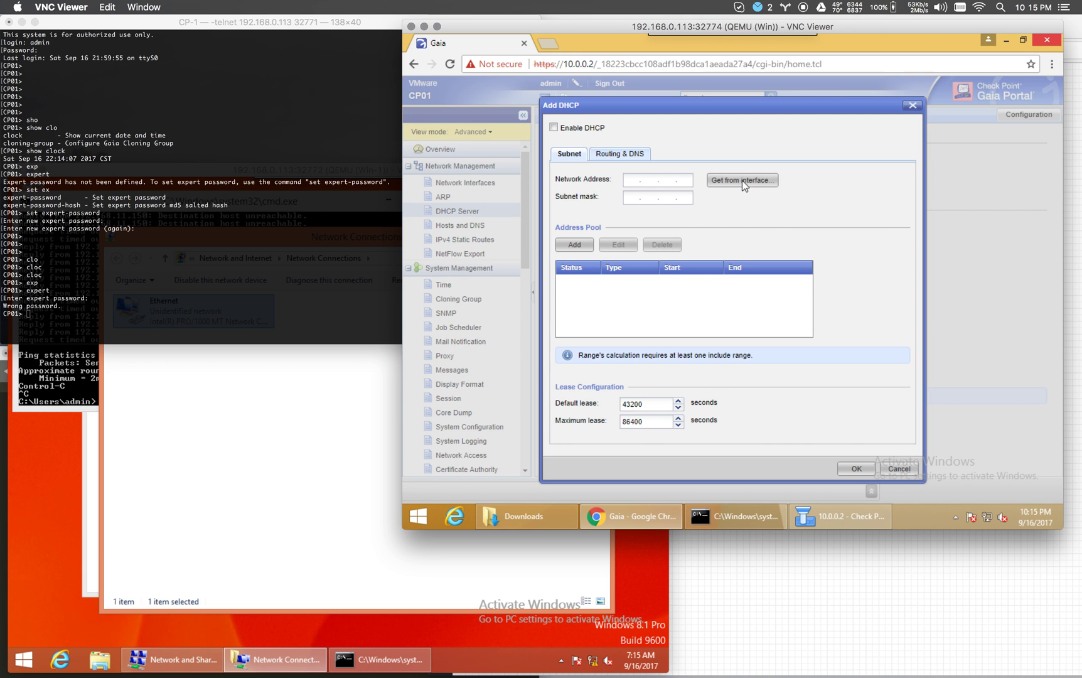
Fill the DHCP subnet settings from the eth1 interface.
click(743, 180)
click(803, 258)
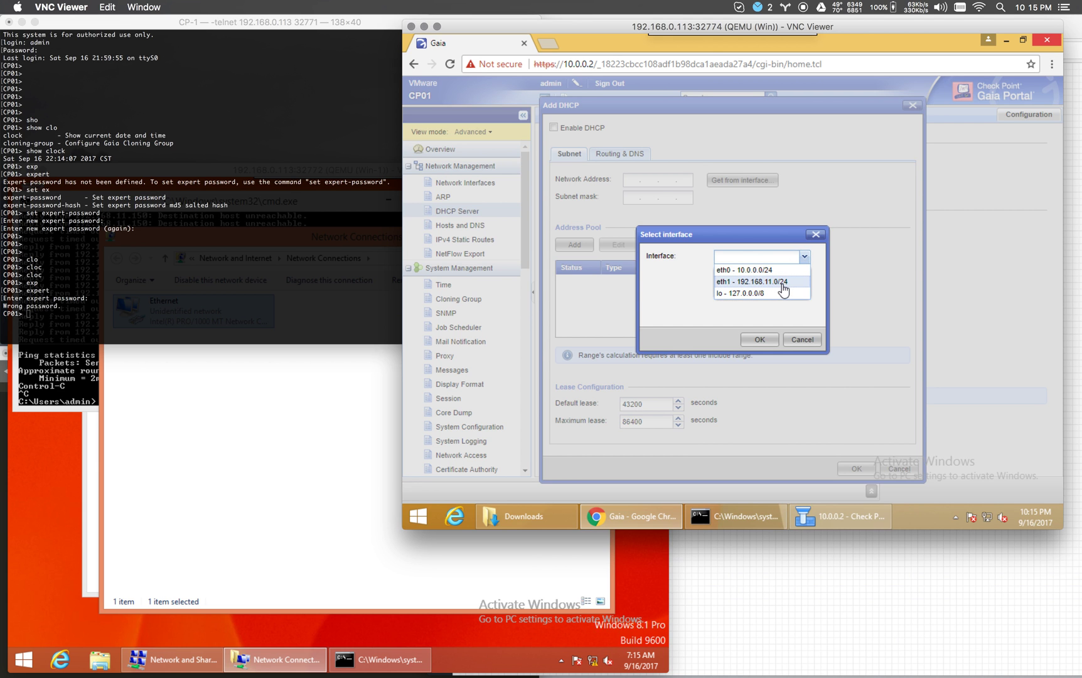
click(782, 286)
click(772, 341)
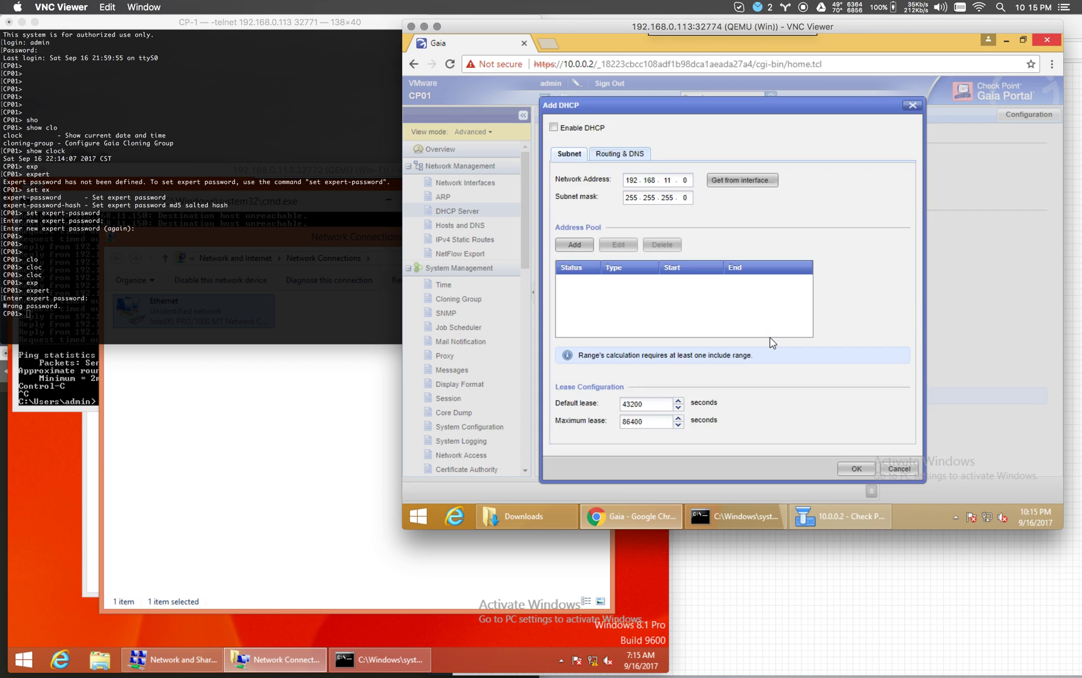
Add an enabled Include pool range from 192.168.11.100 to 192.168.11.150.
click(582, 245)
click(746, 257)
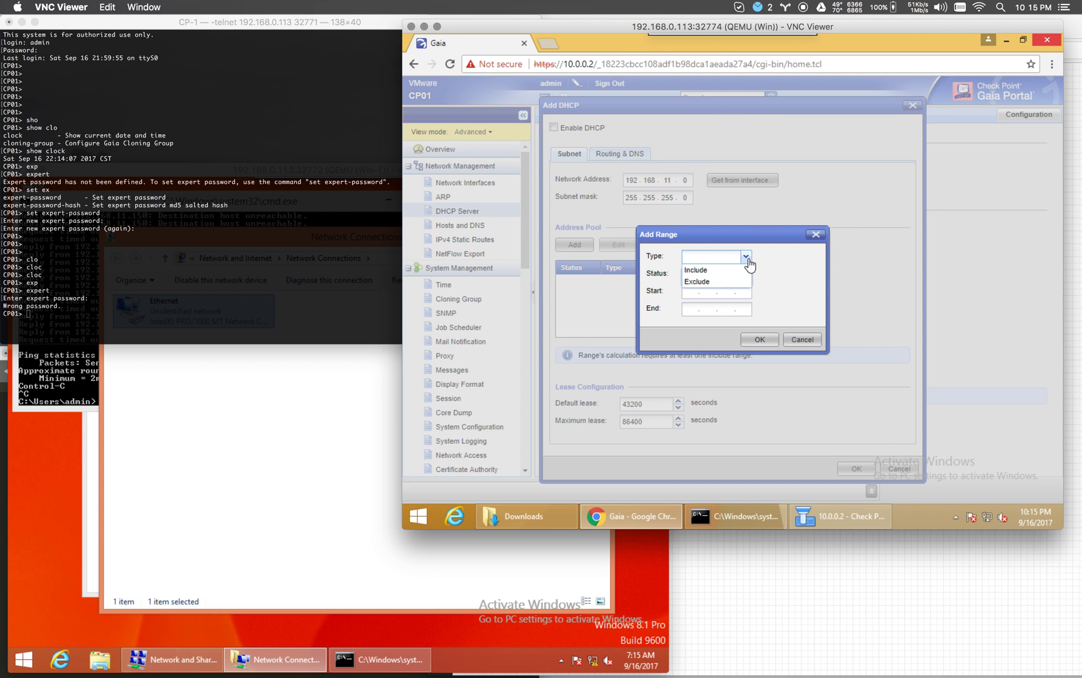
click(705, 273)
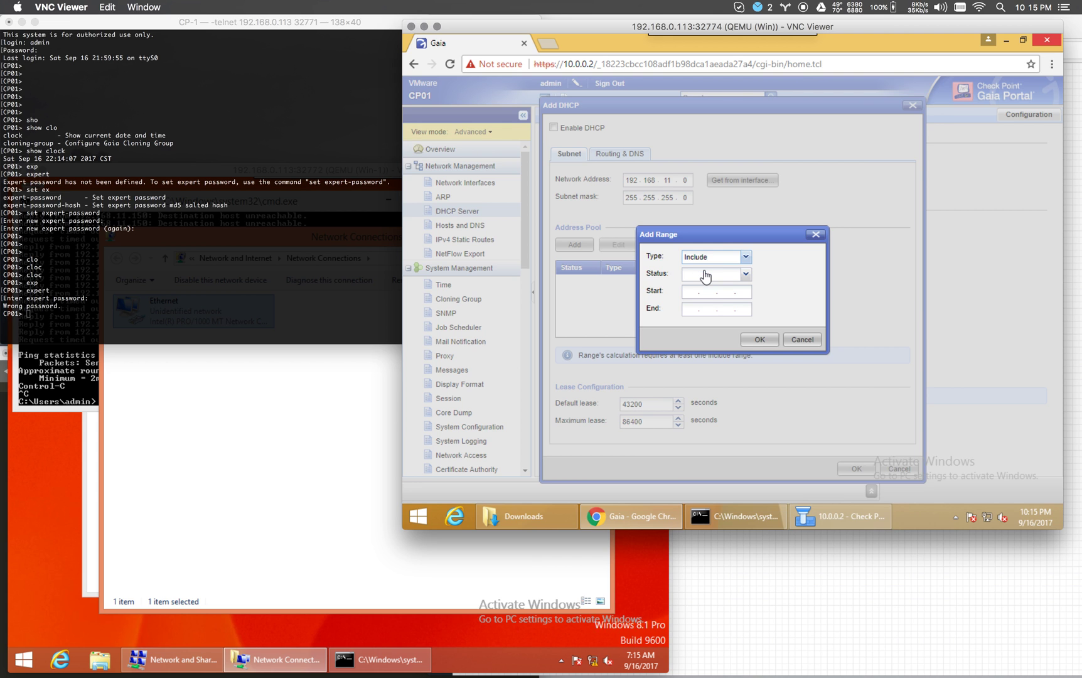
click(746, 275)
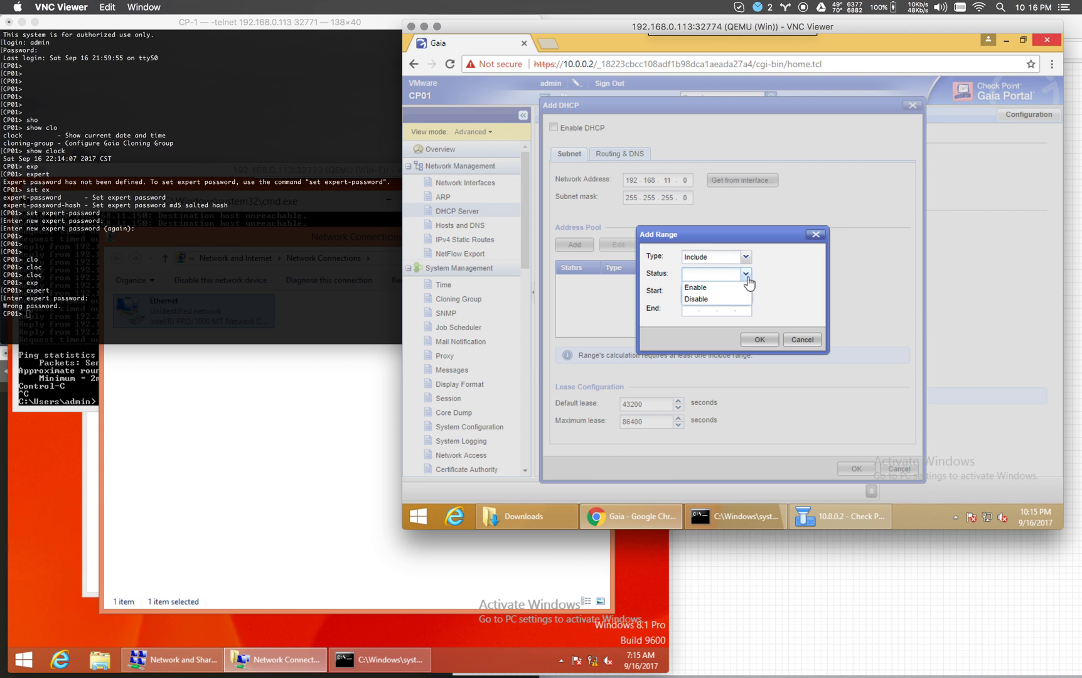
click(706, 288)
click(691, 290)
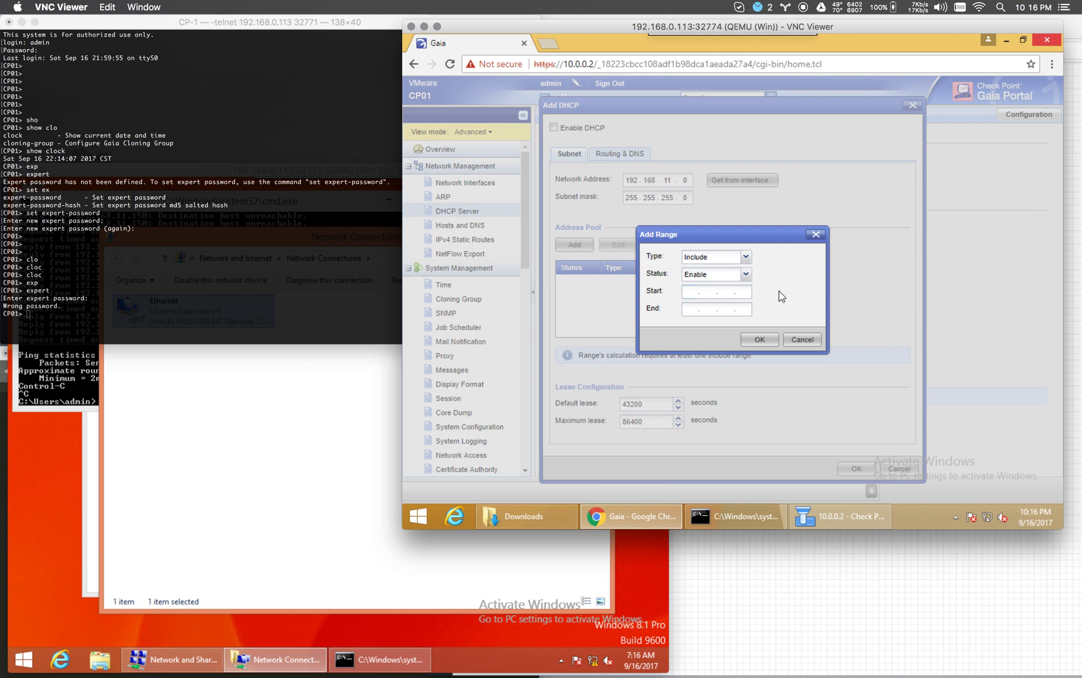
text(192 . 168 . 11 . 100)
key(Tab)
text(192.1.68)
key(BackSpace)
key(BackSpace)
key(BackSpace)
key(BackSpace)
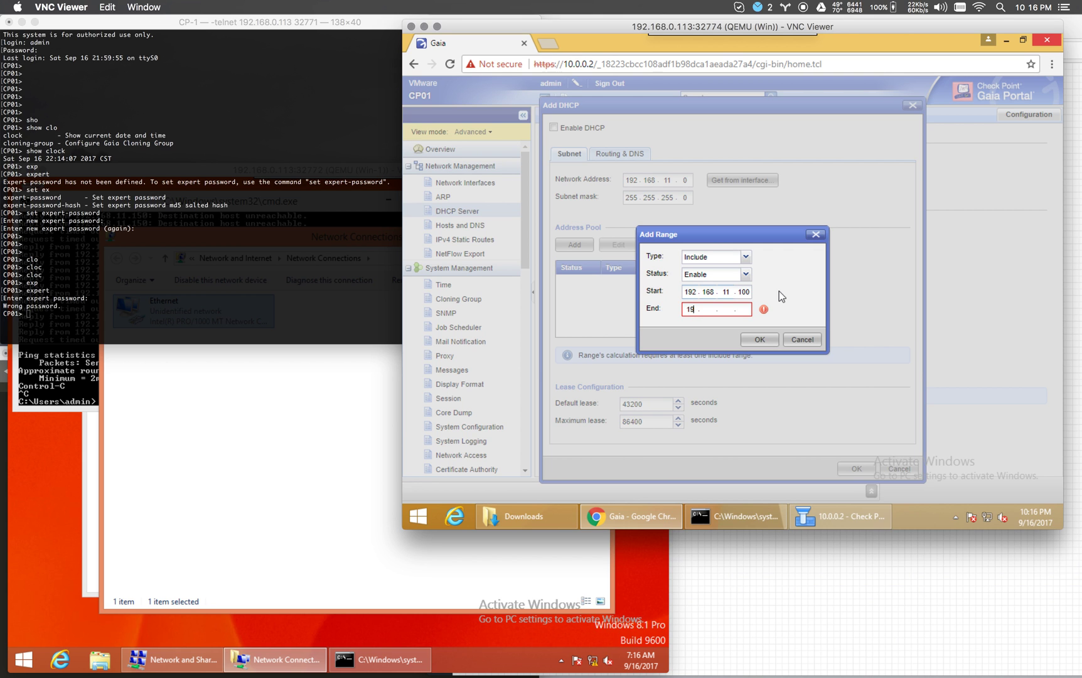
text(2 . 168 . 11 )
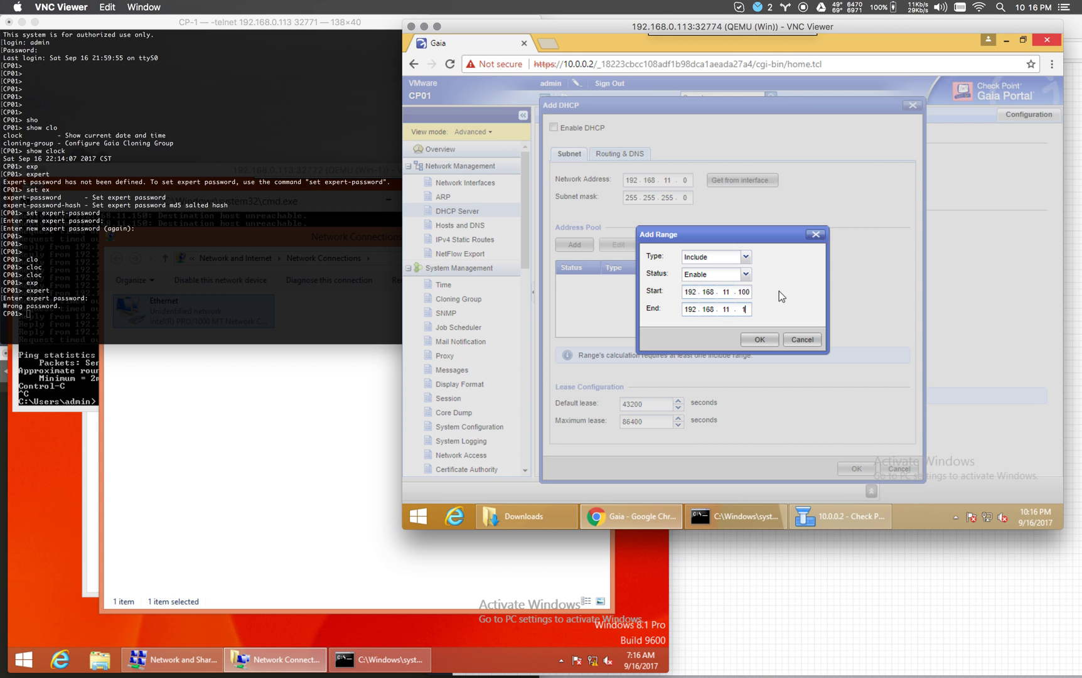
text(. 150)
click(764, 338)
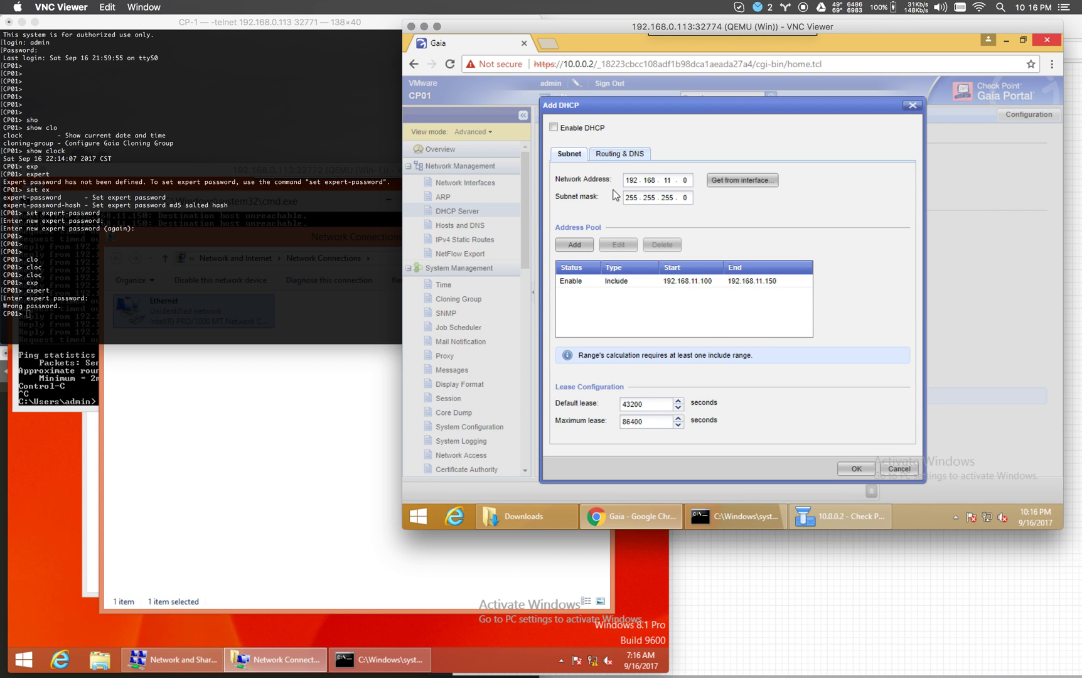
Set default gateway 192.168.11.1, enable DHCP on the subnet, save, and enable the DHCP server.
click(619, 155)
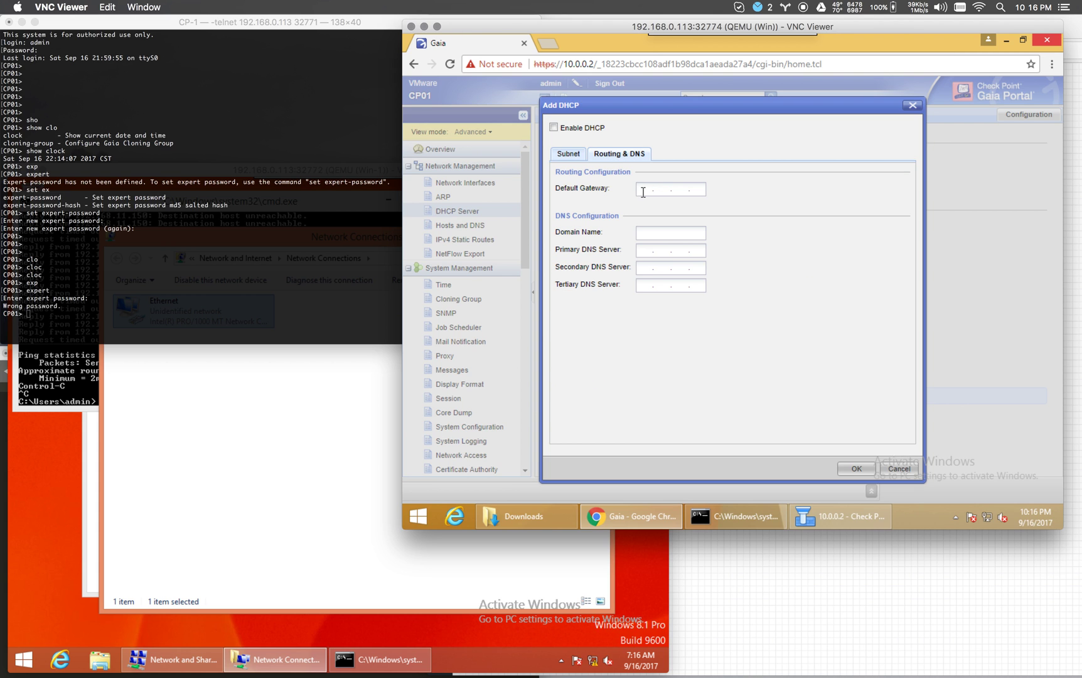
click(644, 191)
text(192 . 168 . 11 . 1)
key(Tab)
click(554, 127)
click(569, 155)
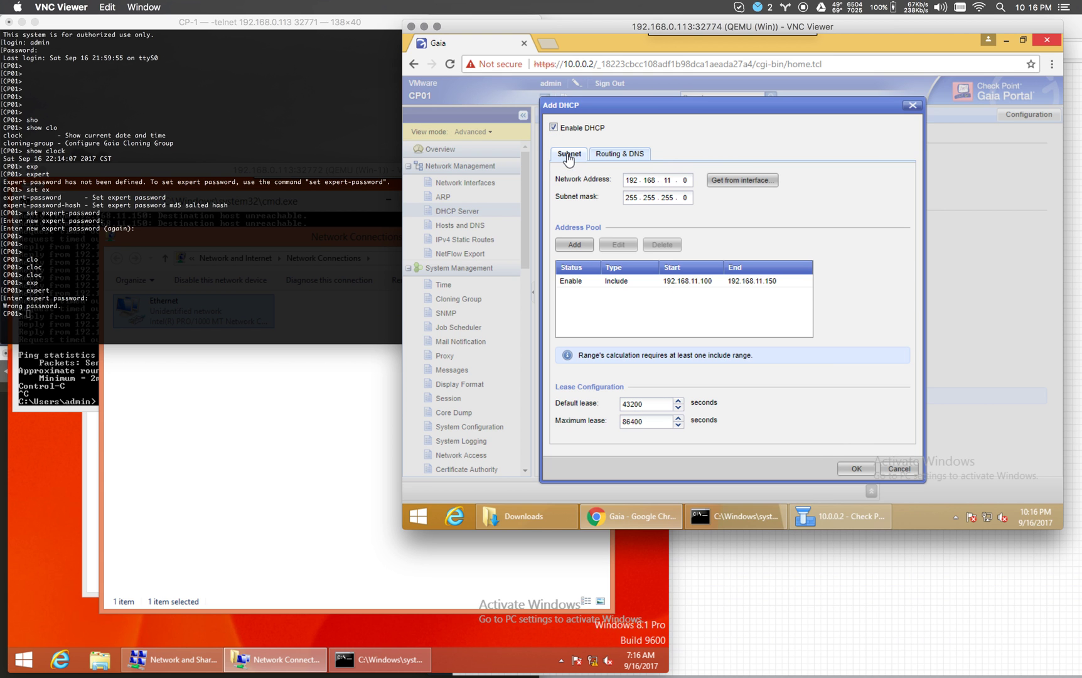
click(857, 469)
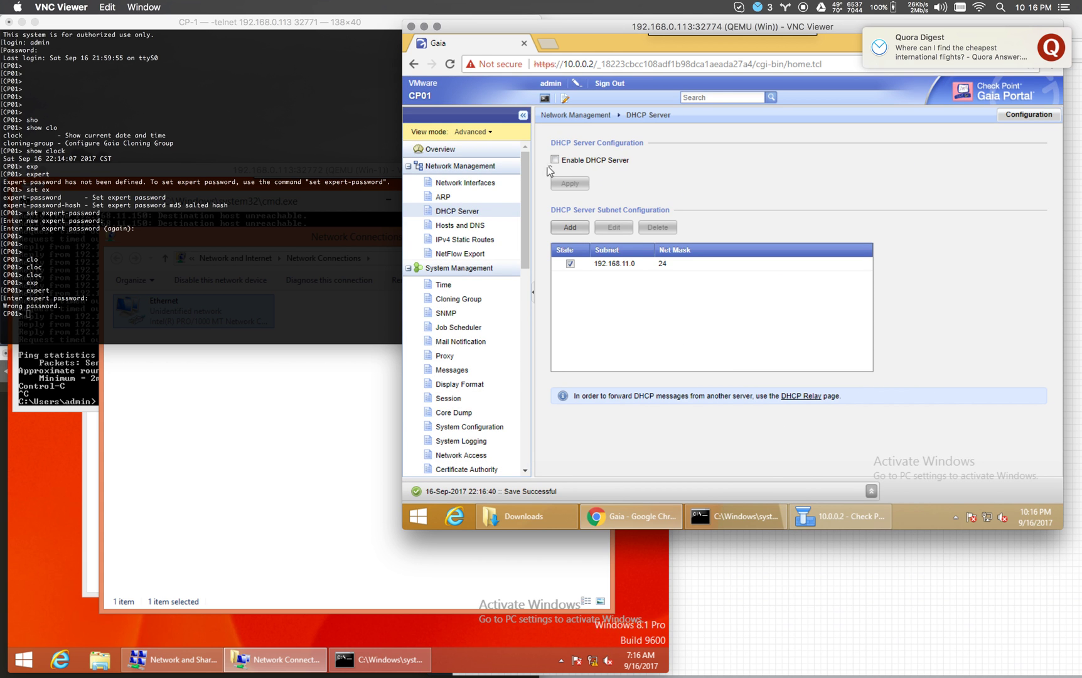
click(560, 185)
click(283, 461)
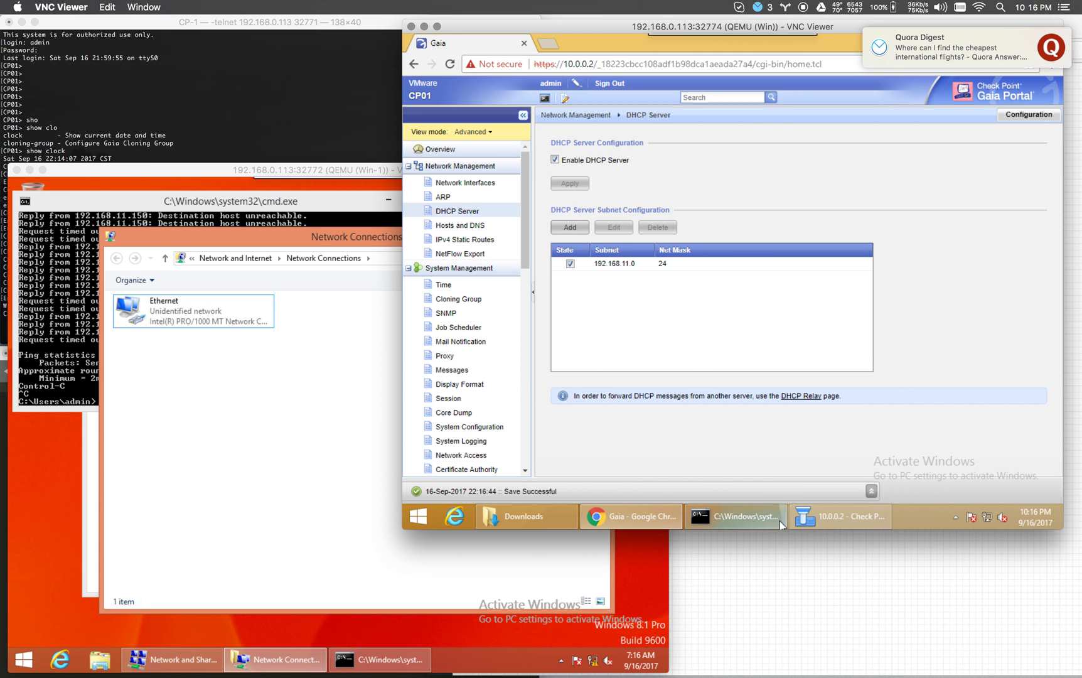
Add an Any-to-Any accept rule and install the policy on CP01.
click(828, 519)
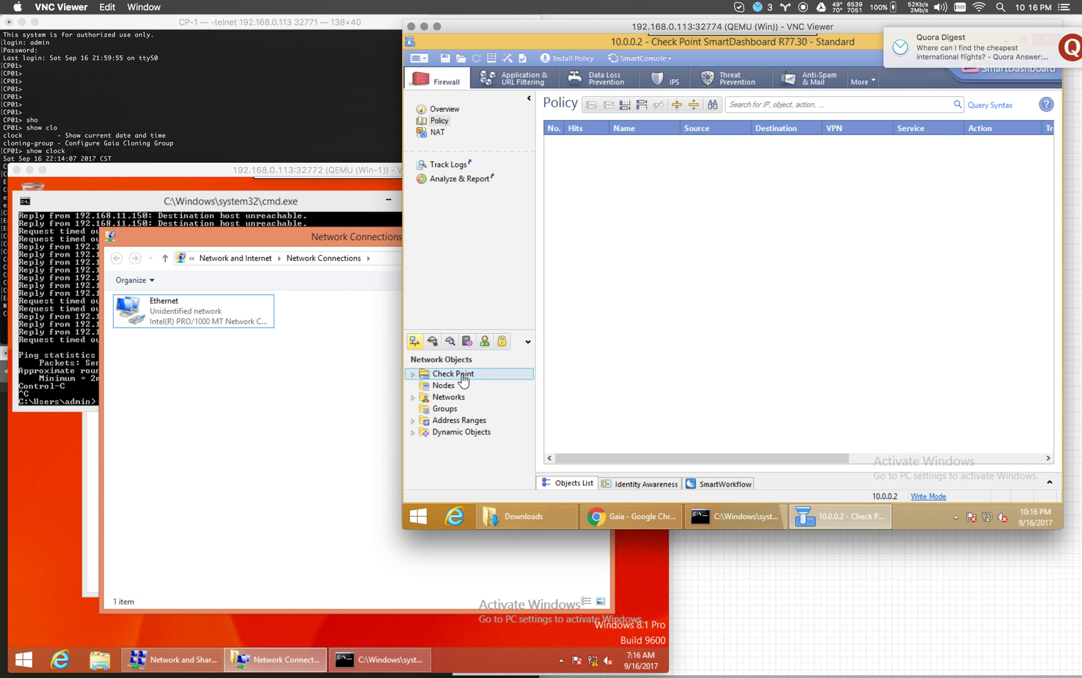
click(630, 107)
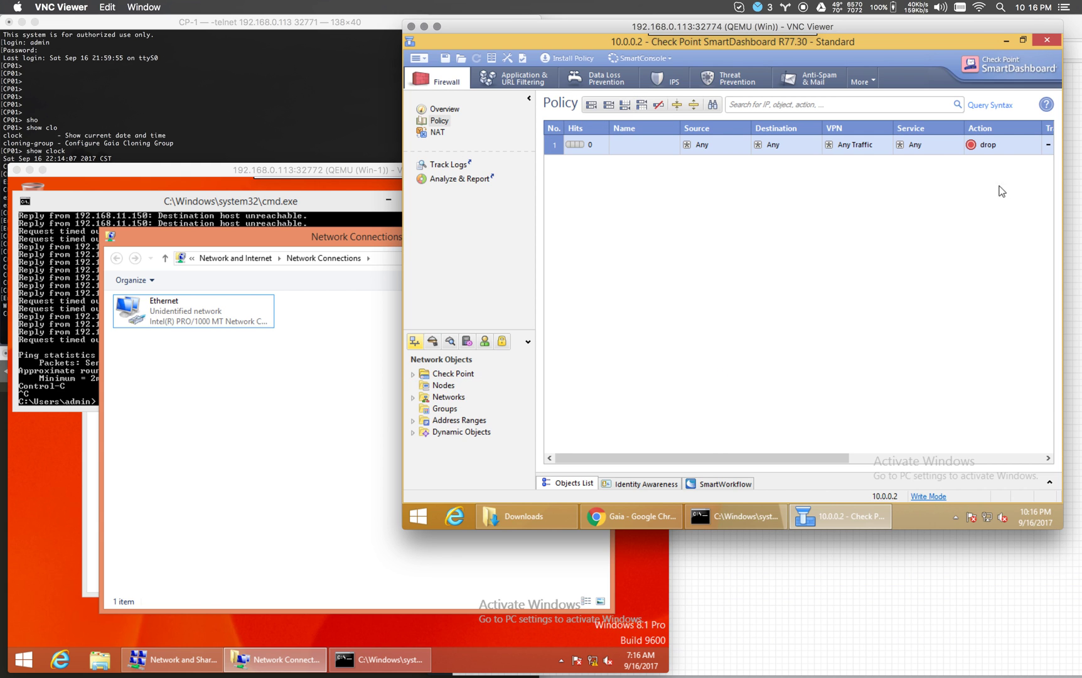
right_click(994, 151)
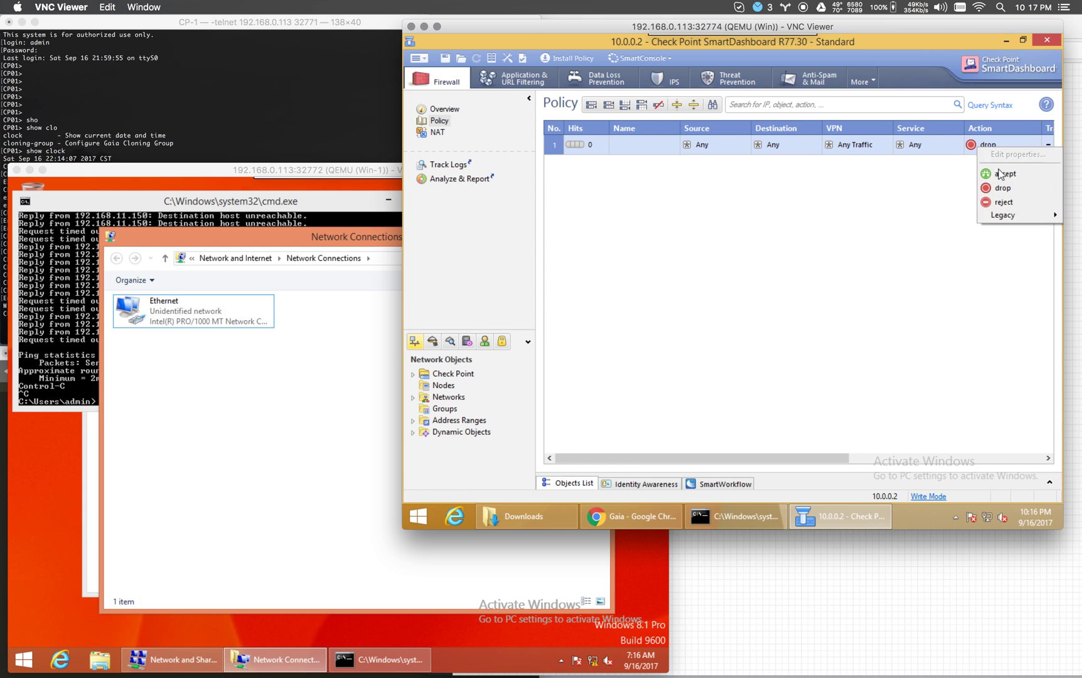
click(1002, 175)
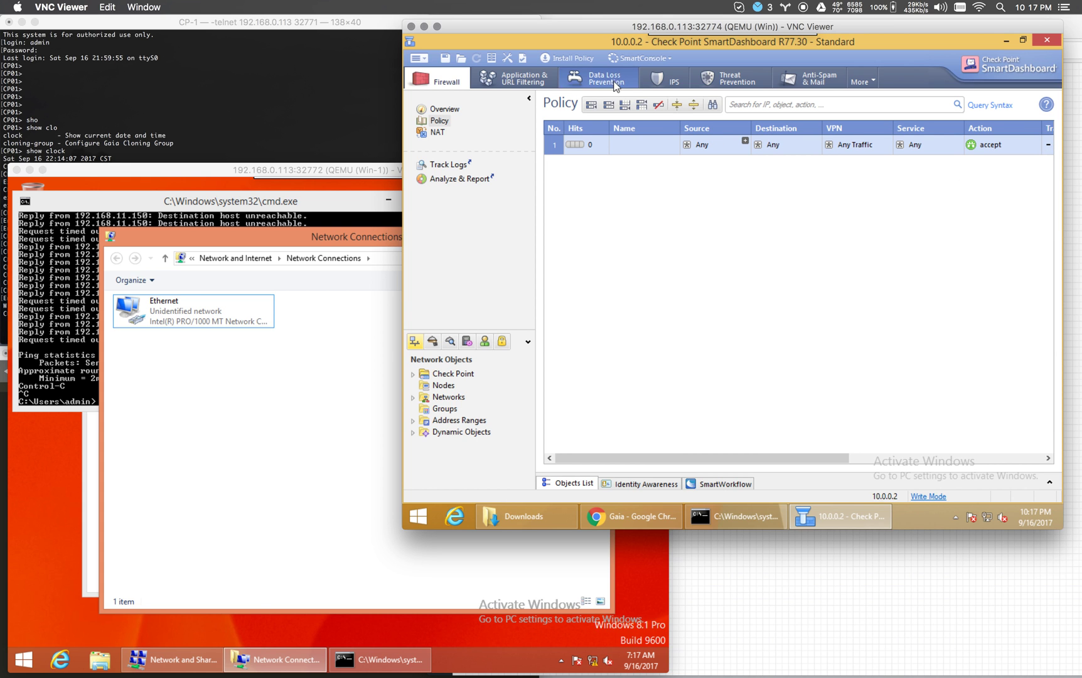
click(576, 66)
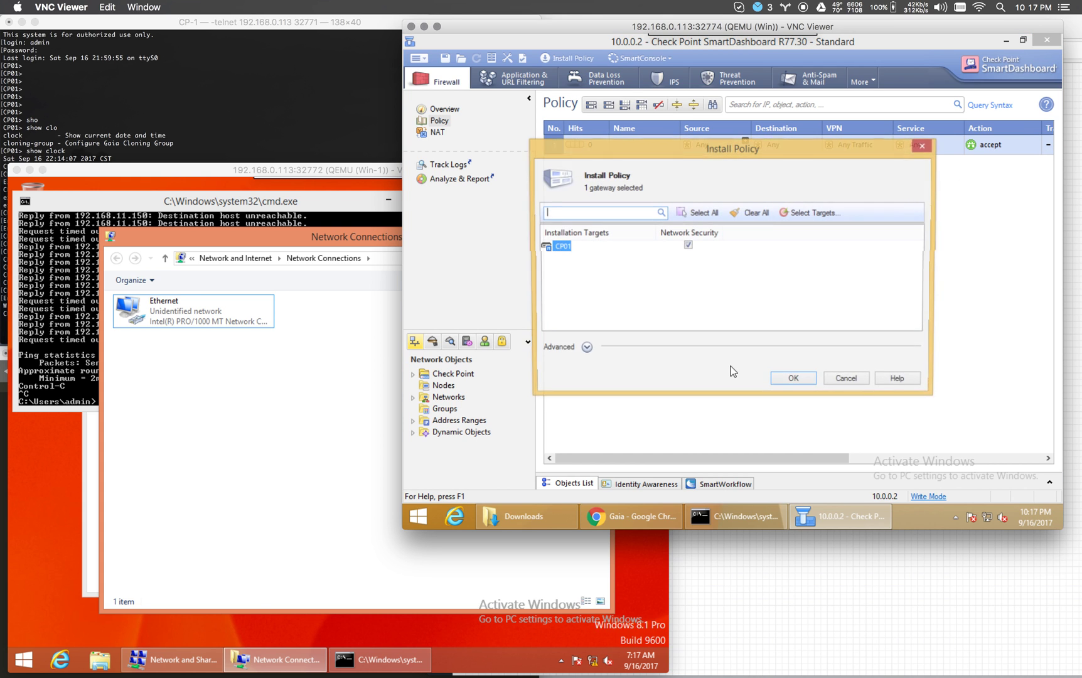
click(791, 381)
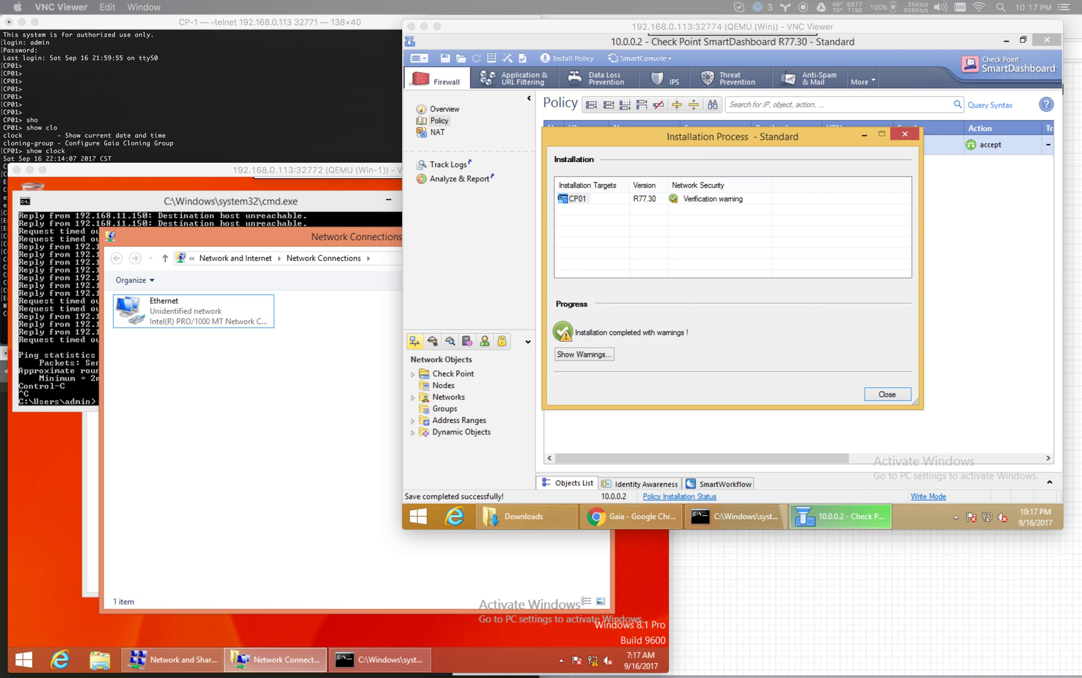
Disable and re-enable the client's Ethernet adapter to renew its DHCP lease.
click(892, 395)
click(216, 451)
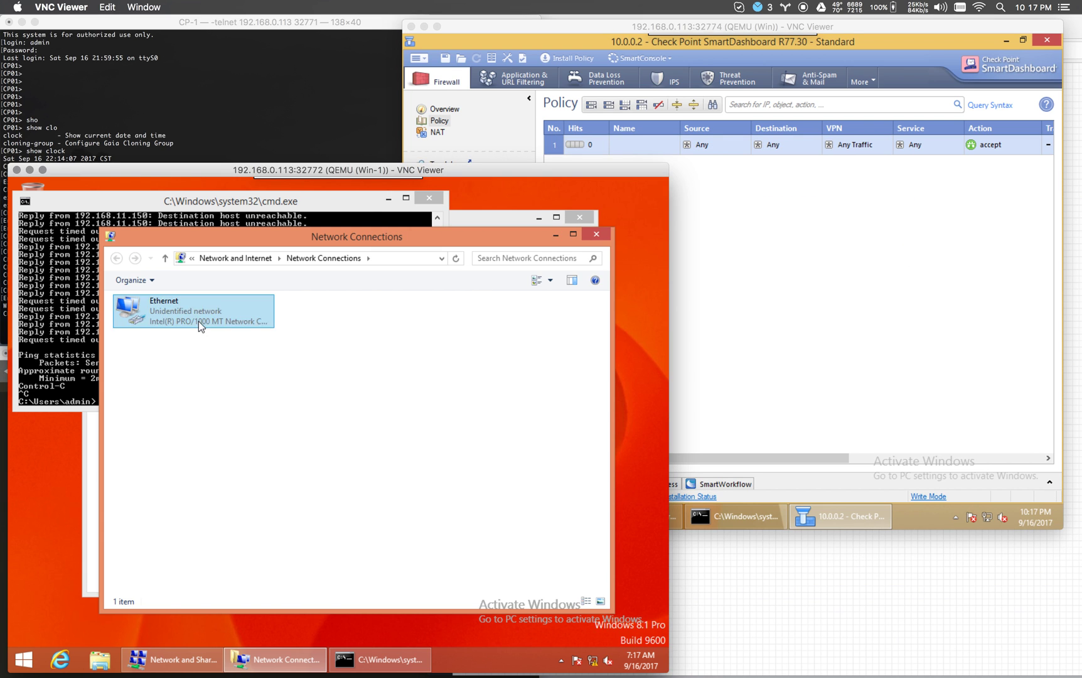
click(199, 319)
click(199, 283)
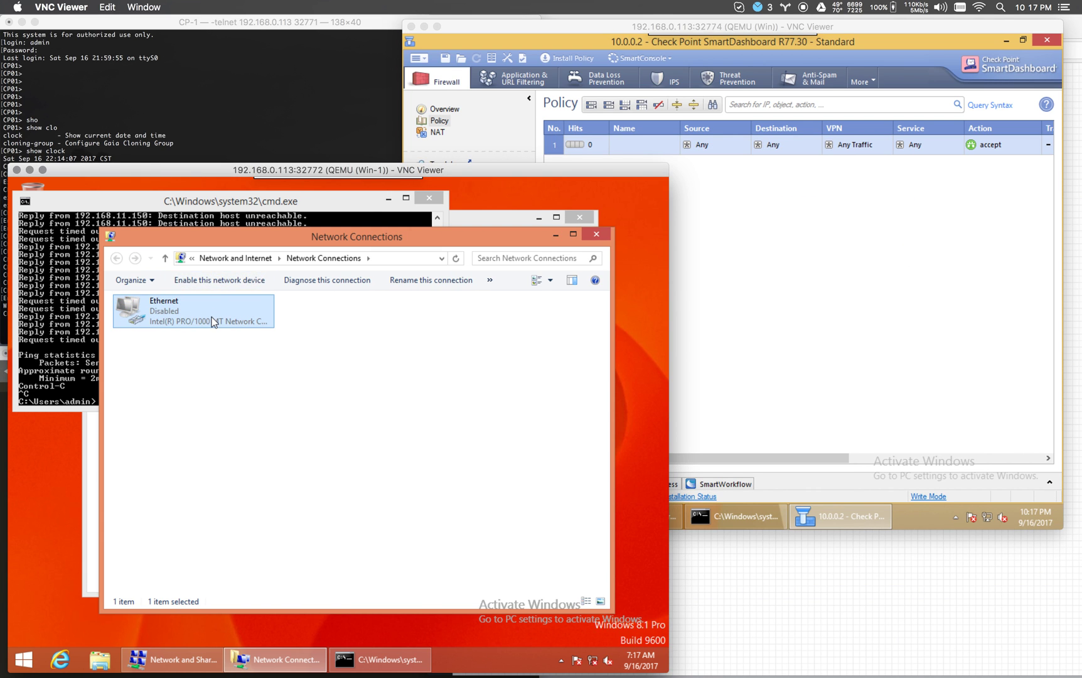
click(219, 285)
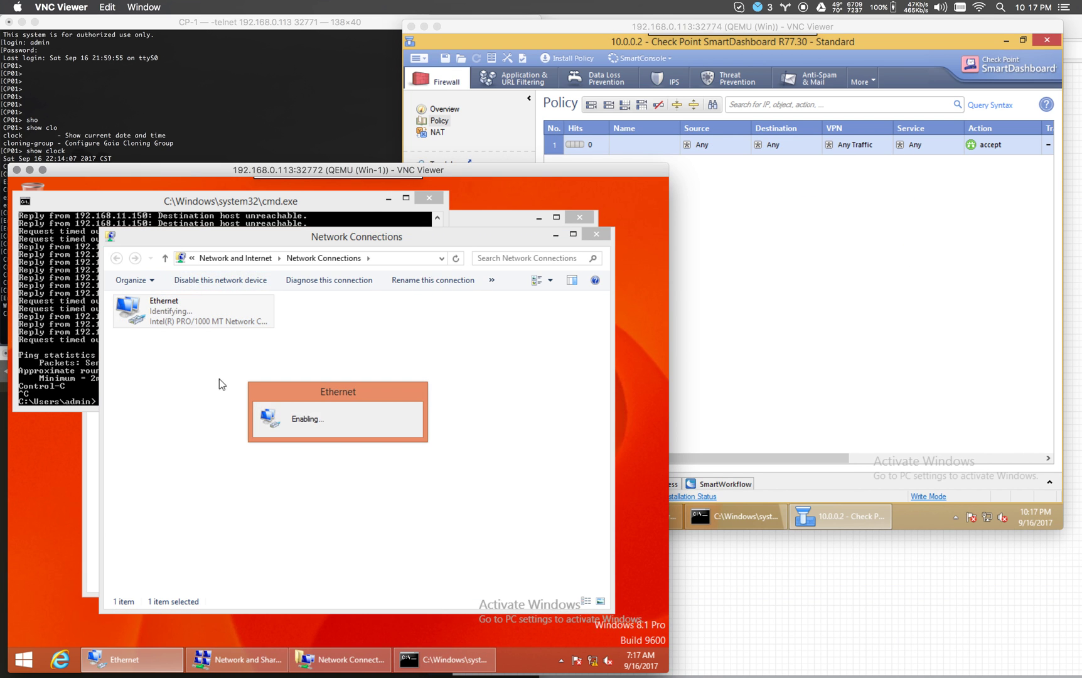
Check the adapter details: address 192.168.11.150 with gateway and DHCP server 192.168.11.1.
double_click(177, 309)
click(267, 410)
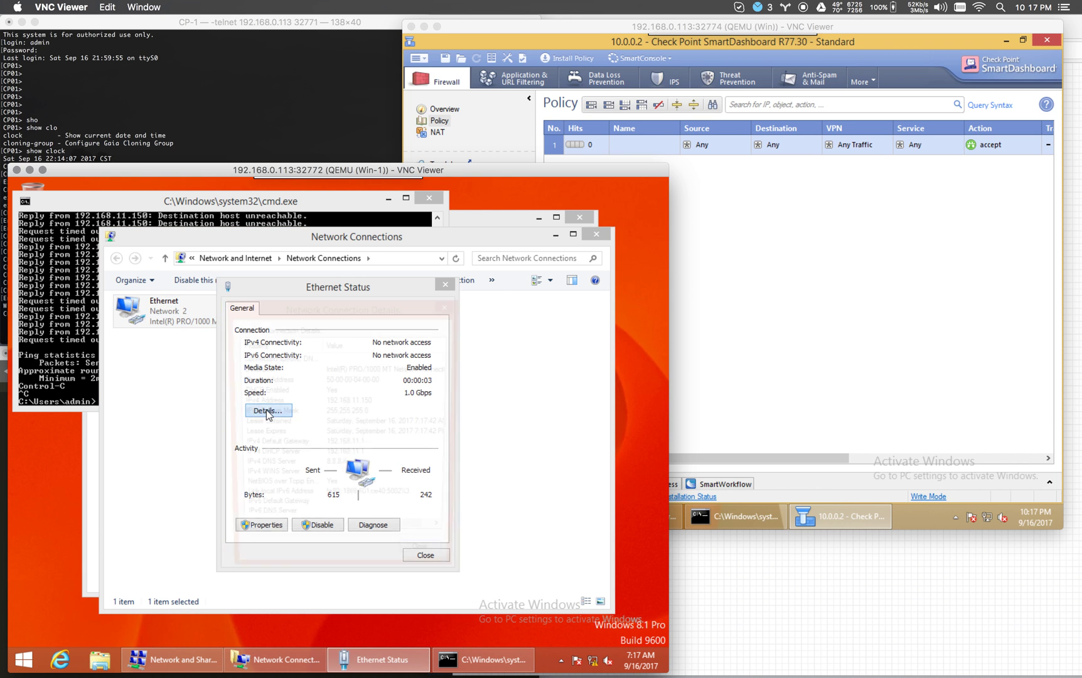
click(384, 411)
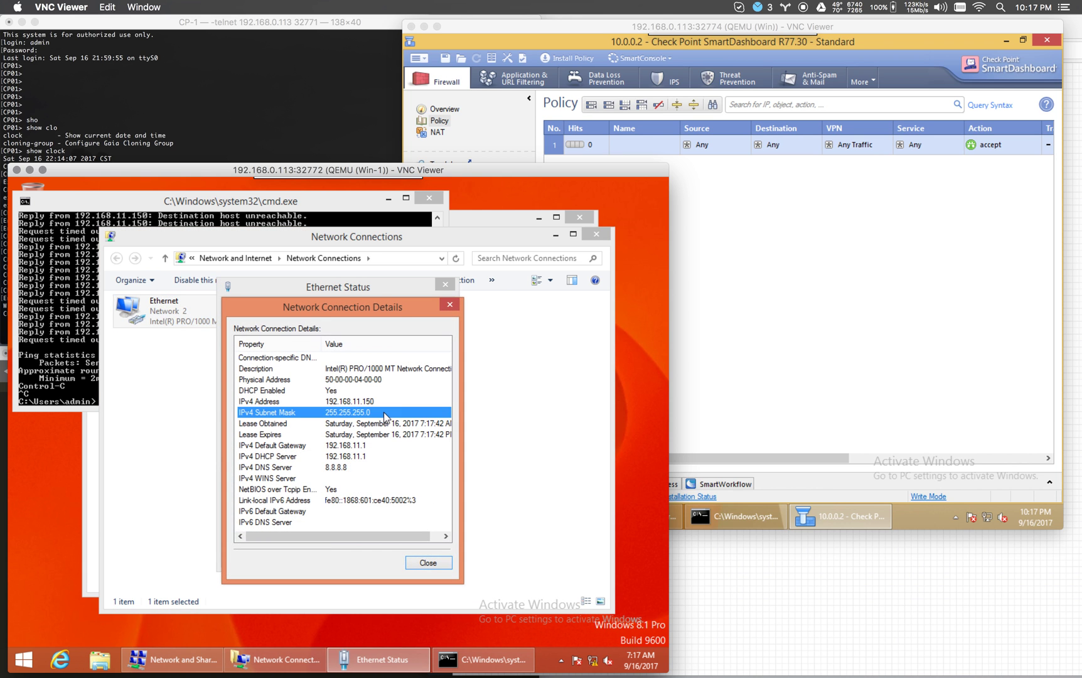
click(725, 360)
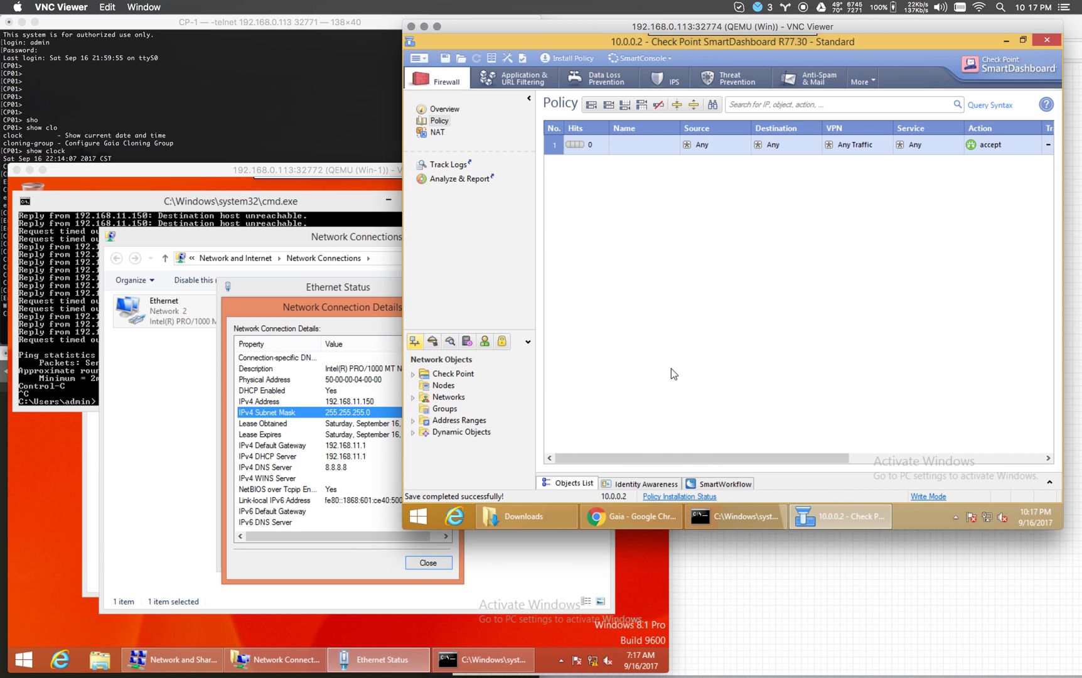
Create network object CP01-LAN for 192.168.11.0 with mask 255.255.255.0.
click(413, 397)
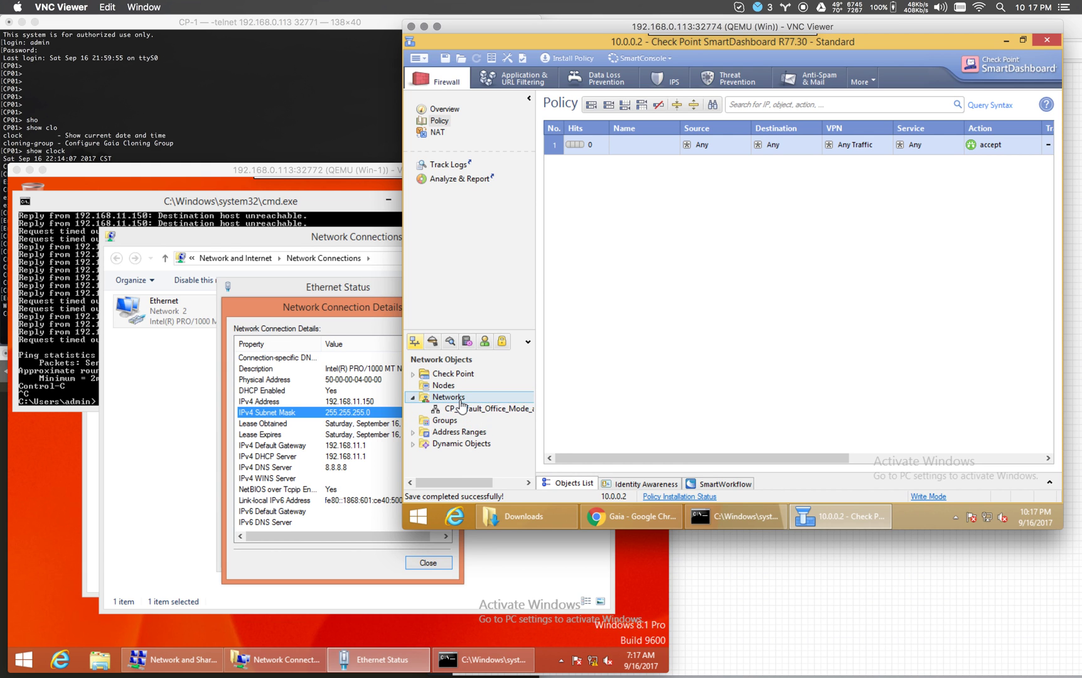
right_click(460, 399)
click(496, 407)
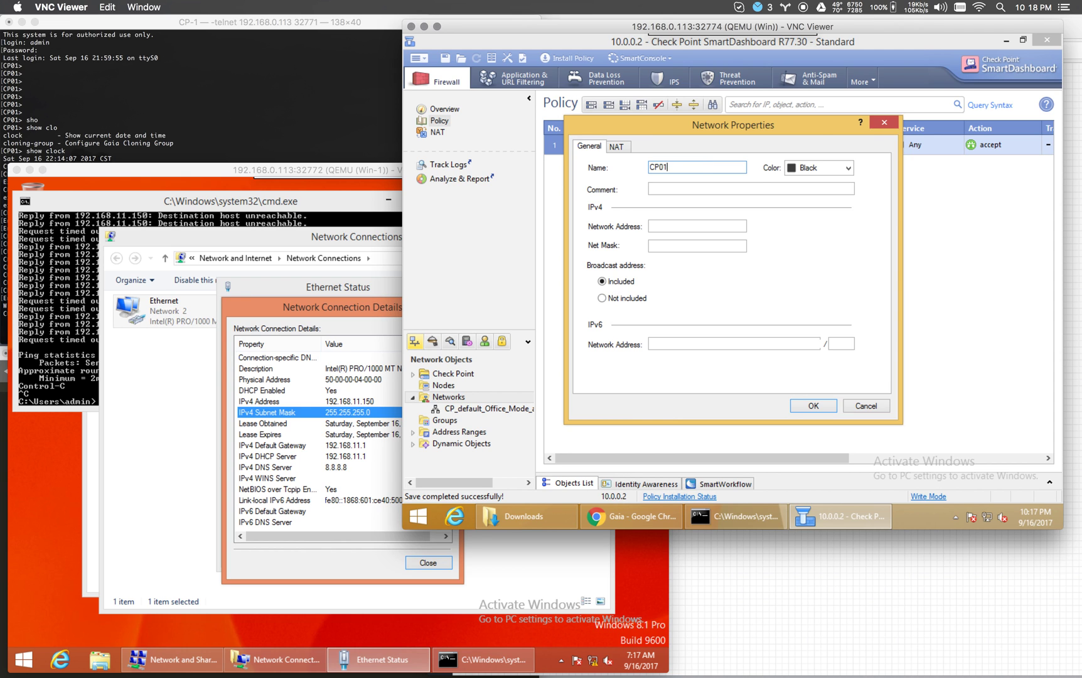
key(Tab)
key(Tab)
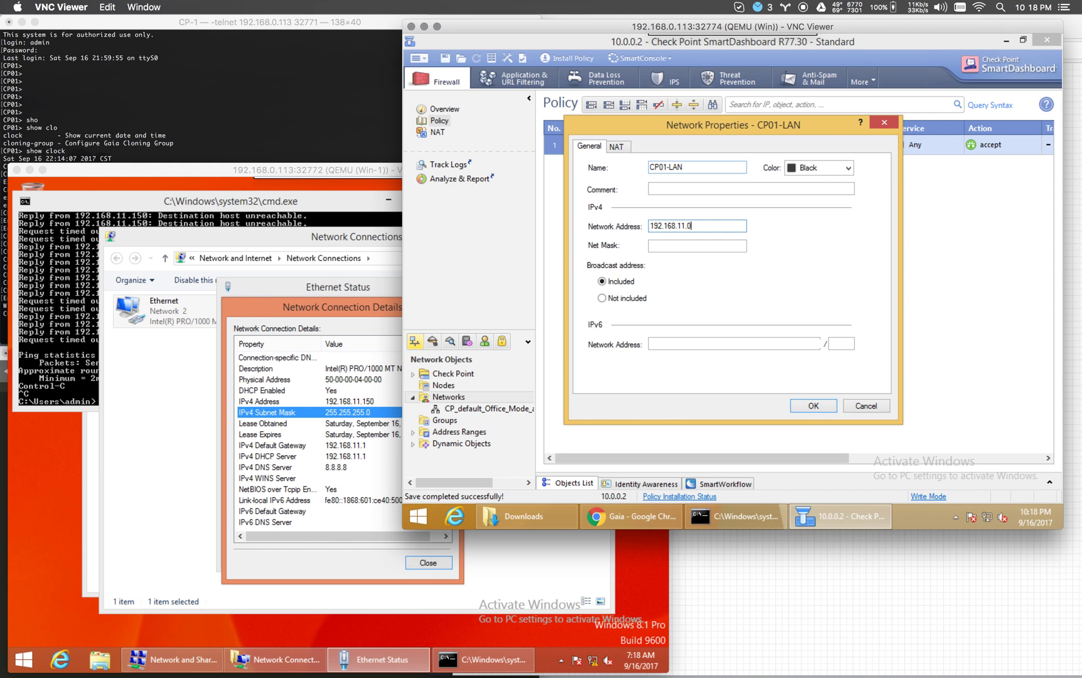
key(Tab)
text(2)
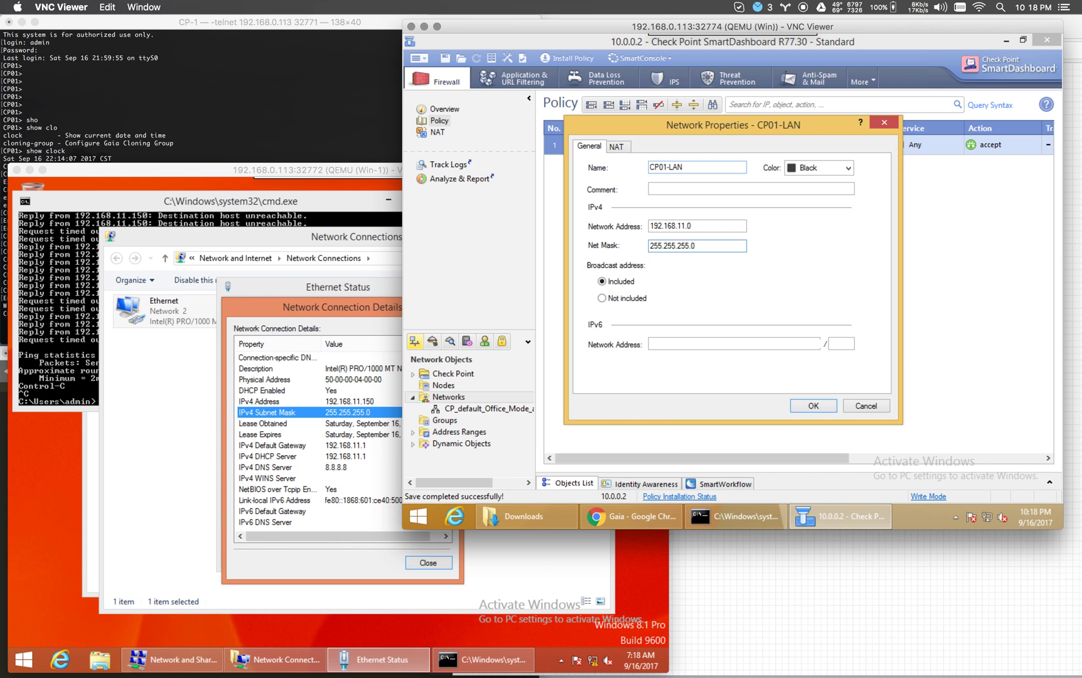
Enable automatic Hide NAT behind the gateway on CP01-LAN and save it.
click(615, 146)
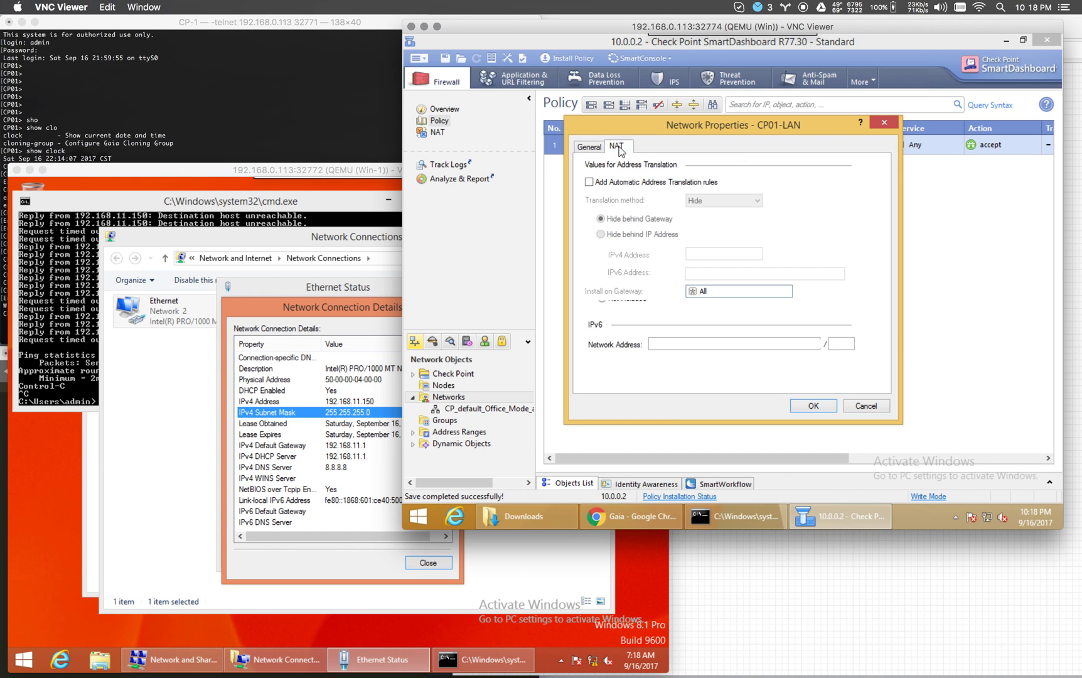
click(625, 179)
click(726, 204)
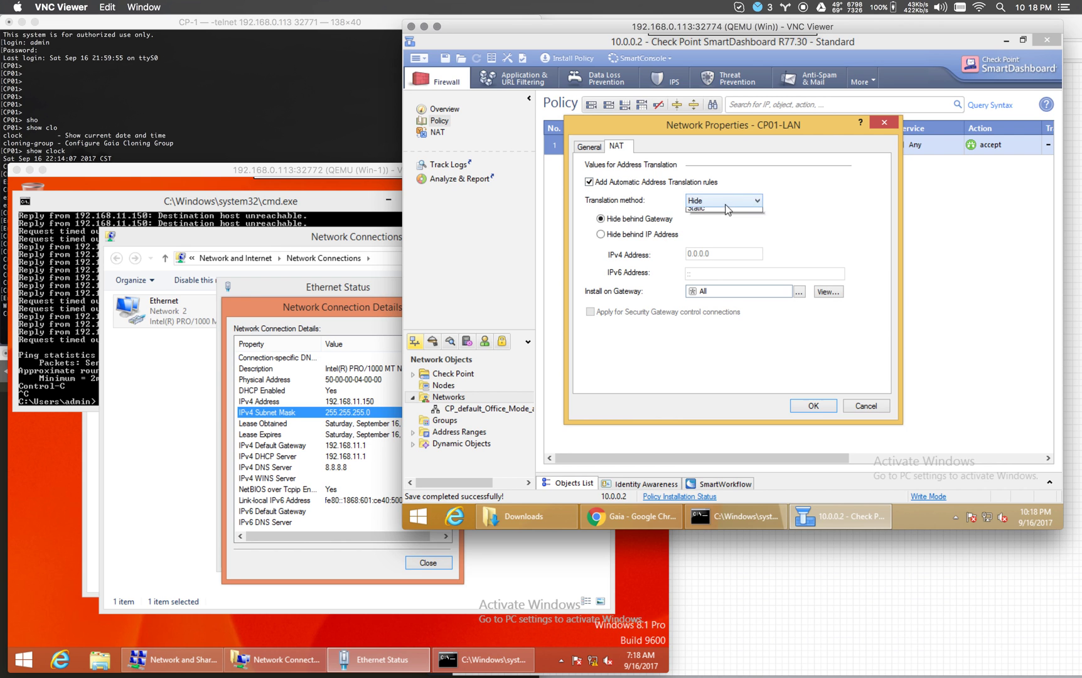
click(792, 200)
click(810, 406)
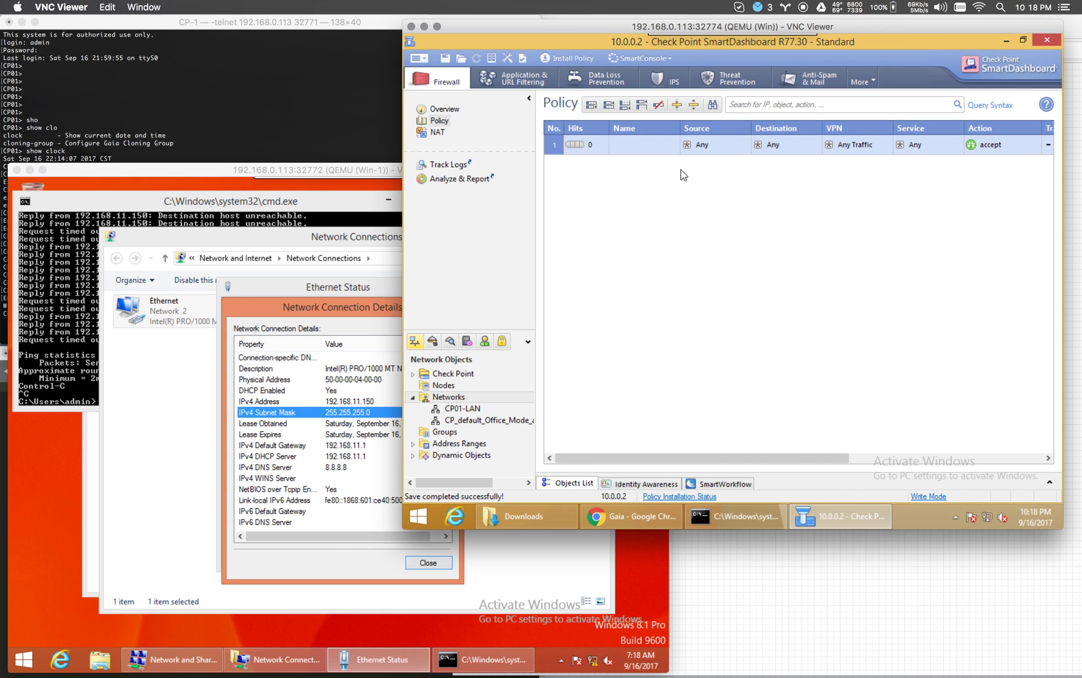
Delete the CP_default_Office_Mode_addresses_pool object, leaving the CP01-LAN NAT rules.
click(438, 132)
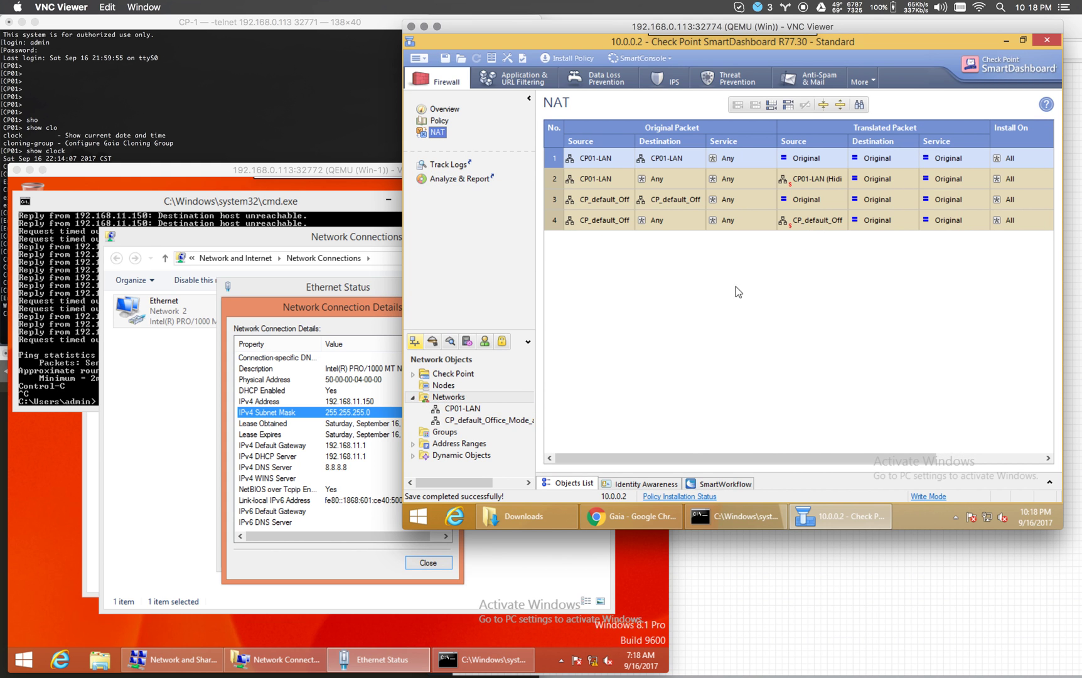
click(470, 420)
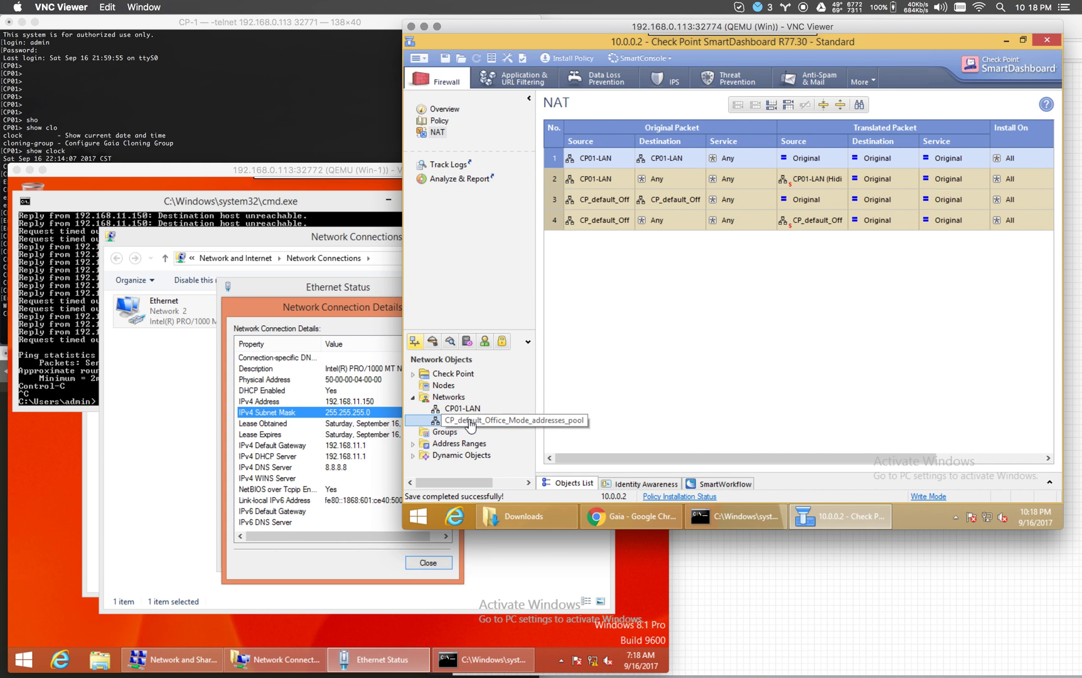
right_click(471, 426)
click(516, 310)
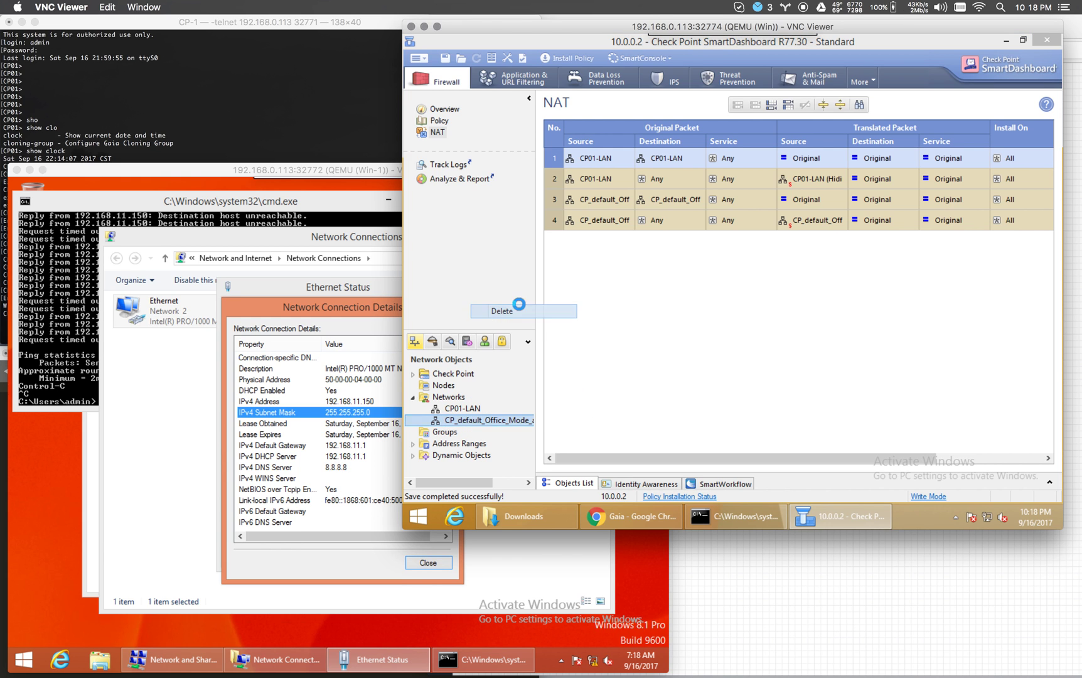
click(741, 306)
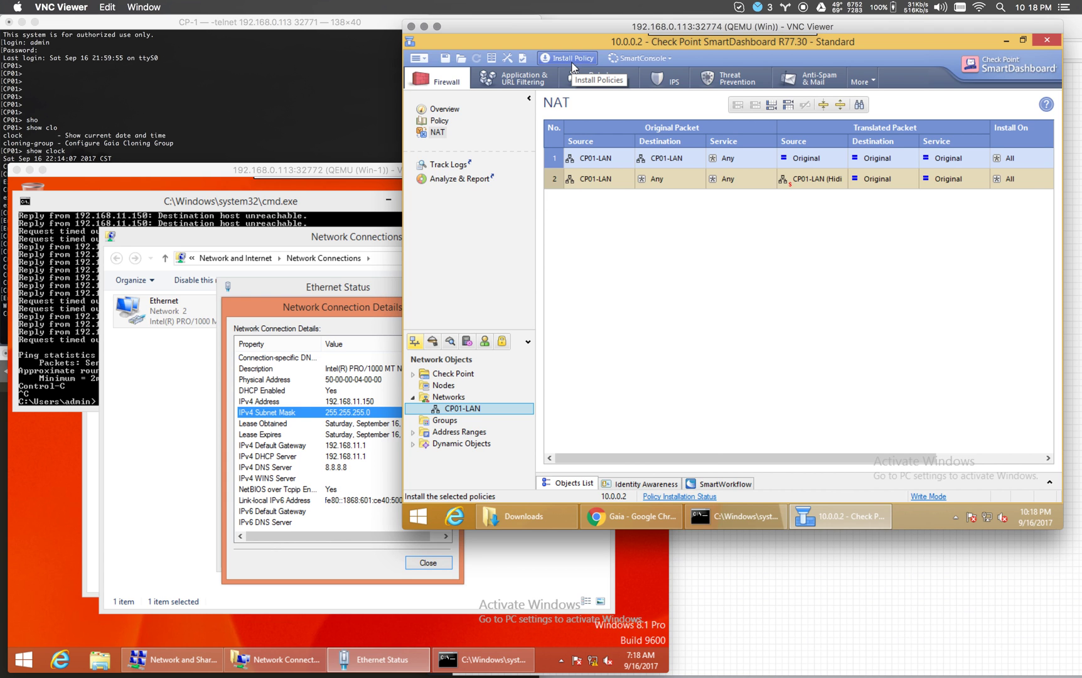
Reinstall the policy on CP01 and close the completed installation report.
click(573, 63)
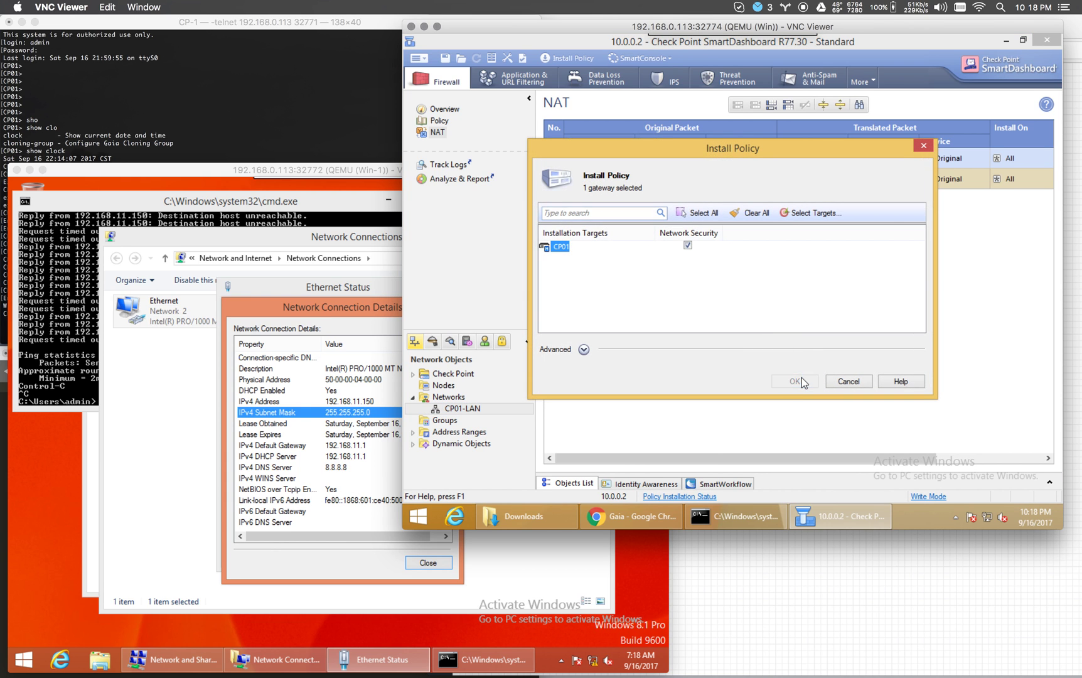
click(802, 378)
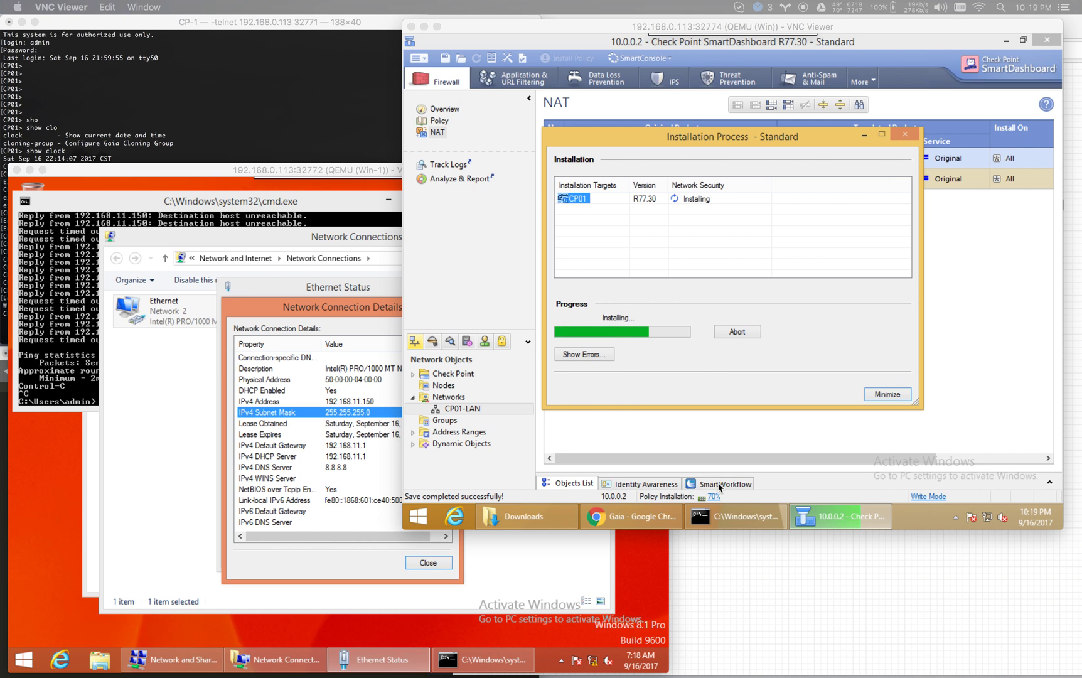
click(720, 486)
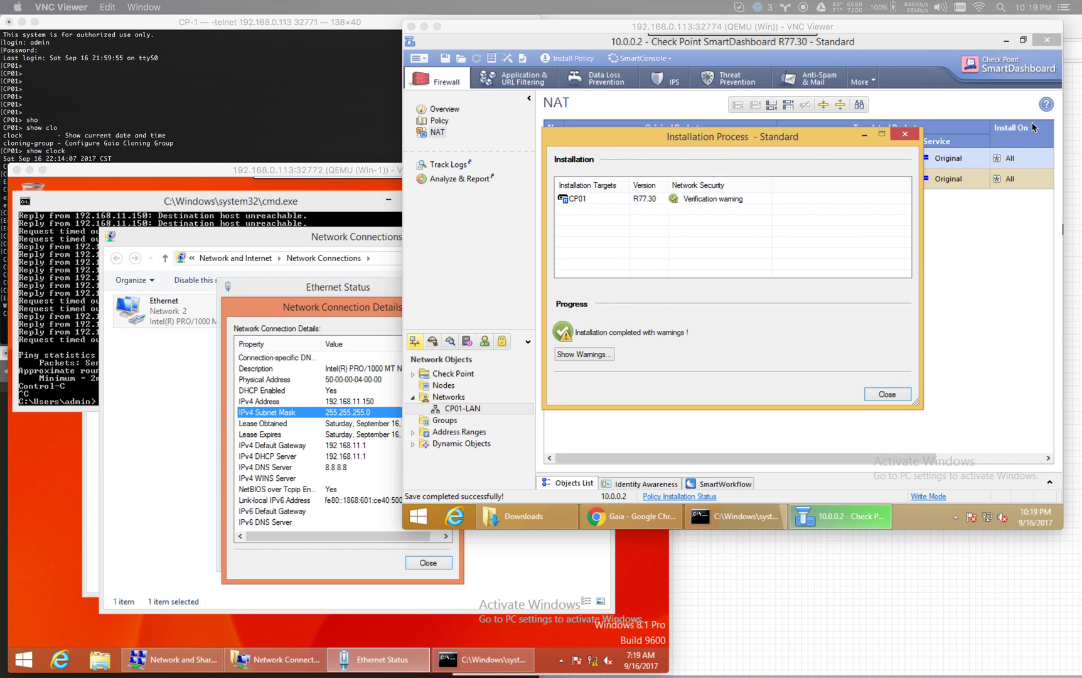
click(896, 398)
click(896, 398)
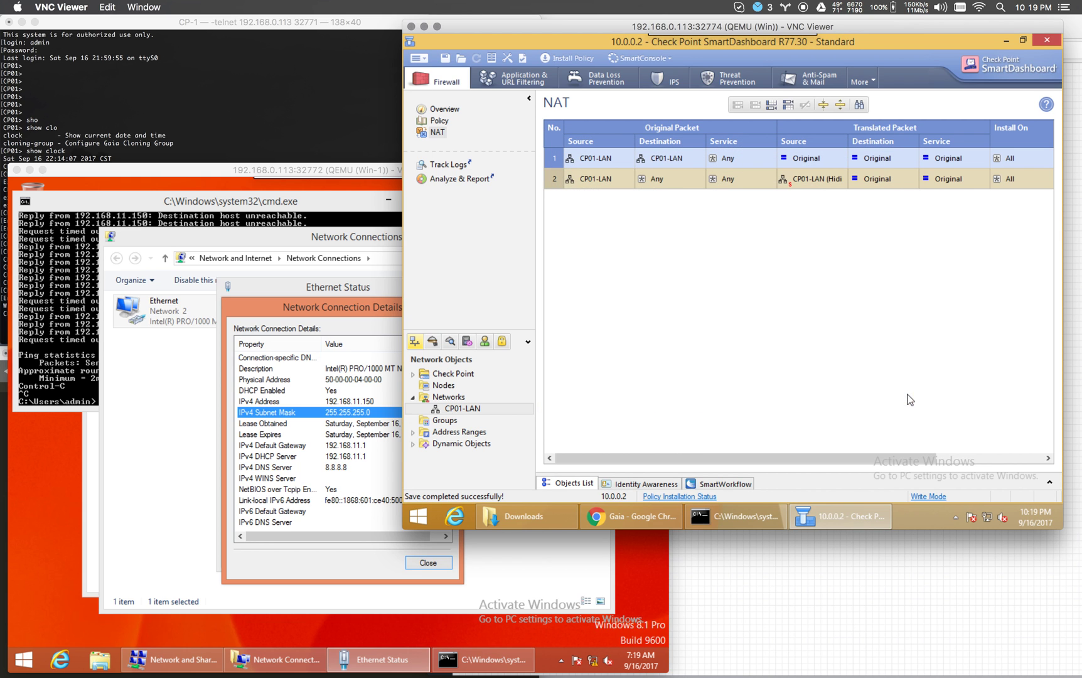
Ping 8.8.8.8 from the client's command prompt and get replies, then launch Internet Explorer.
click(73, 328)
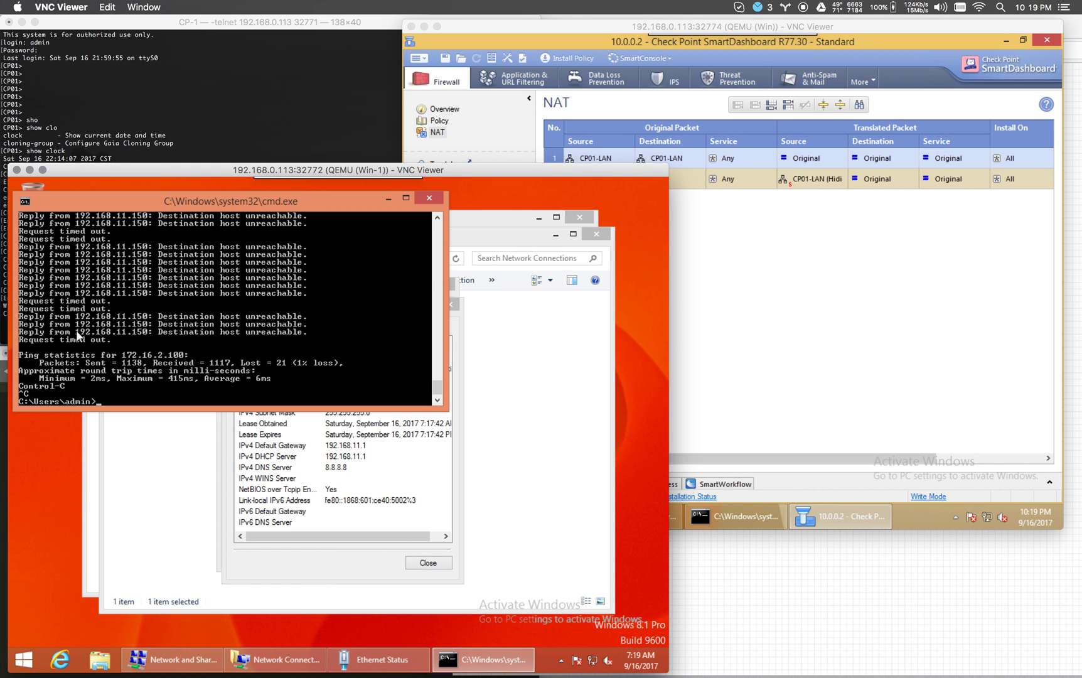
text(ping 8.8.8.8)
key(Return)
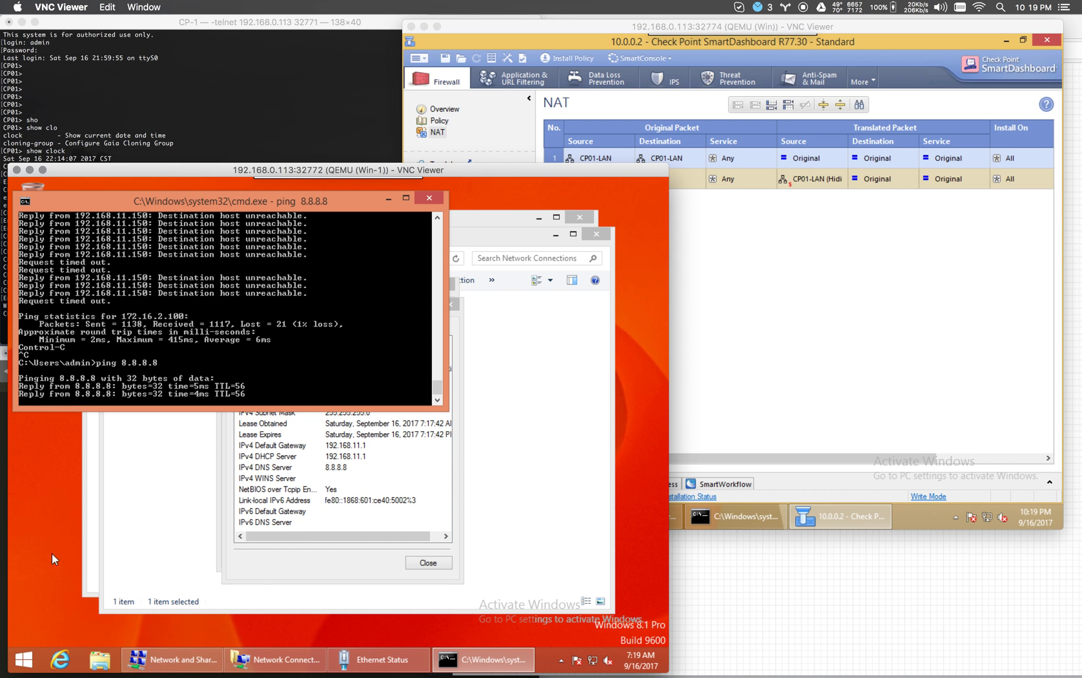
click(66, 670)
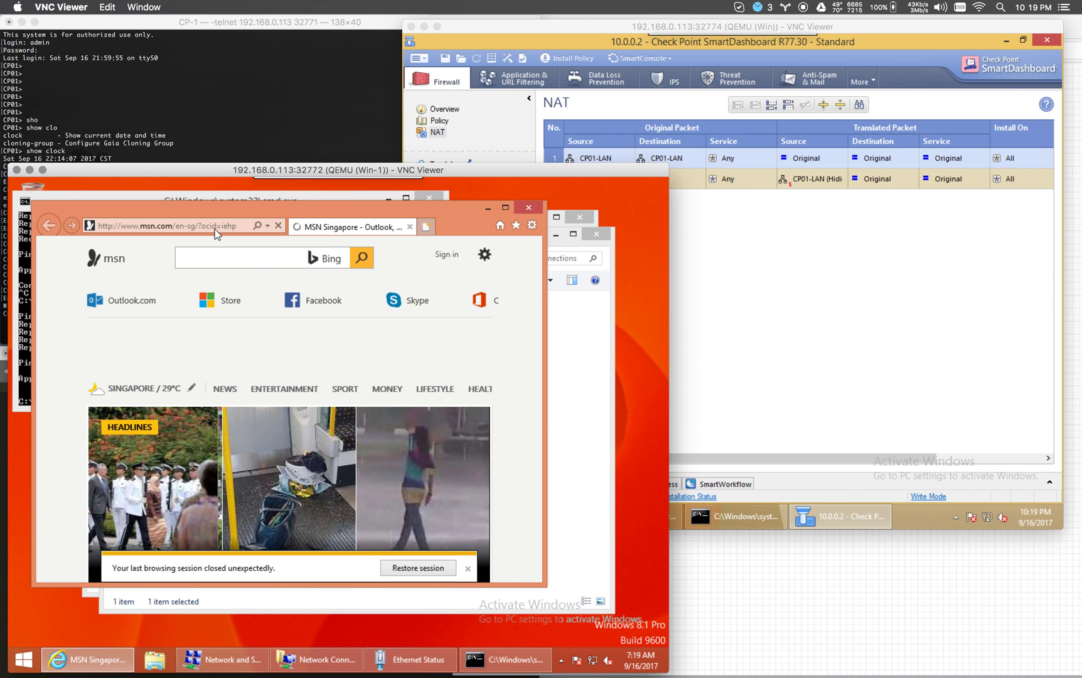
Open a new Internet Explorer tab and browse to microsoft.com (en-sg) via the suggestion.
click(204, 225)
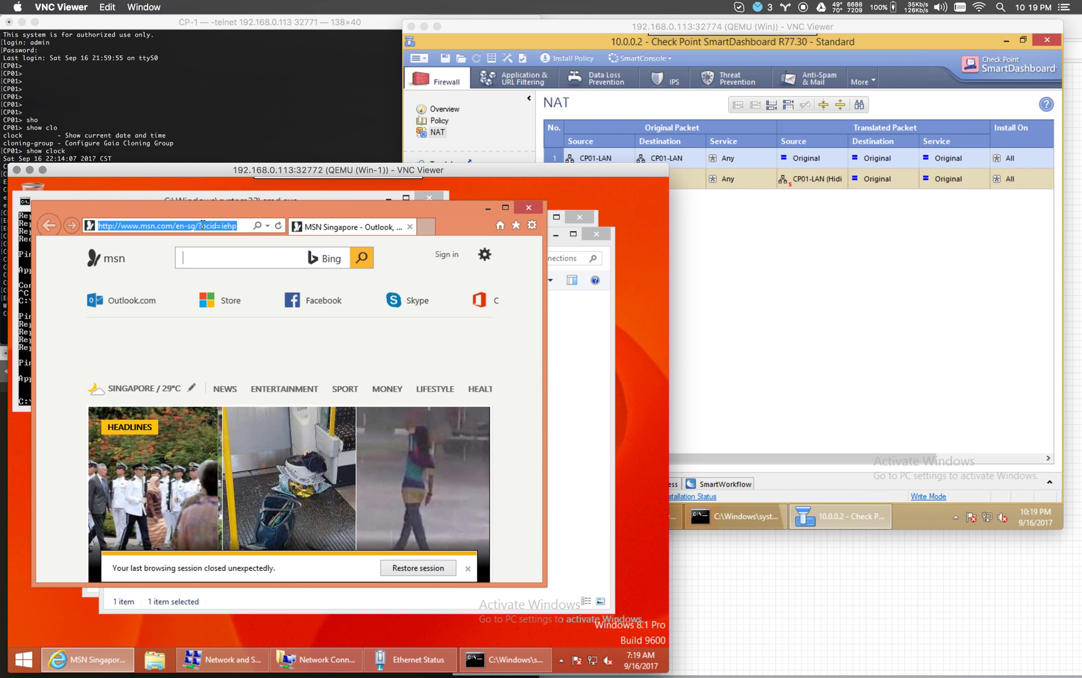
click(420, 227)
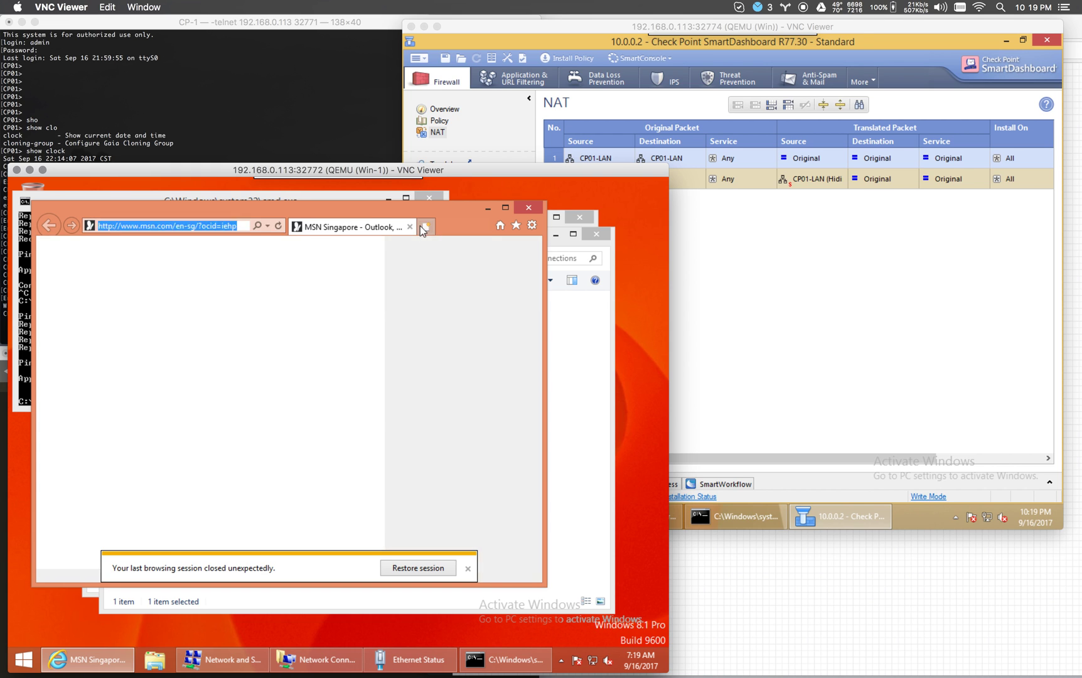
text(micro)
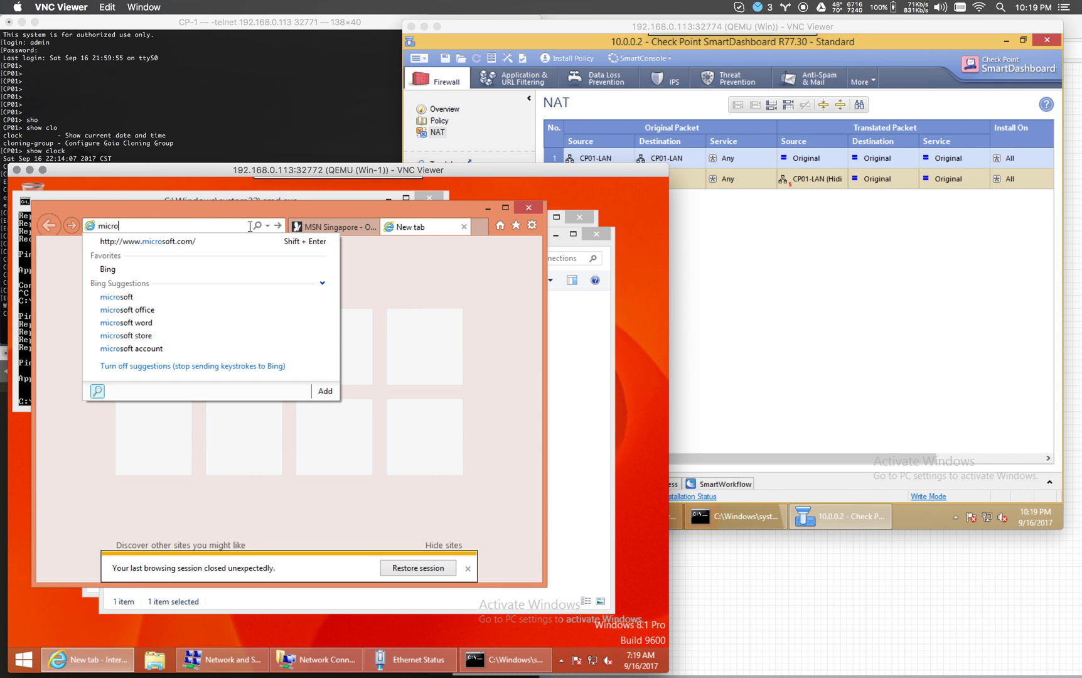
key(Down)
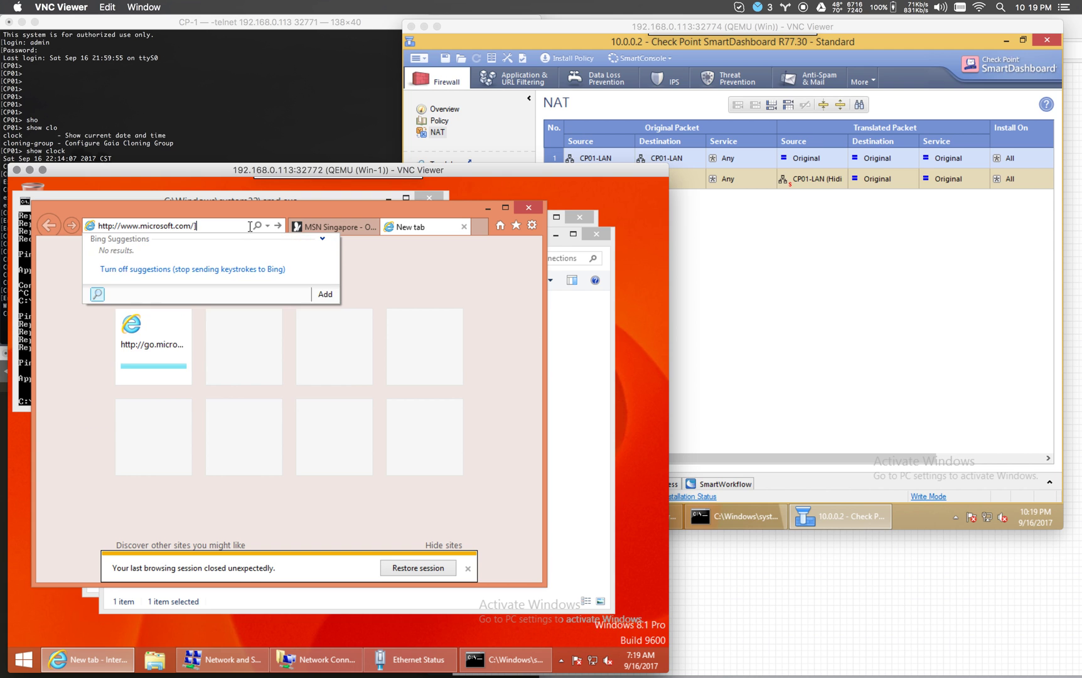
key(Return)
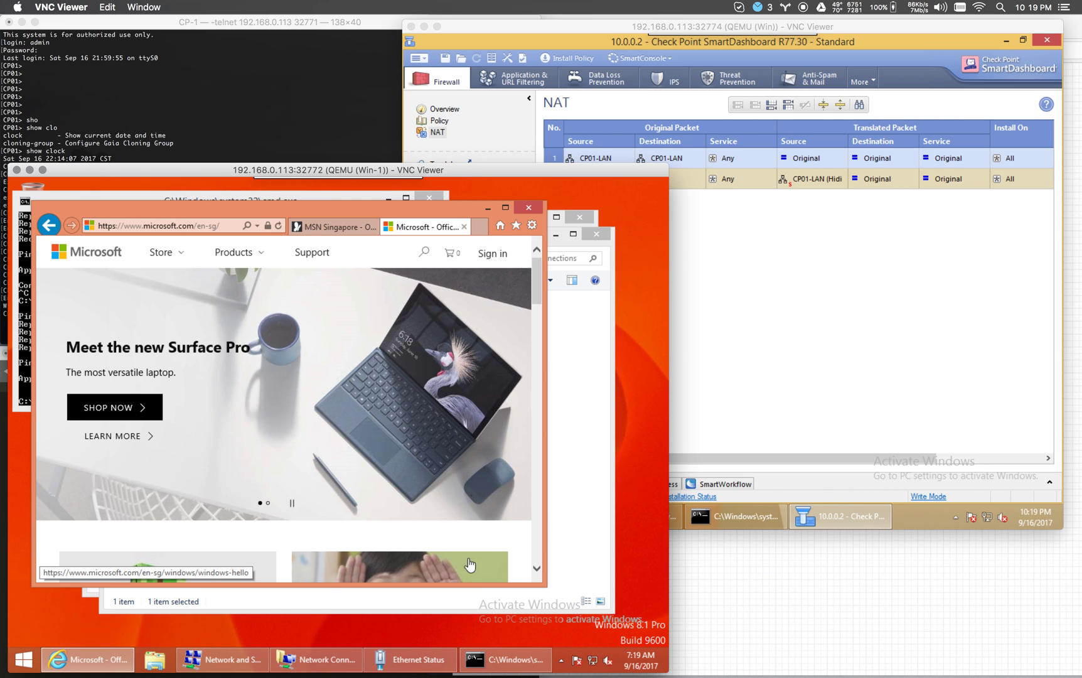
mouse_move(586, 674)
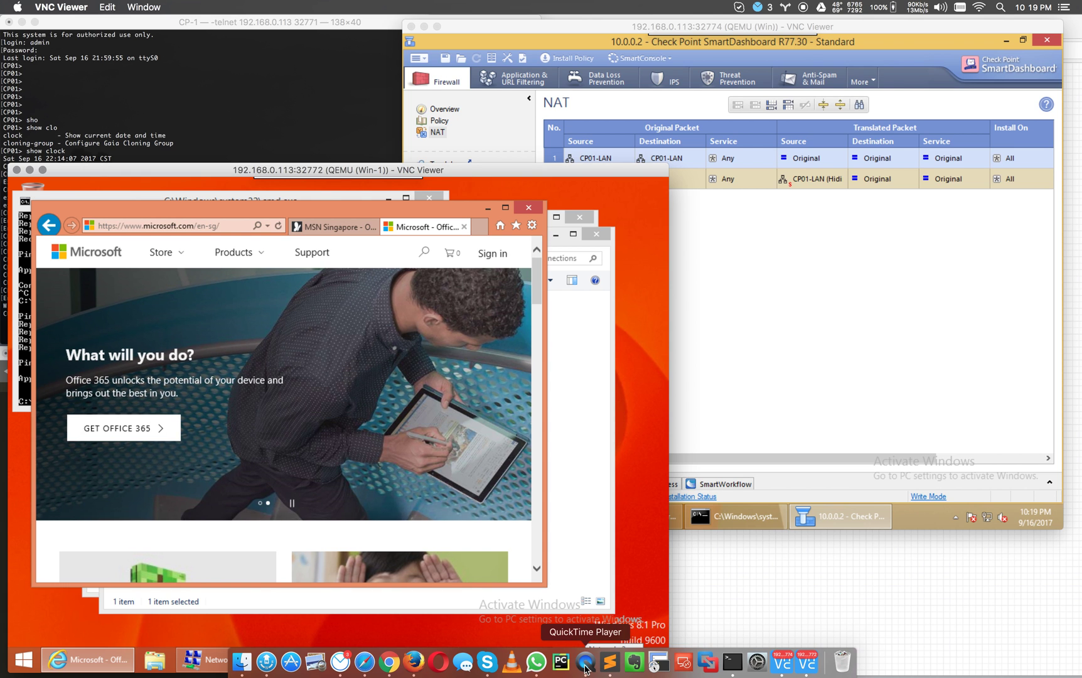
click(585, 667)
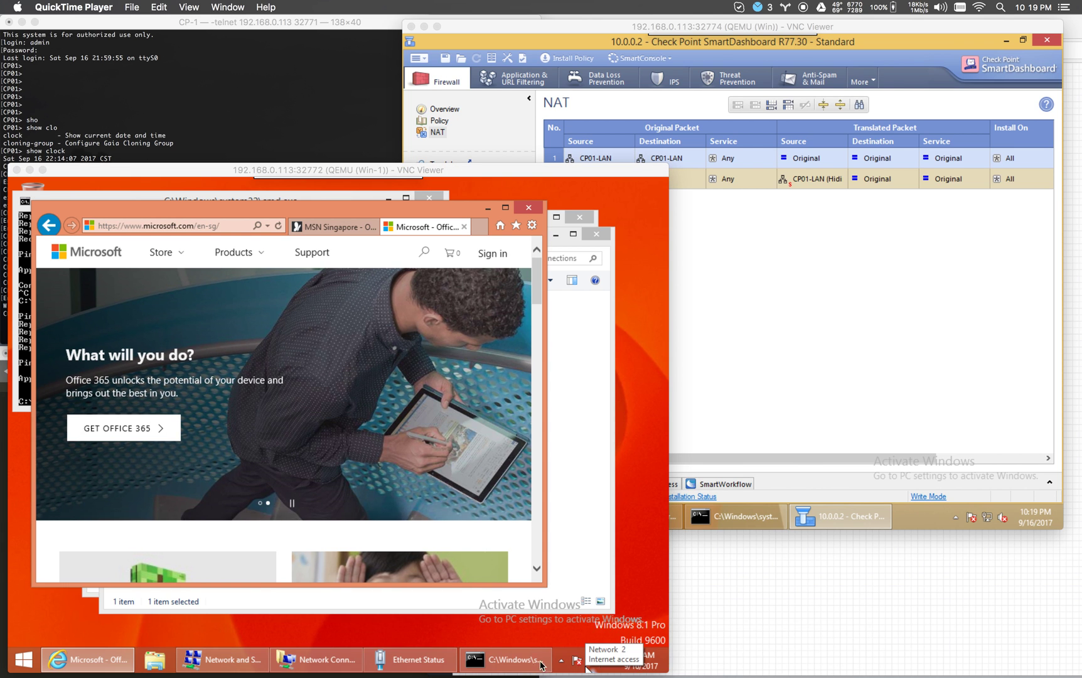